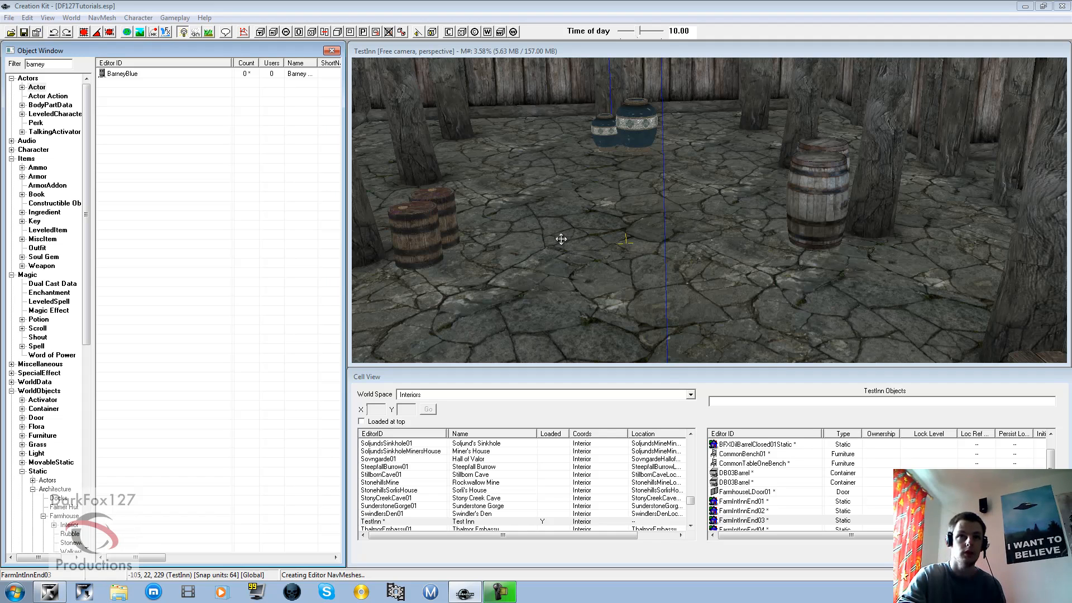
pyautogui.moveTo(560, 239); pyautogui.dragTo(568, 244, button='middle')
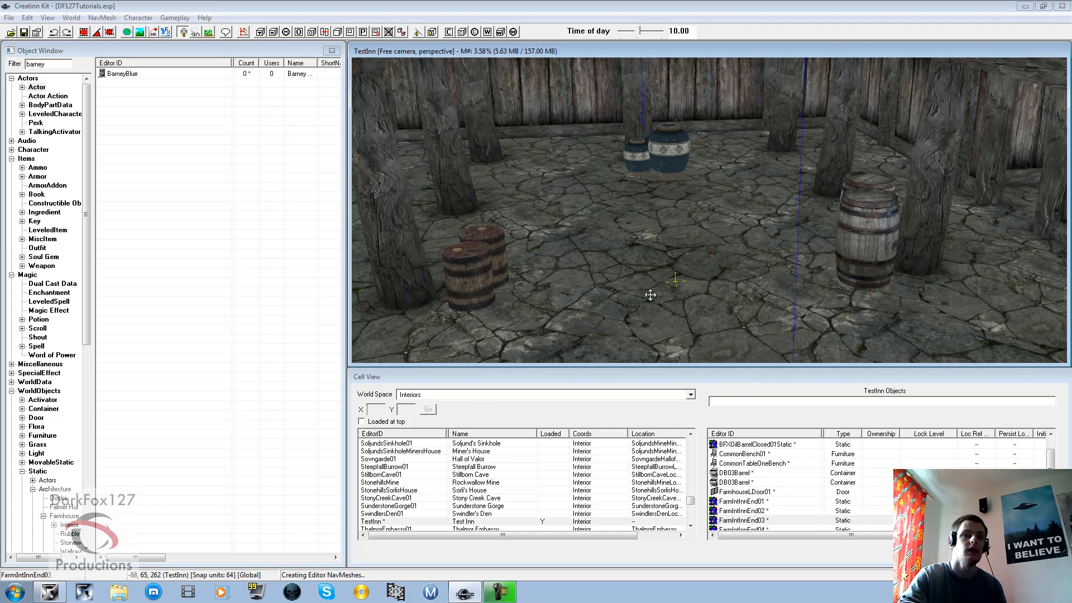
pyautogui.moveTo(676, 310); pyautogui.dragTo(671, 298, button='middle')
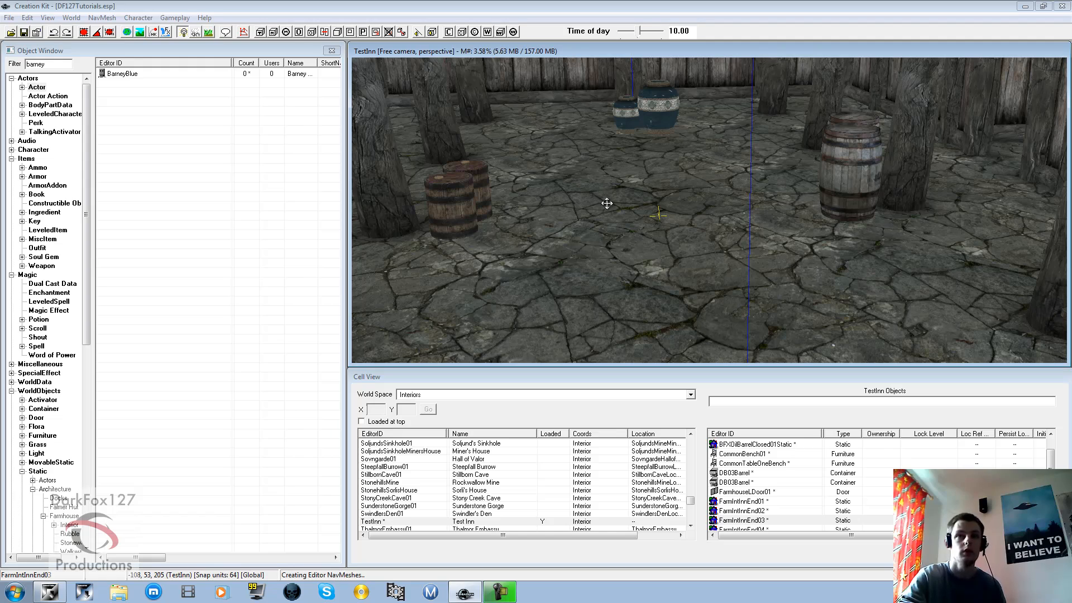
pyautogui.scroll(-6, 608, 202)
pyautogui.scroll(3, 613, 207)
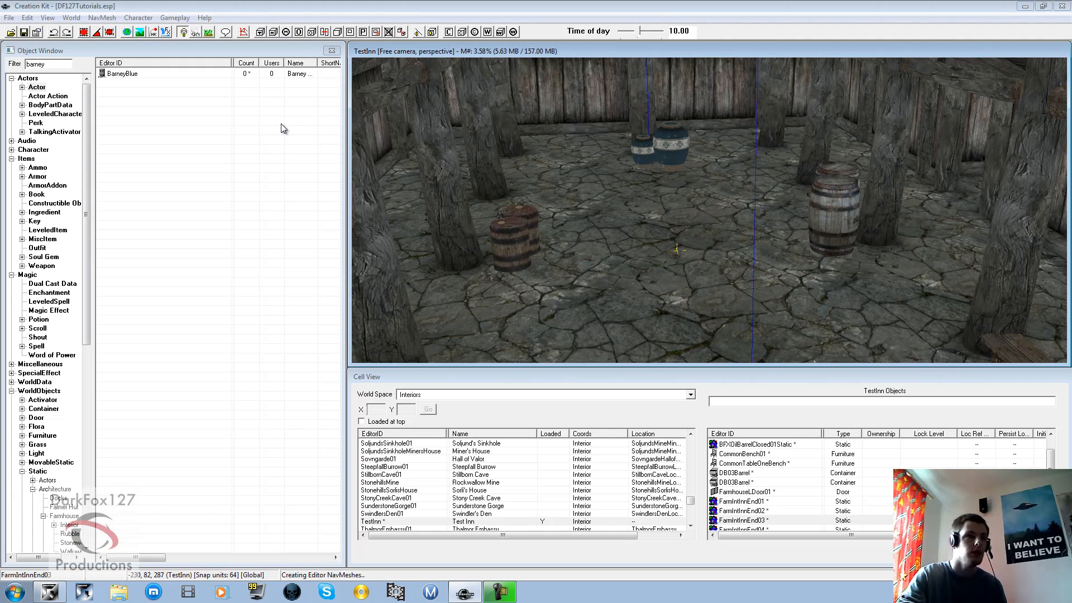
# - Open the BarneyBlue actor for editing and show its traits
pyautogui.click(166, 93)
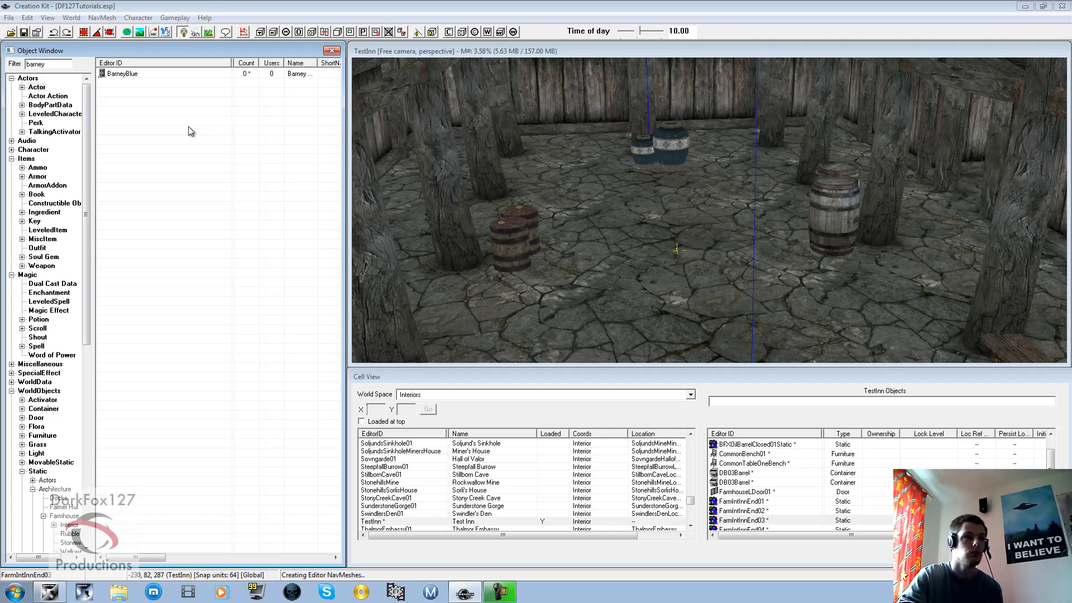
pyautogui.rightClick(119, 75)
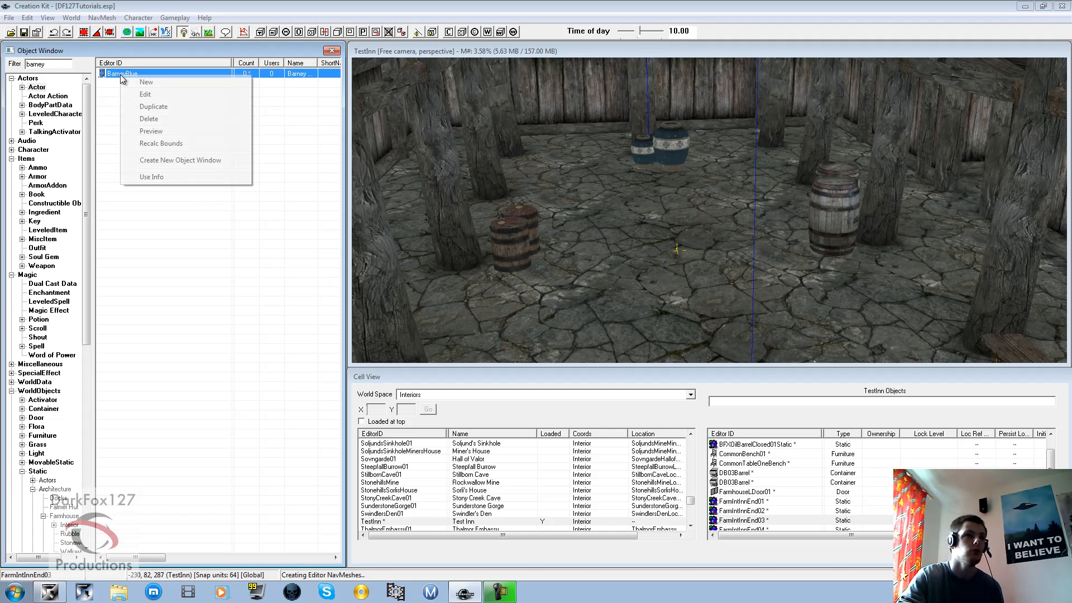
pyautogui.click(147, 106)
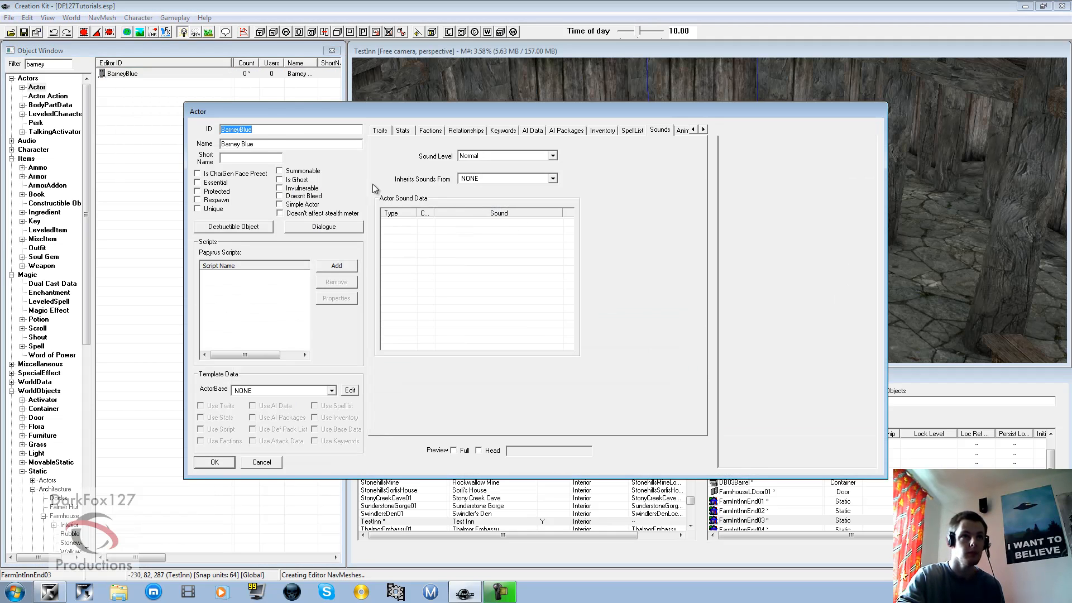
pyautogui.click(268, 132)
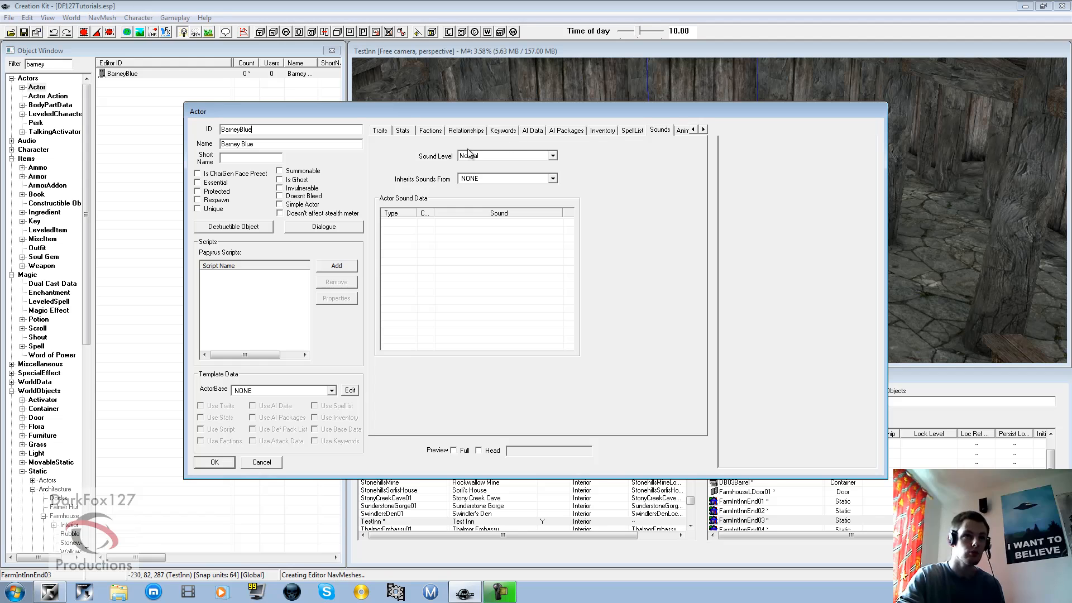
pyautogui.click(378, 132)
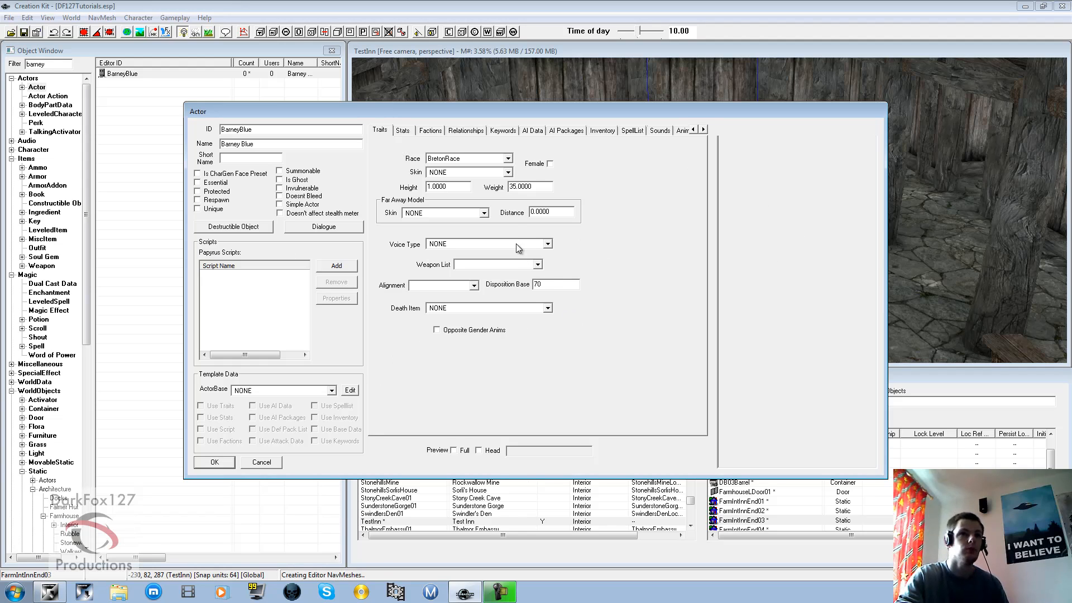
# - Turn on the actor's full-body preview and view the figure close up from the front
pyautogui.click(453, 450)
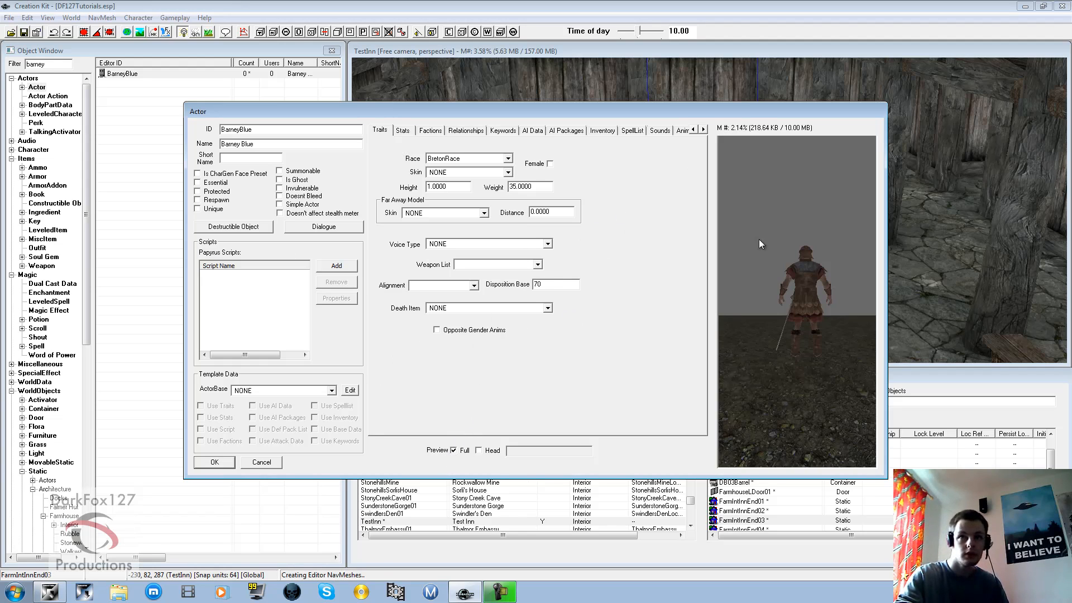
pyautogui.moveTo(785, 259); pyautogui.dragTo(608, 260, button='middle')
pyautogui.scroll(6, 796, 261)
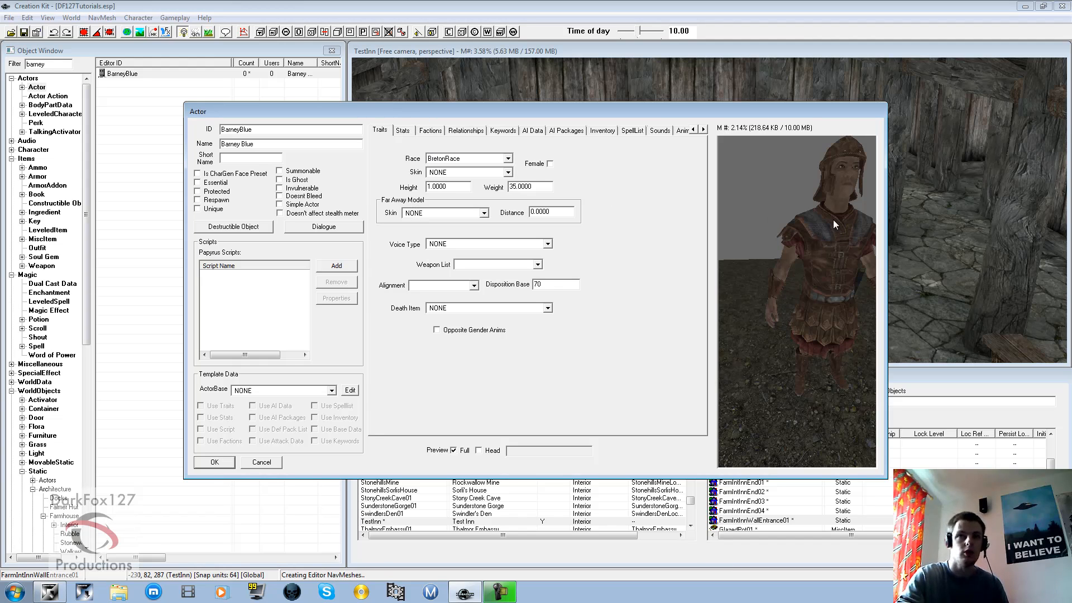
pyautogui.moveTo(838, 260); pyautogui.dragTo(815, 251, button='middle')
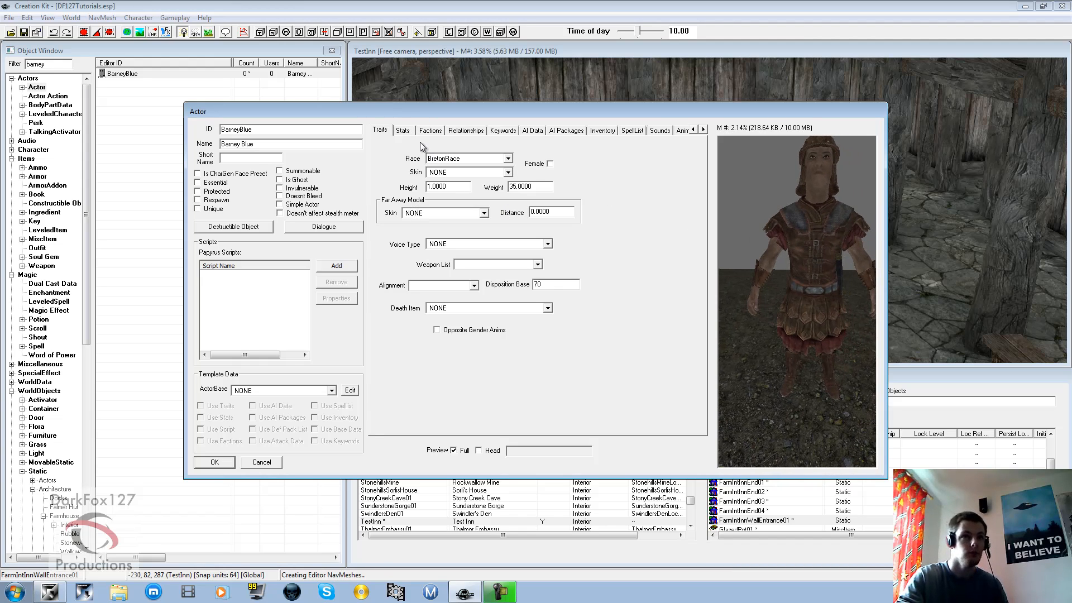
# - Examine the actor's stats and the list of factions and ranks it belongs to
pyautogui.click(406, 131)
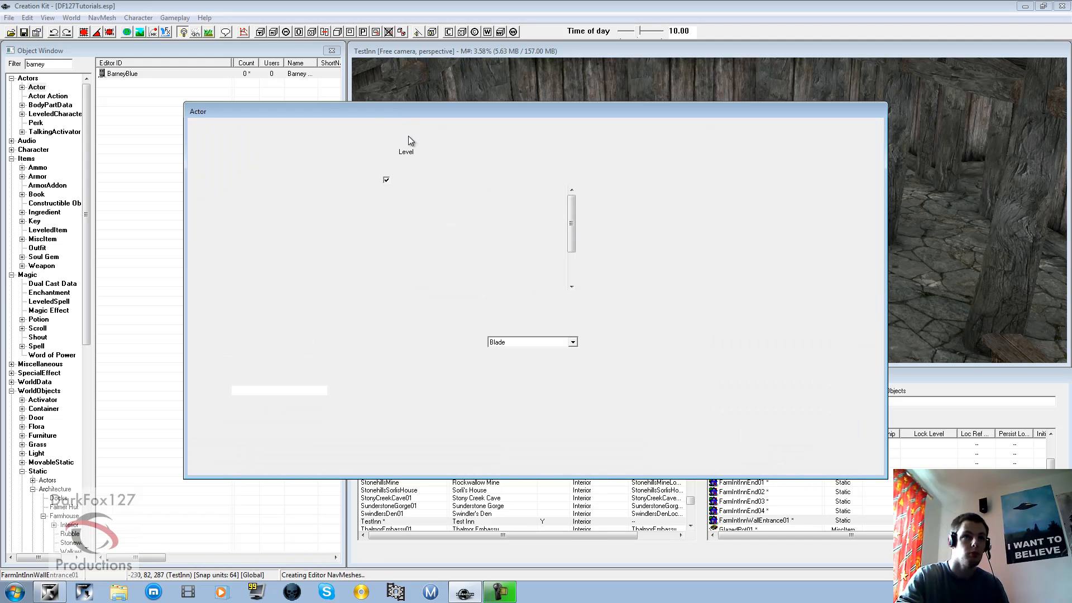
pyautogui.click(431, 130)
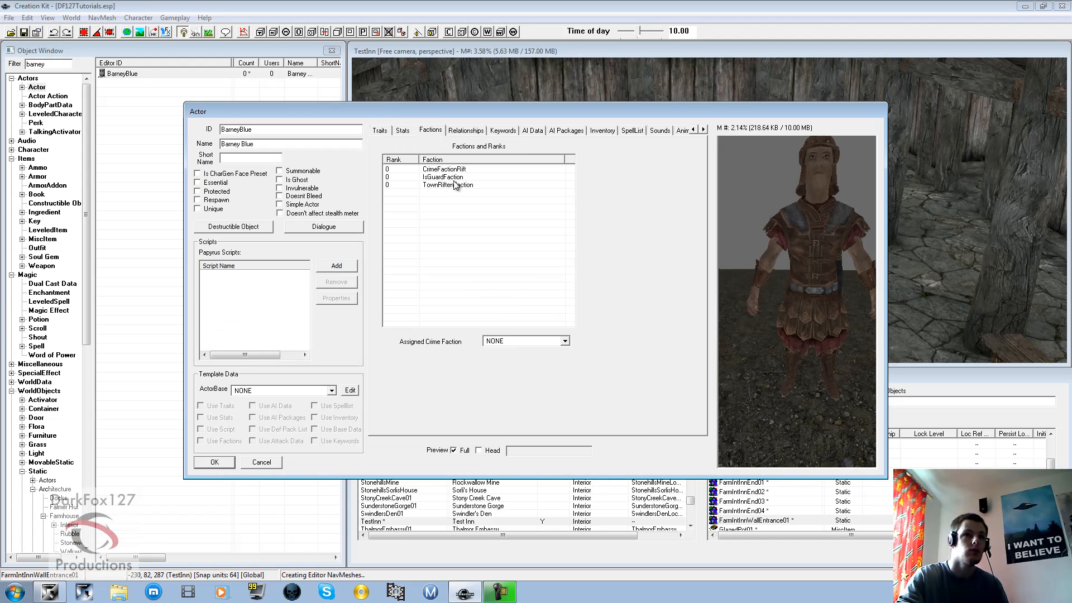
pyautogui.moveTo(458, 224); pyautogui.dragTo(458, 168)
pyautogui.click(449, 212)
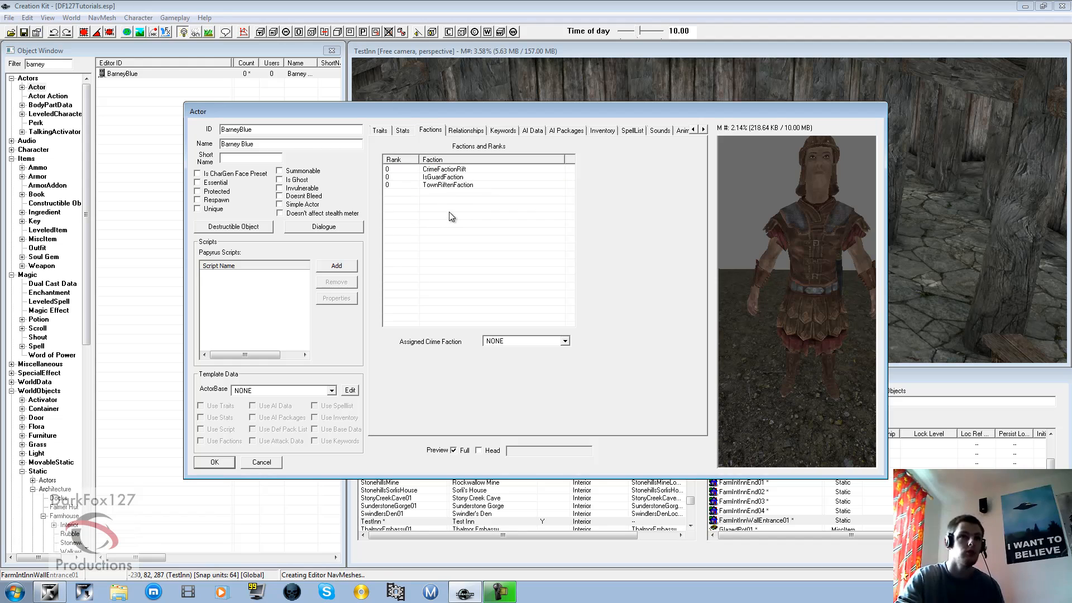
pyautogui.click(447, 169)
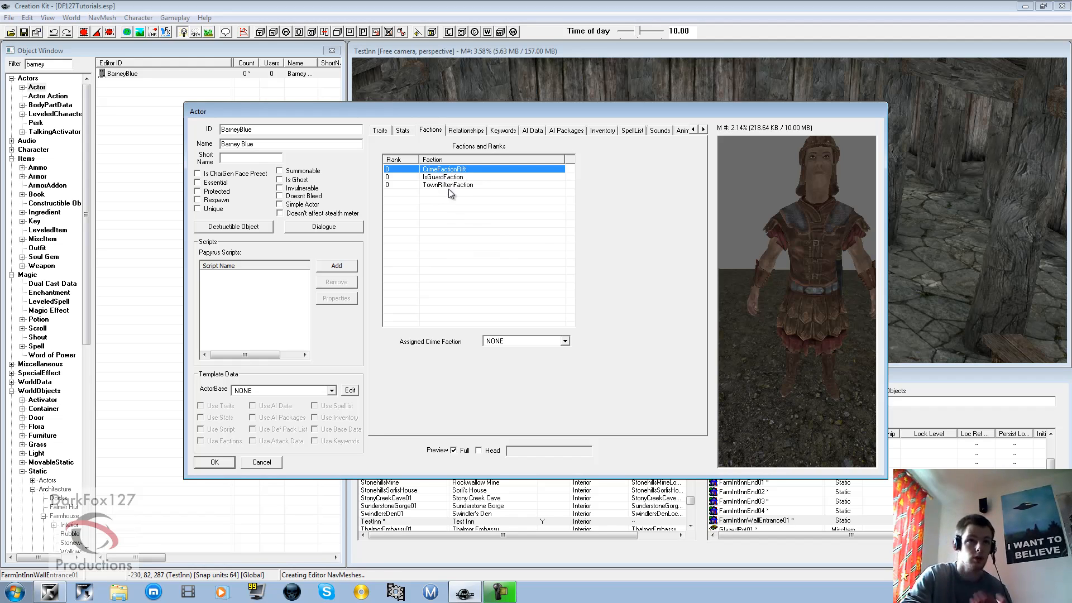
pyautogui.click(457, 207)
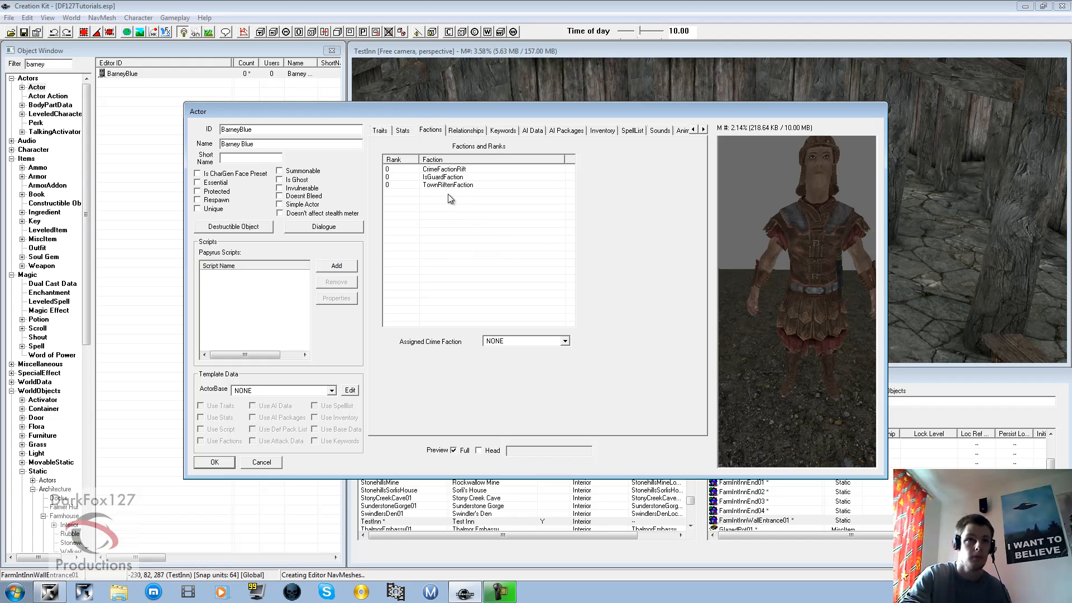
pyautogui.click(447, 185)
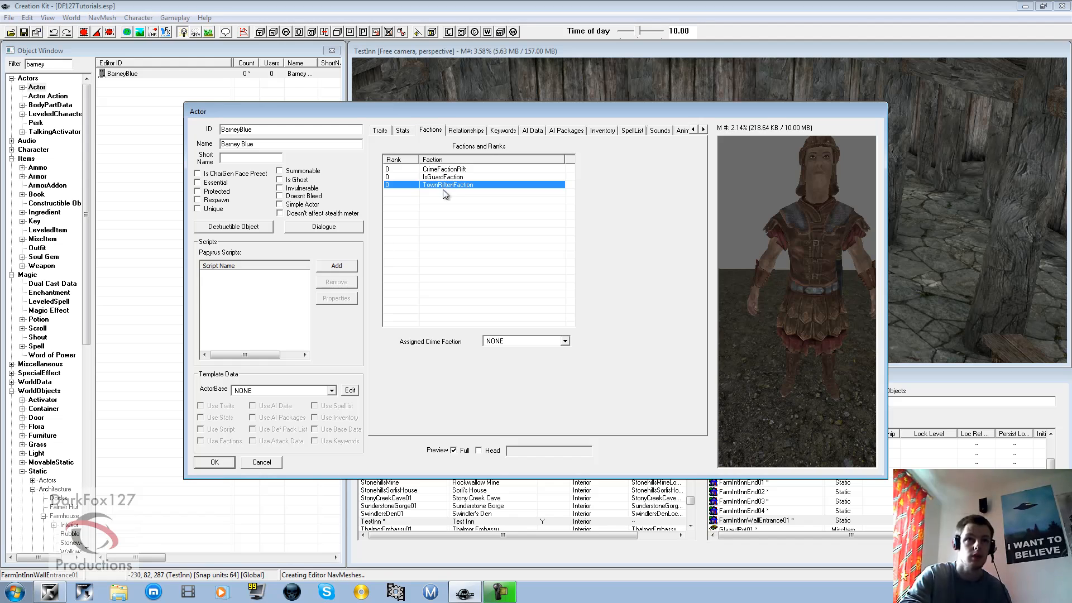
pyautogui.click(450, 213)
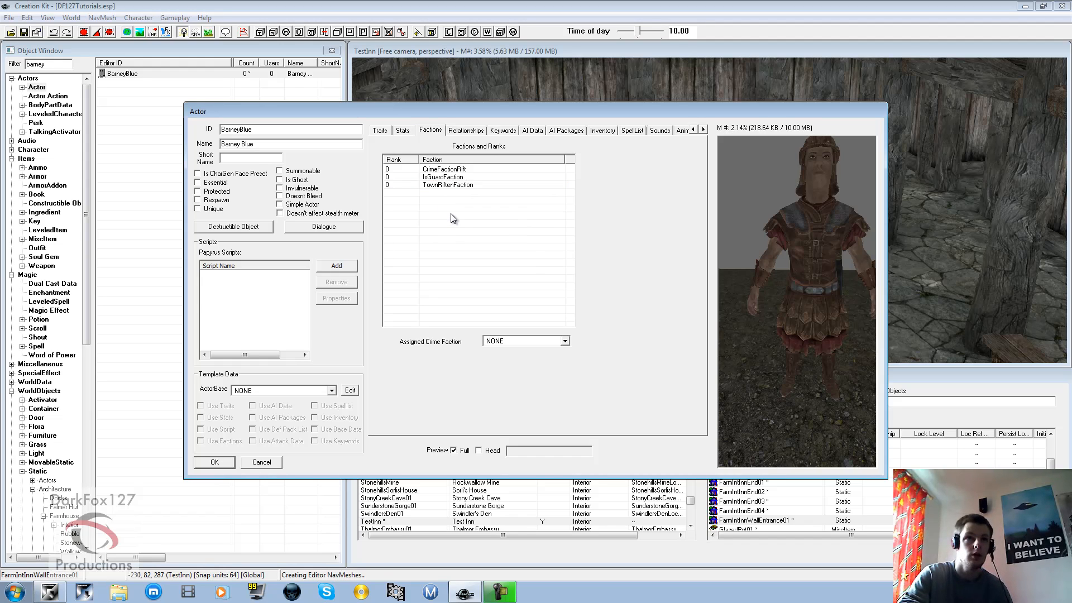
pyautogui.rightClick(451, 213)
pyautogui.click(461, 220)
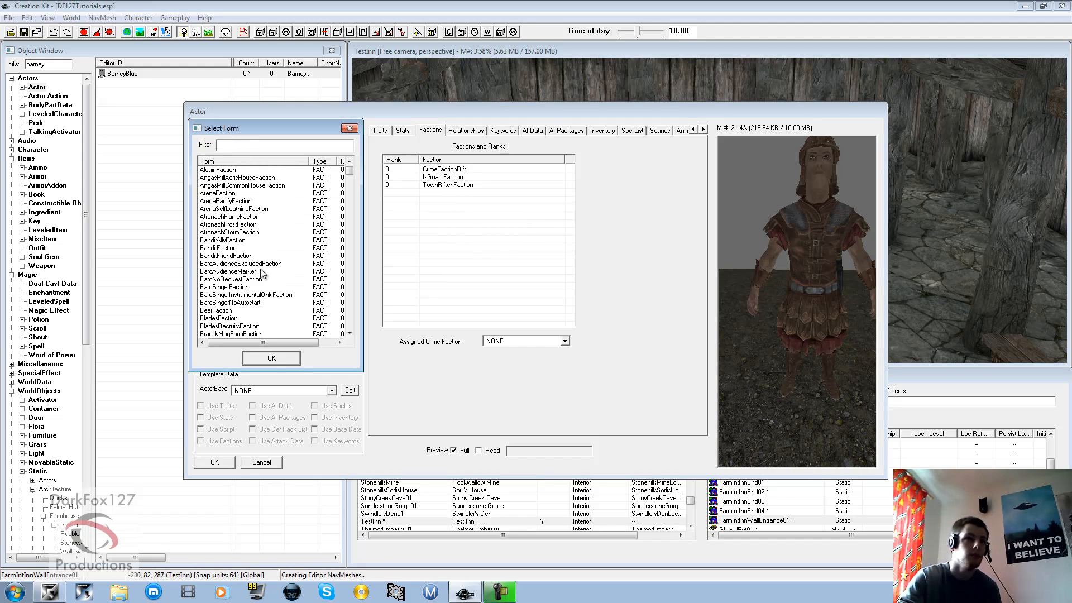
pyautogui.click(272, 359)
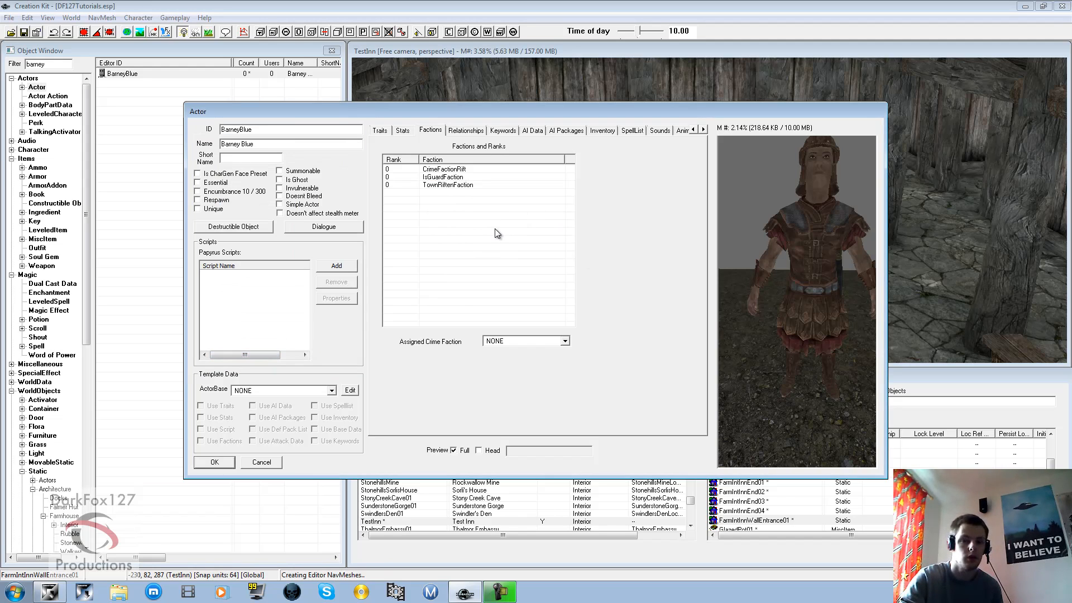
# - Set the actor's assigned crime faction to CrimeFactionRift
pyautogui.click(438, 177)
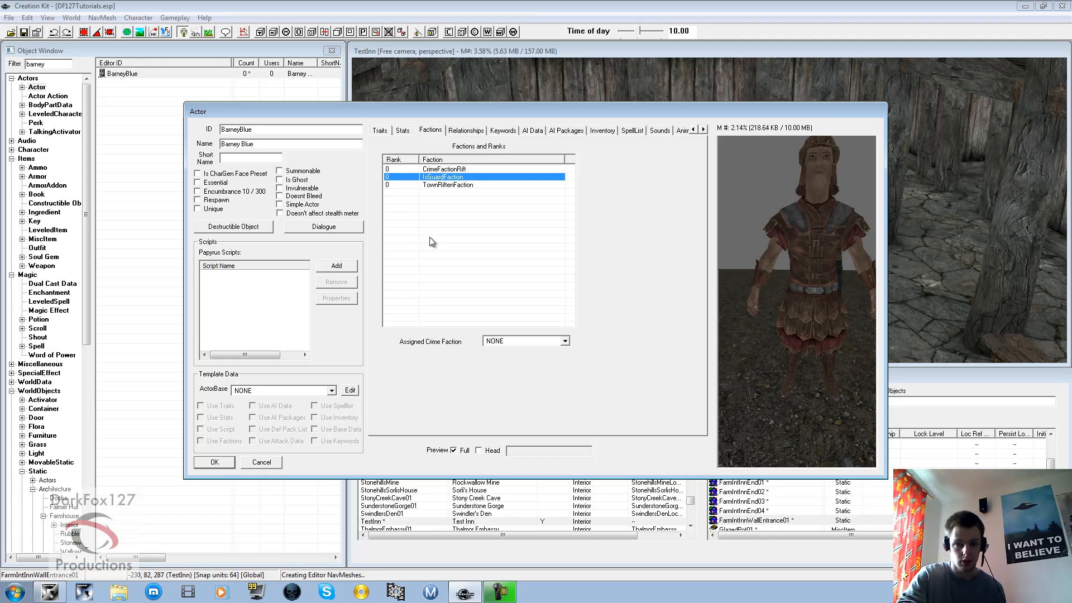
pyautogui.click(456, 262)
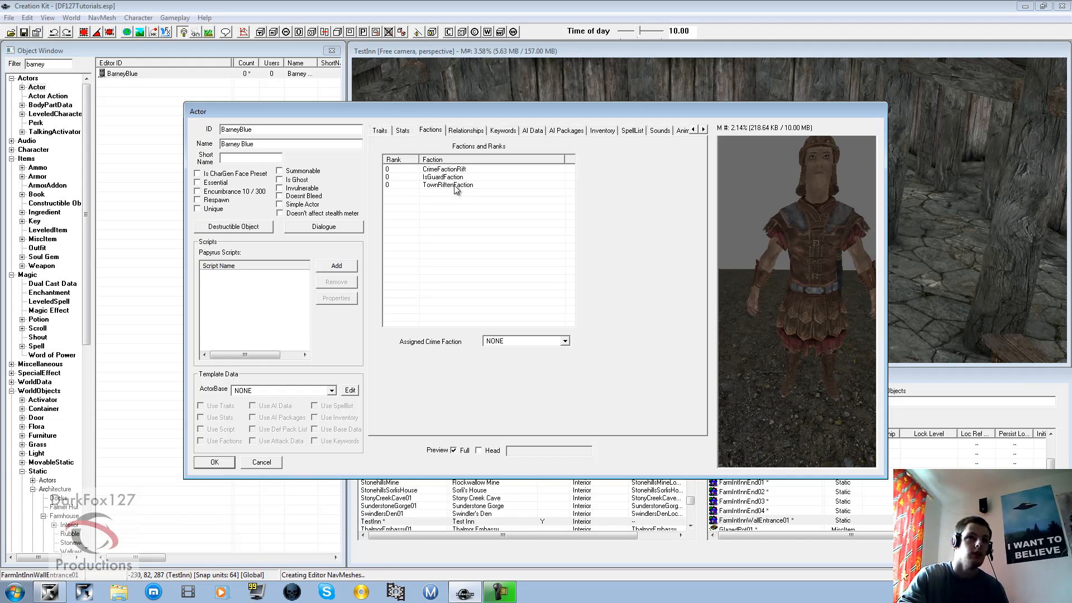
pyautogui.click(494, 342)
pyautogui.click(497, 358)
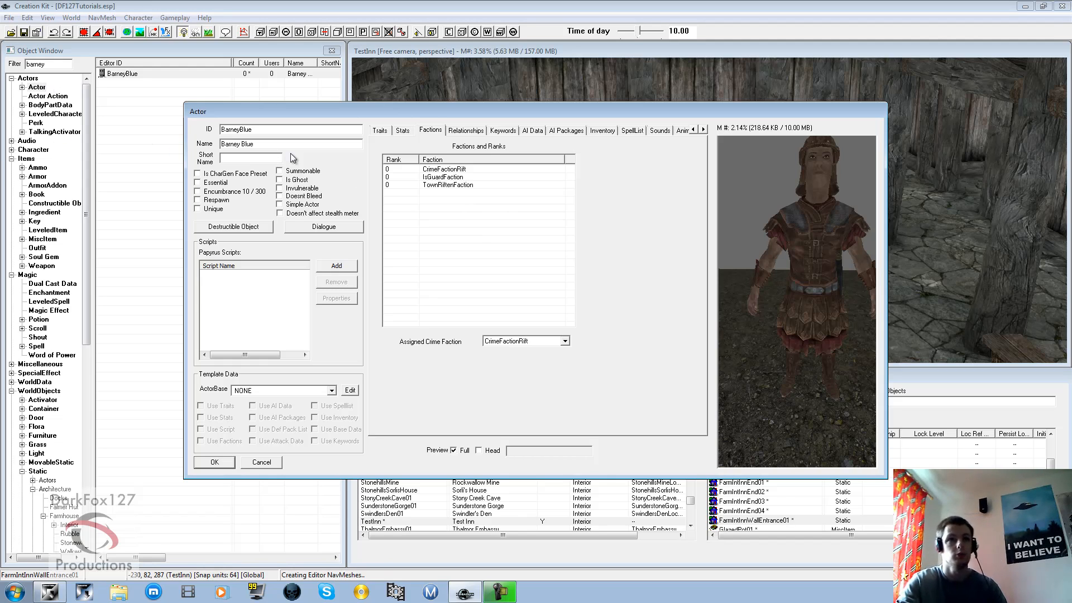
# - Examine the actor's relationships, keywords and AI attributes, including the confidence, assistance and morality options
pyautogui.click(468, 131)
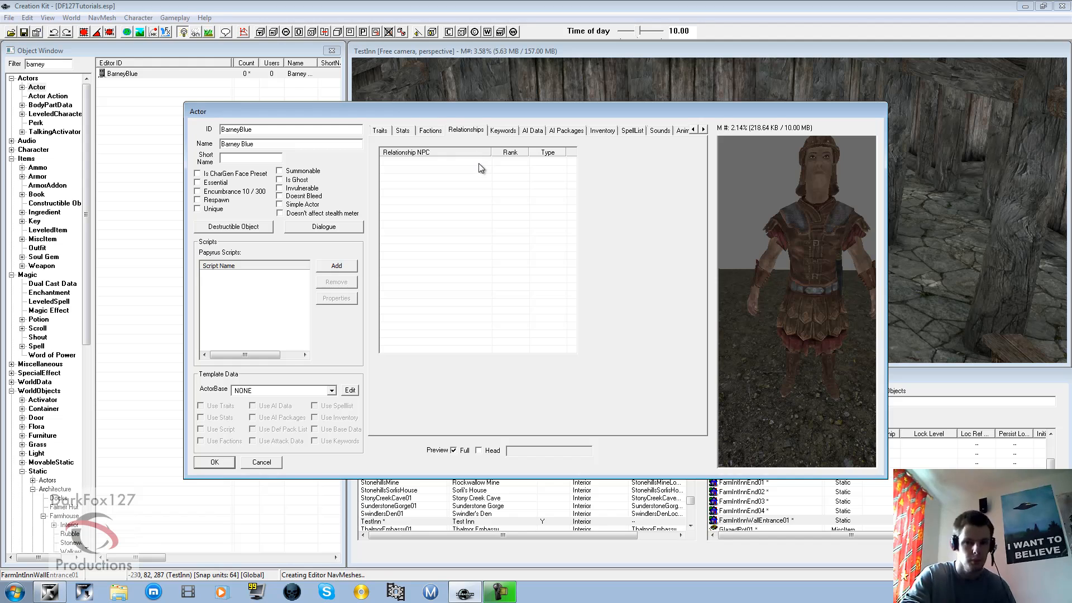
pyautogui.click(500, 133)
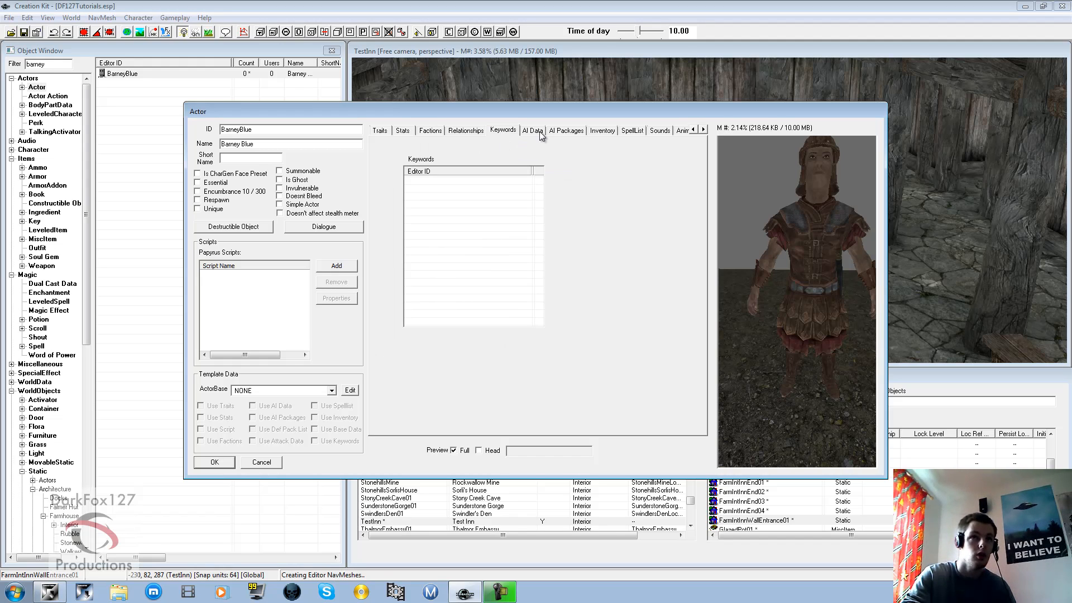
pyautogui.click(534, 131)
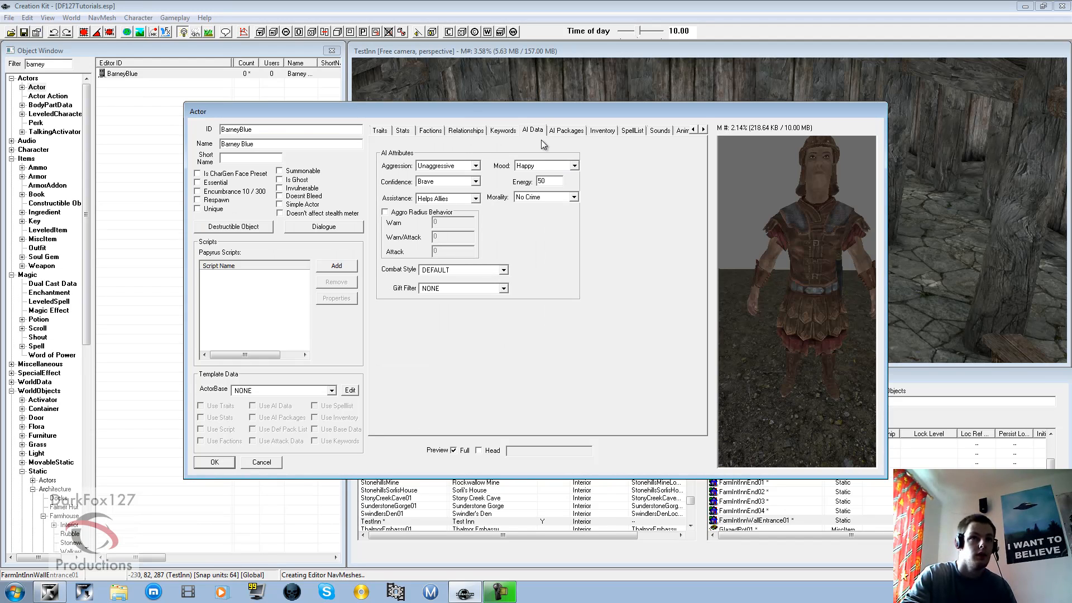
pyautogui.click(440, 182)
pyautogui.click(440, 182)
pyautogui.click(448, 200)
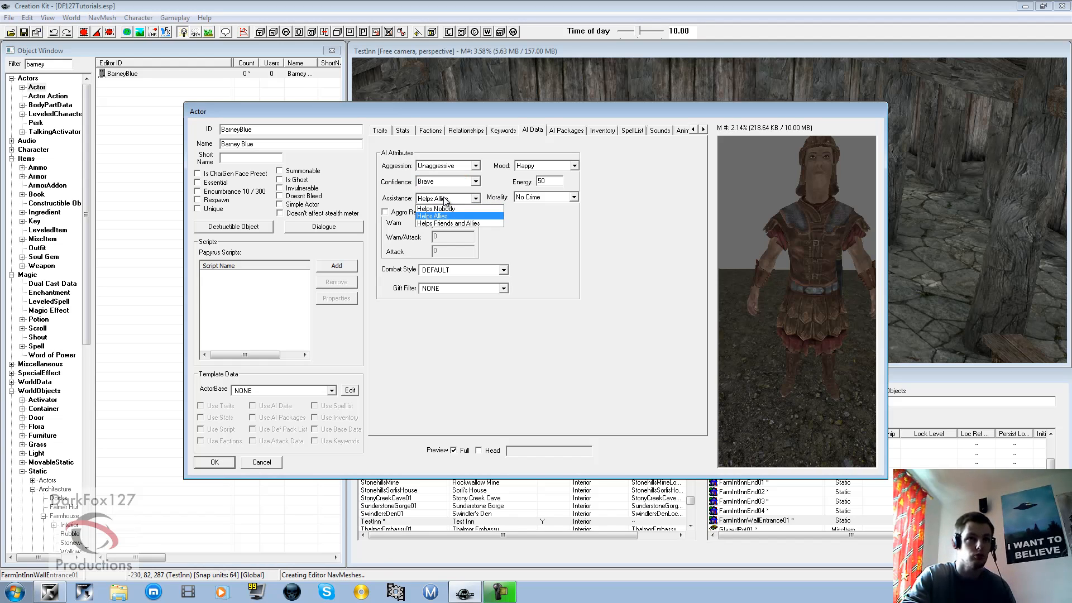
pyautogui.click(445, 200)
pyautogui.click(567, 199)
pyautogui.click(567, 200)
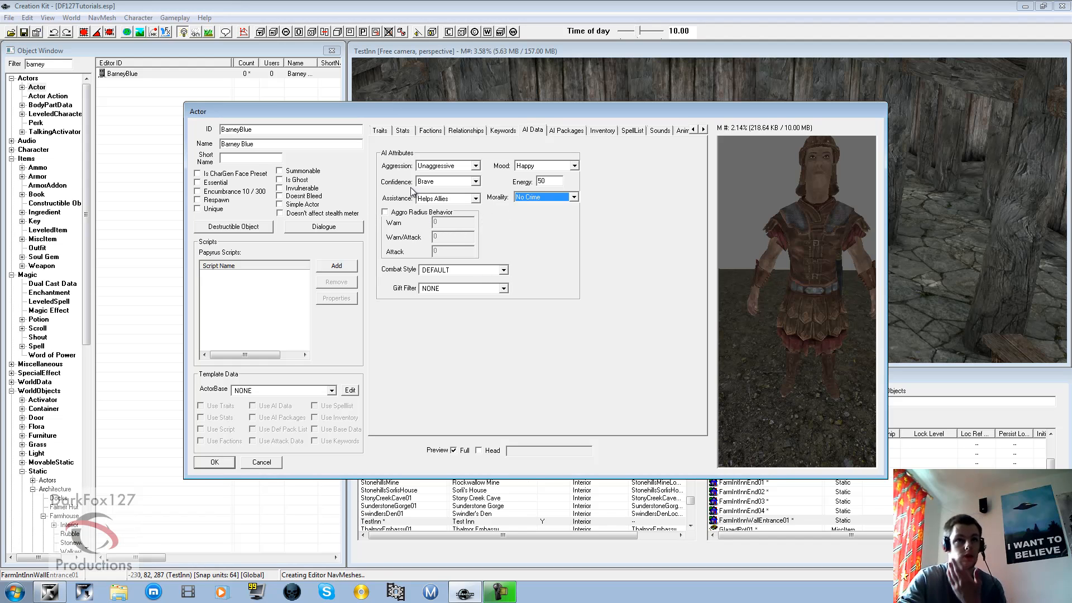
# - Check the actor's AI package settings and accept the changes made to the actor
pyautogui.click(566, 130)
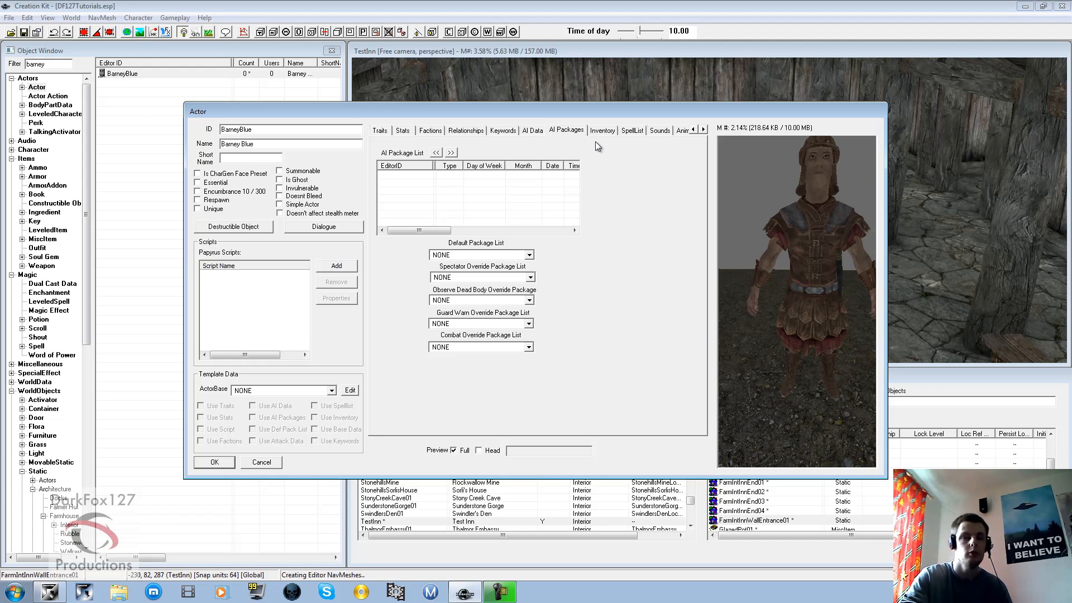
pyautogui.click(230, 462)
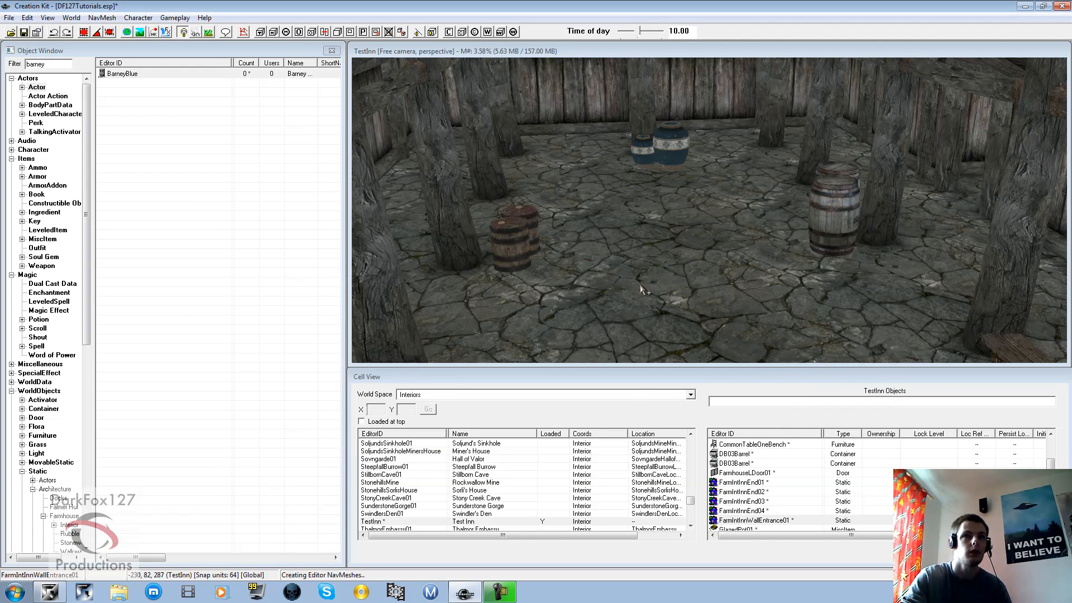
# - Filter the object list for "patrol" across all object categories
pyautogui.moveTo(678, 263); pyautogui.dragTo(682, 265, button='middle')
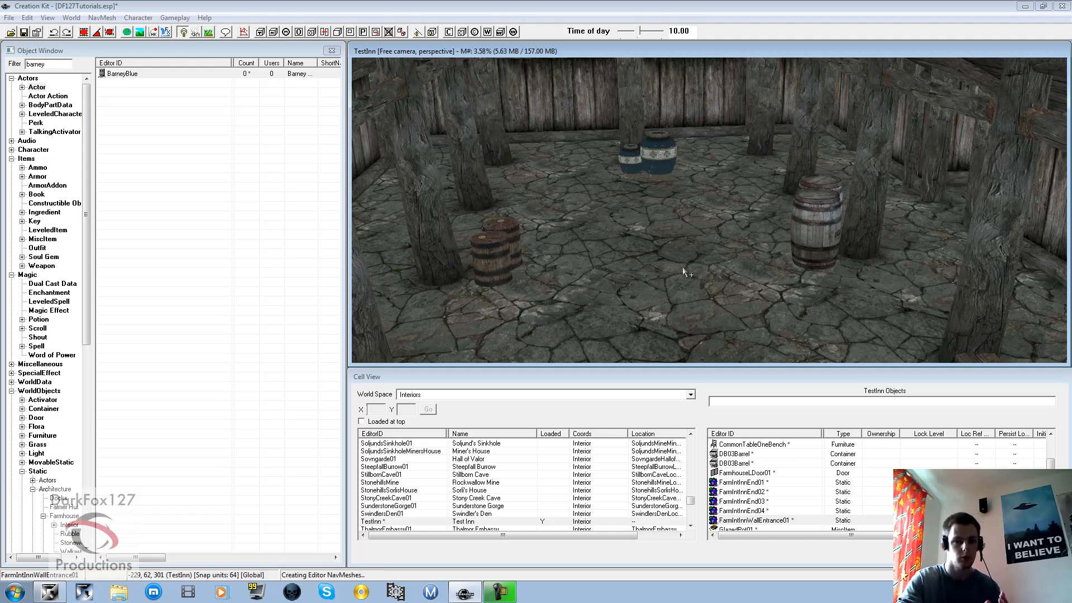
pyautogui.moveTo(65, 65); pyautogui.dragTo(13, 73)
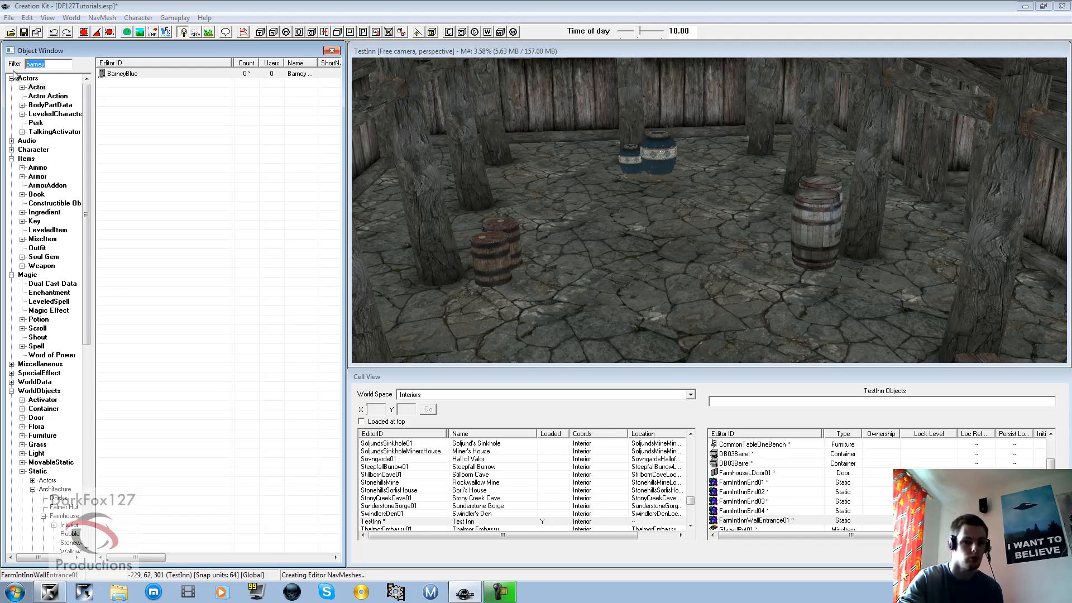
pyautogui.write('patr')
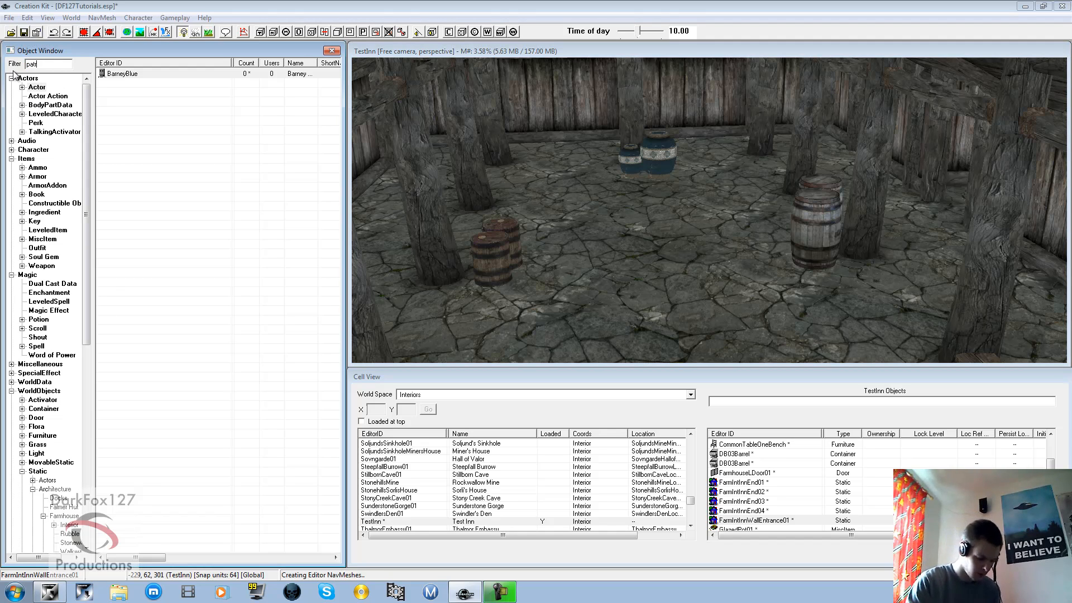
pyautogui.write('ol')
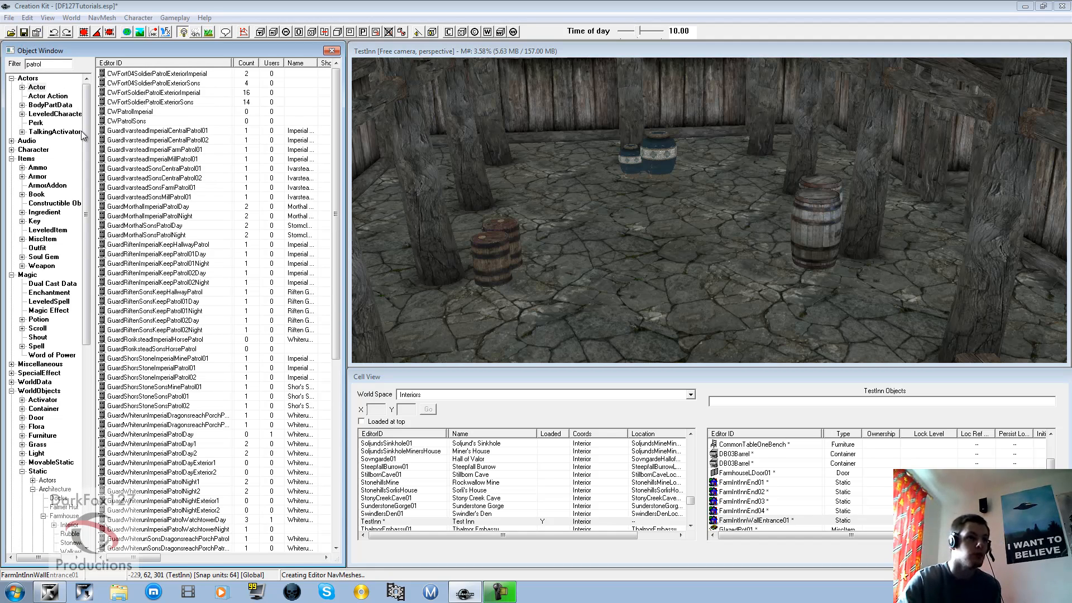
pyautogui.moveTo(85, 140); pyautogui.dragTo(22, 487)
pyautogui.click(25, 543)
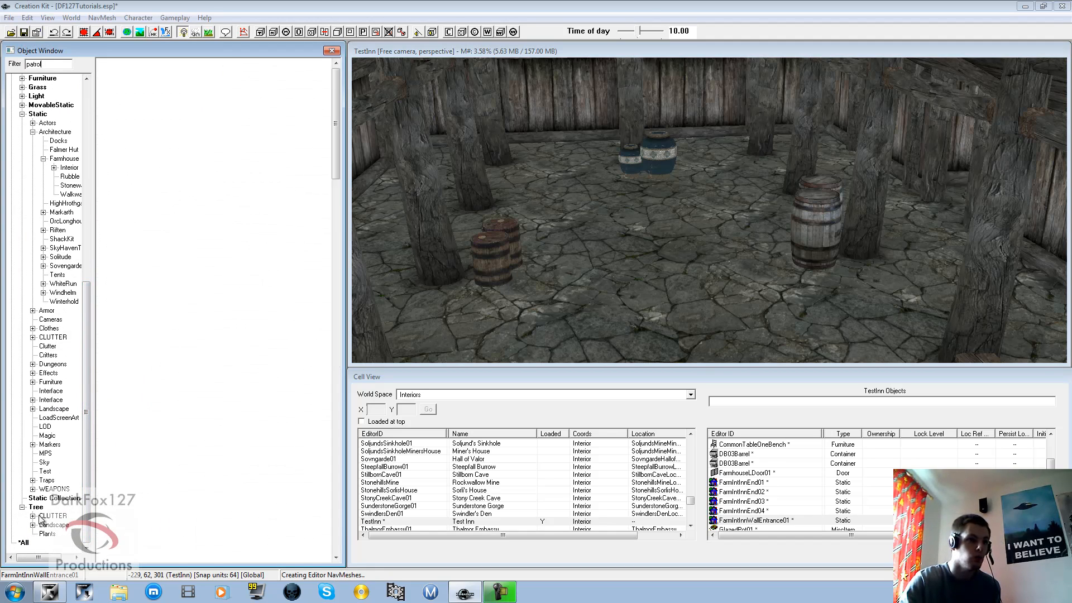
# - Find PatrolIdleMarker in the filtered object list, place it on the Test Inn floor and show the editor markers
pyautogui.click(196, 224)
pyautogui.scroll(-20, 157, 281)
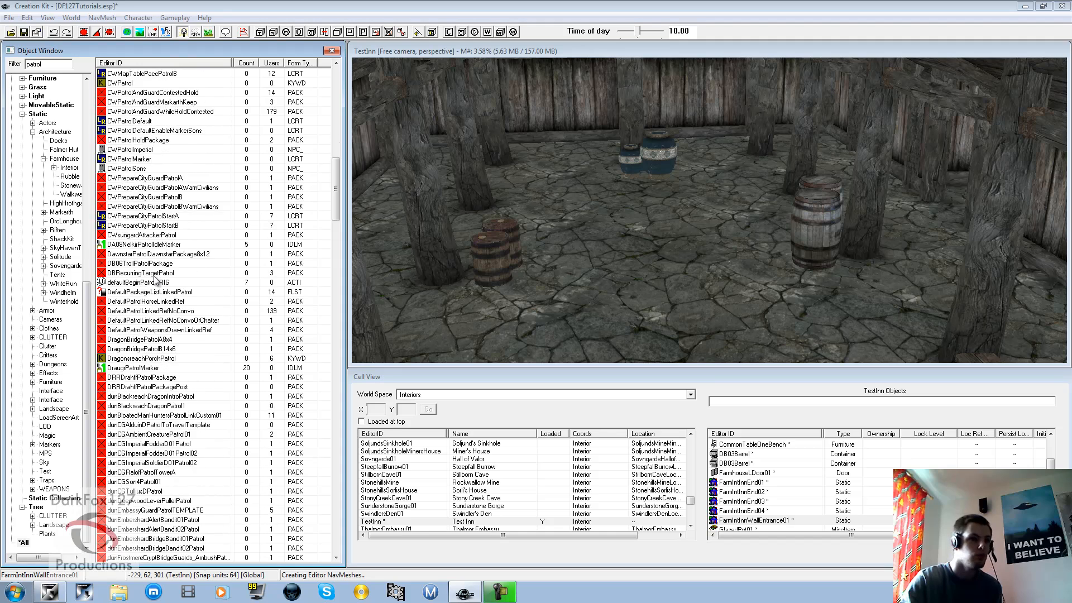
pyautogui.scroll(-5, 156, 279)
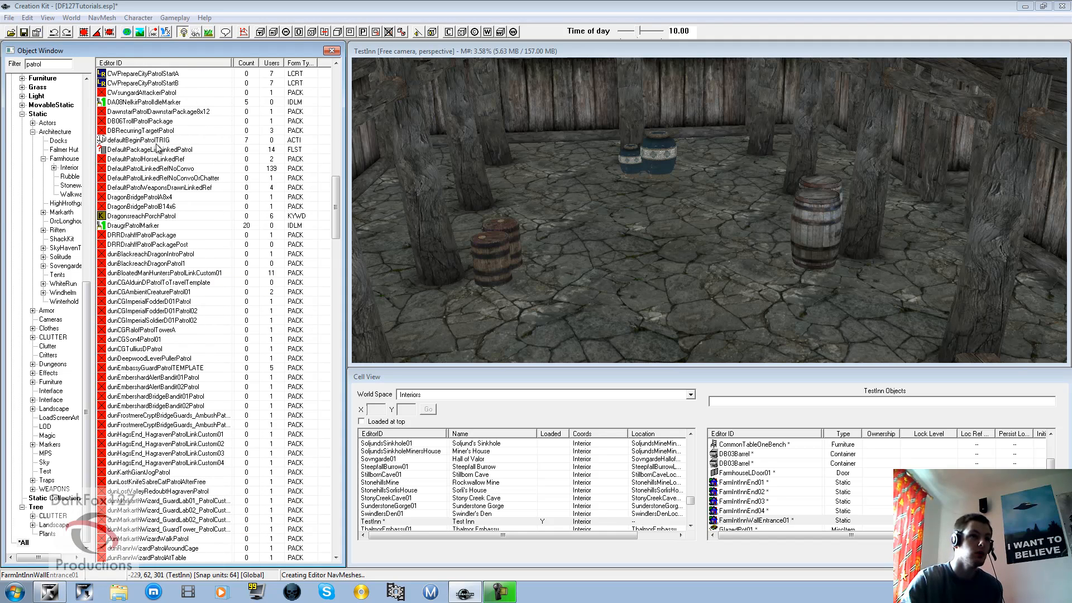
pyautogui.scroll(-20, 161, 140)
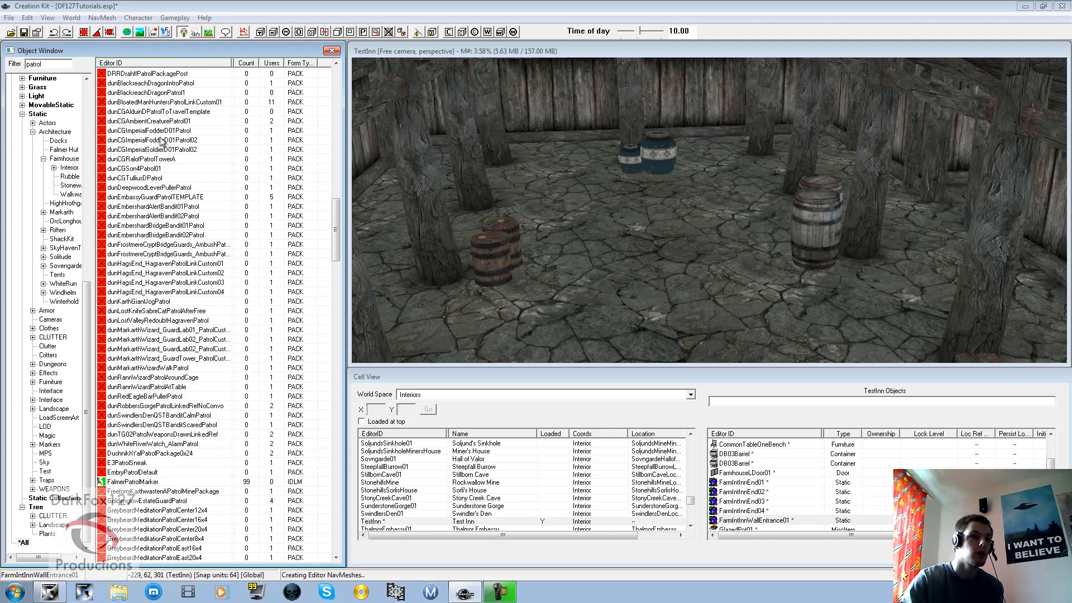
pyautogui.scroll(-20, 161, 141)
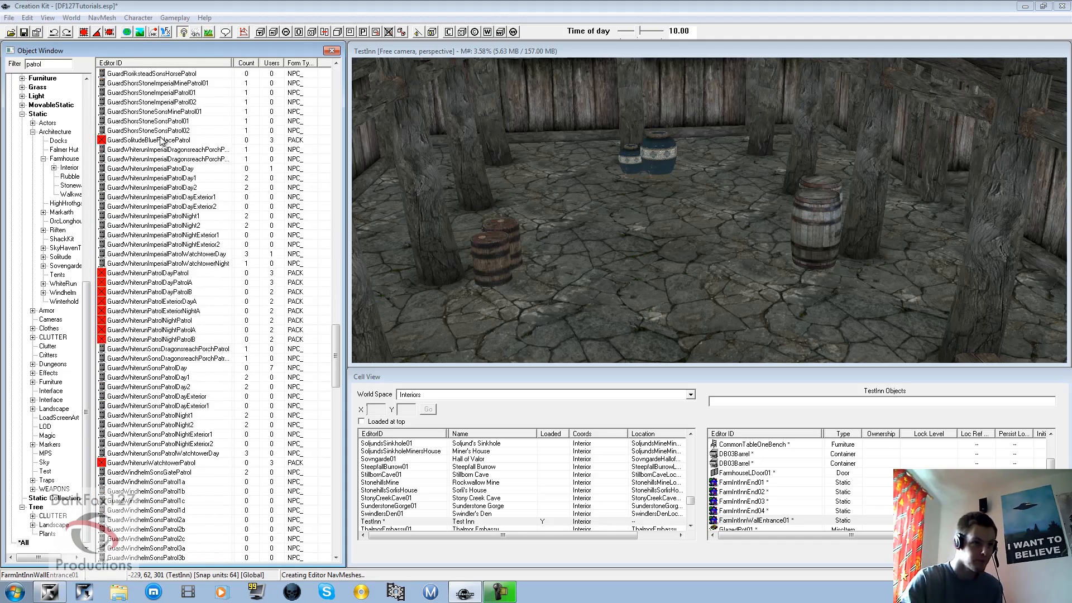
pyautogui.scroll(-7, 161, 140)
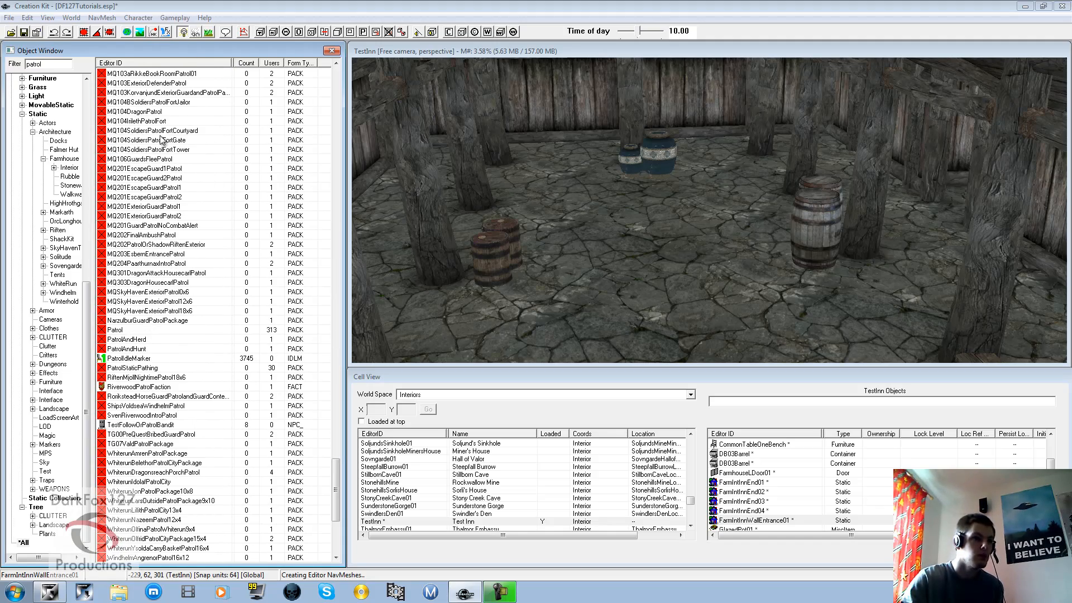
pyautogui.click(118, 359)
pyautogui.moveTo(117, 362); pyautogui.dragTo(640, 252)
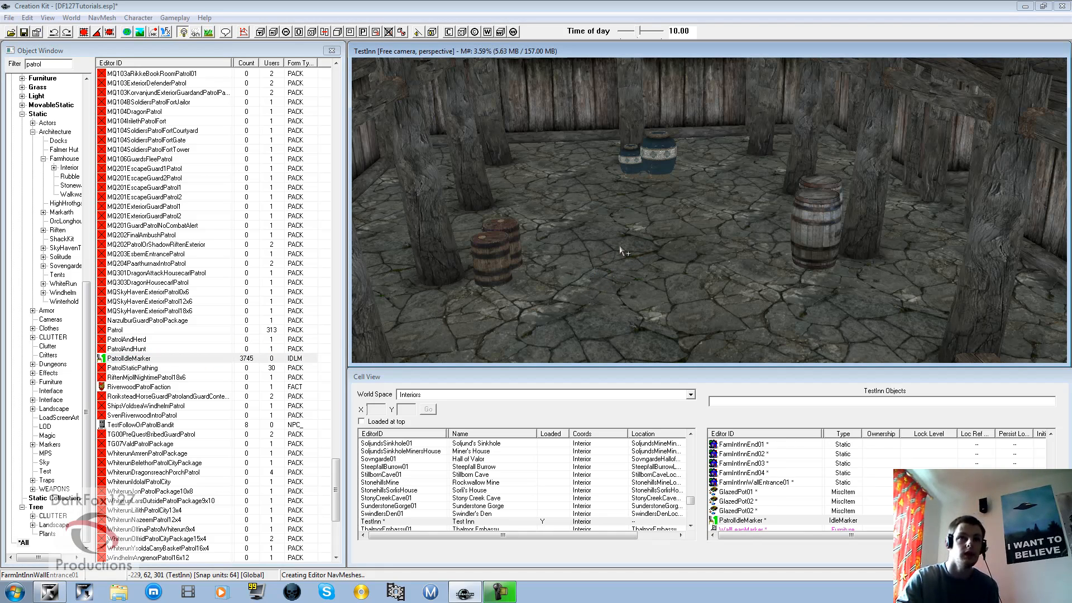
pyautogui.press('m')
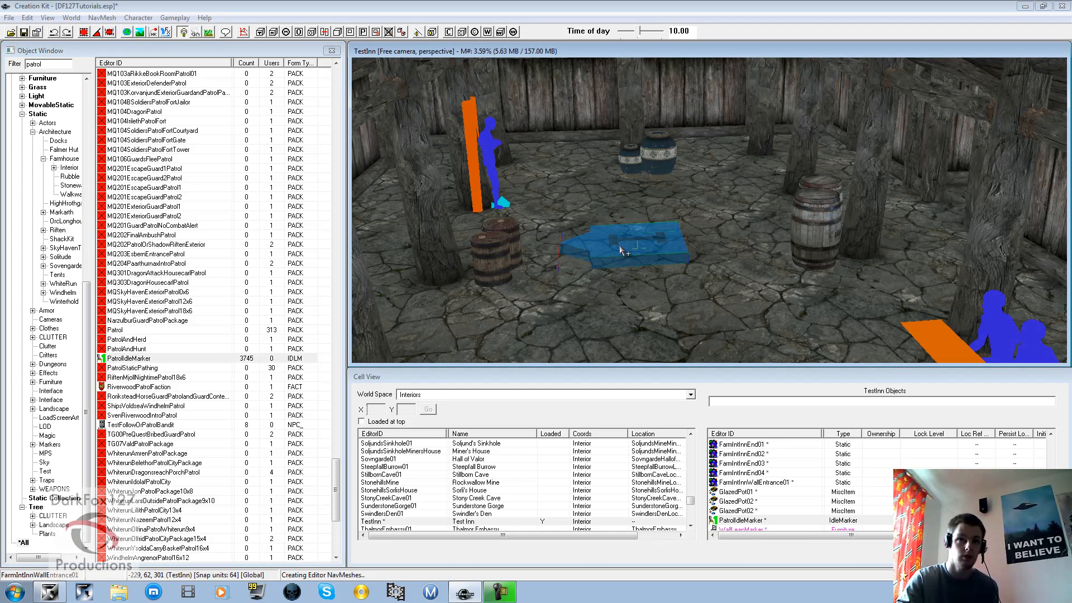
# - Move the patrol idle marker across the floor to beside the blue pots and adjust its rotation
pyautogui.moveTo(621, 244); pyautogui.dragTo(619, 239, button='right')
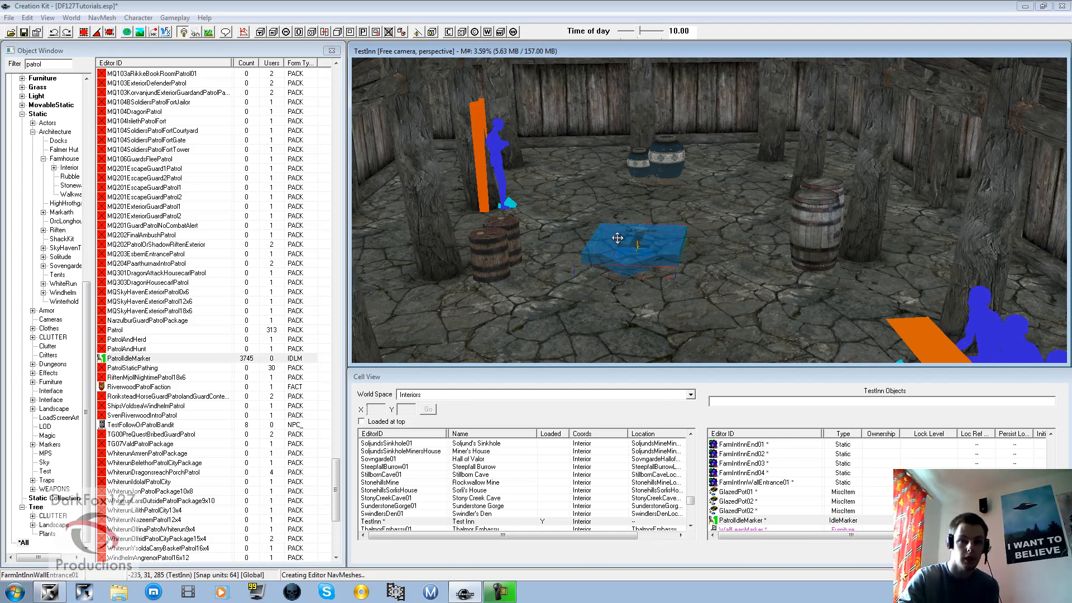
pyautogui.keyDown('shift'); pyautogui.moveTo(631, 243); pyautogui.dragTo(638, 247, button='middle'); pyautogui.keyUp('shift')
pyautogui.scroll(2, 644, 252)
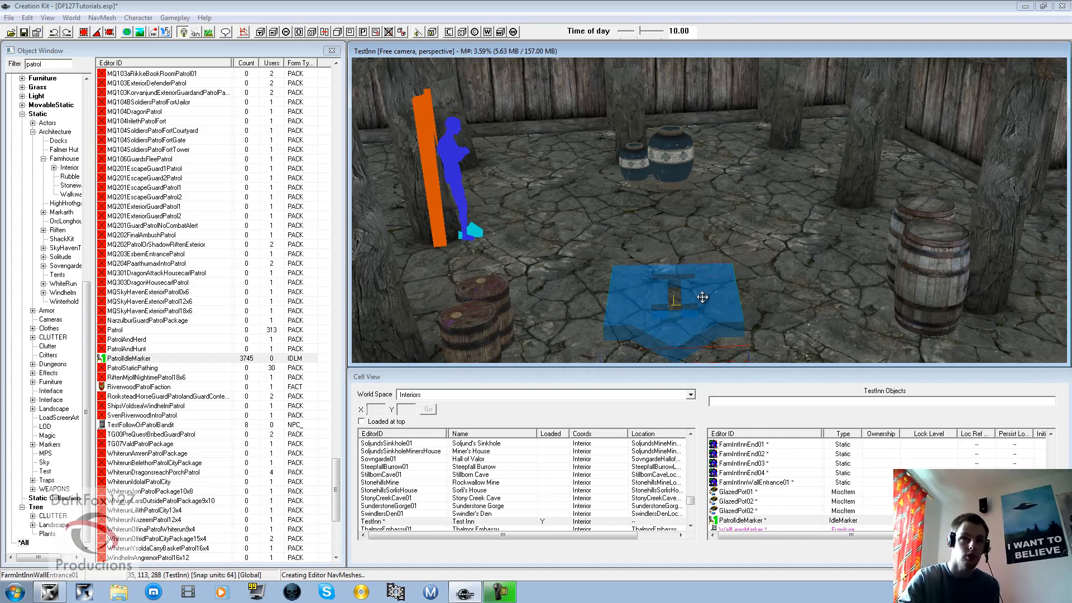
pyautogui.moveTo(706, 294); pyautogui.dragTo(770, 186)
pyautogui.scroll(5, 771, 190)
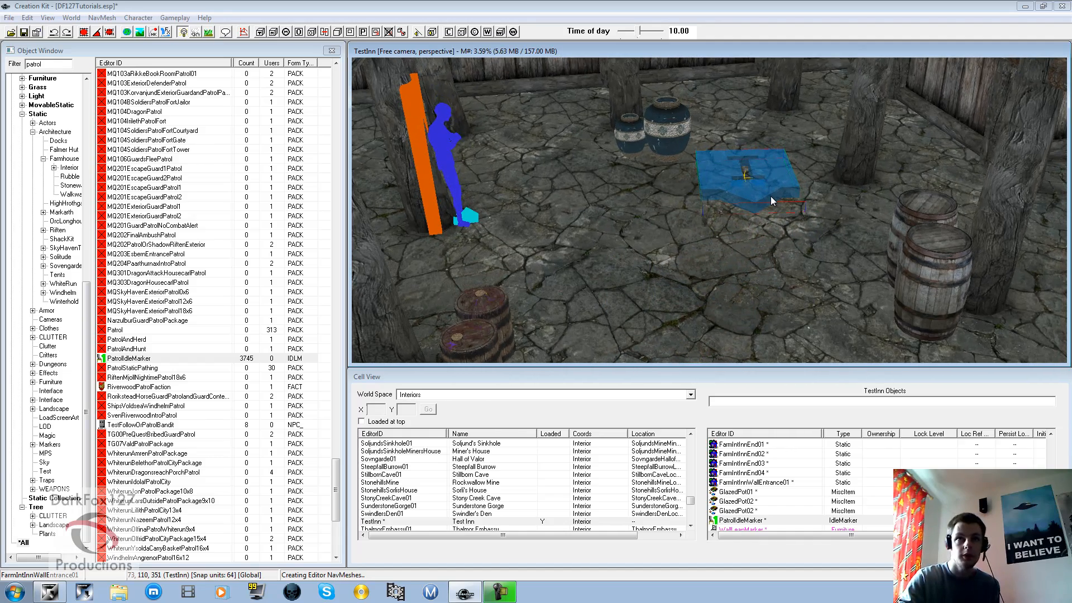
pyautogui.moveTo(770, 191); pyautogui.dragTo(763, 227, button='middle')
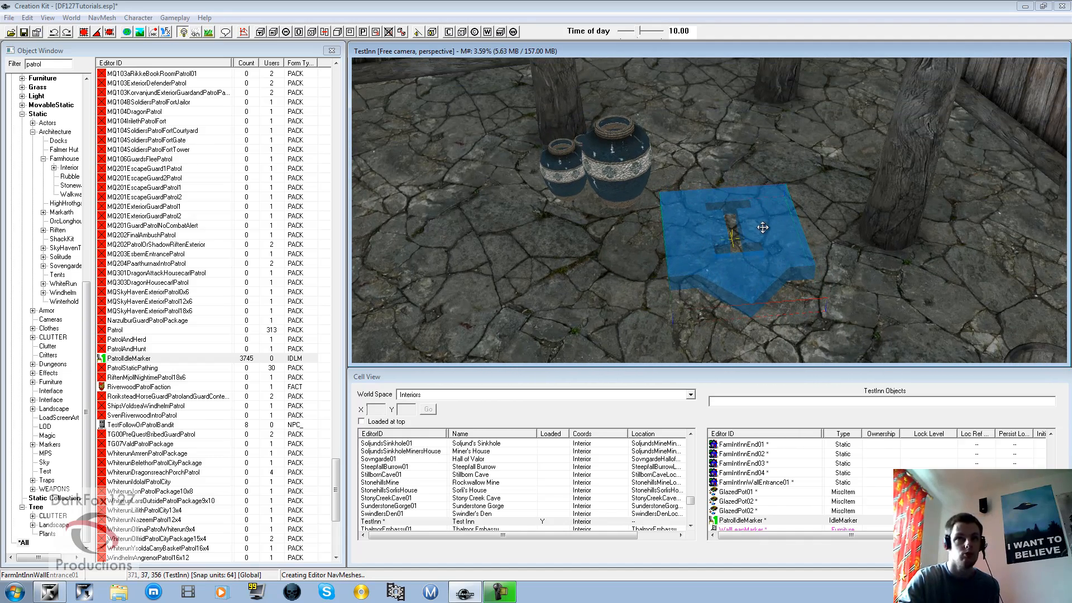
pyautogui.moveTo(764, 227); pyautogui.dragTo(766, 229, button='right')
pyautogui.moveTo(765, 230); pyautogui.dragTo(778, 194)
pyautogui.moveTo(778, 193)
pyautogui.keyDown('shift'); pyautogui.mouseDown(button='middle')
pyautogui.moveTo(722, 199)
pyautogui.moveTo(778, 191)
pyautogui.mouseUp(button='middle'); pyautogui.keyUp('shift')
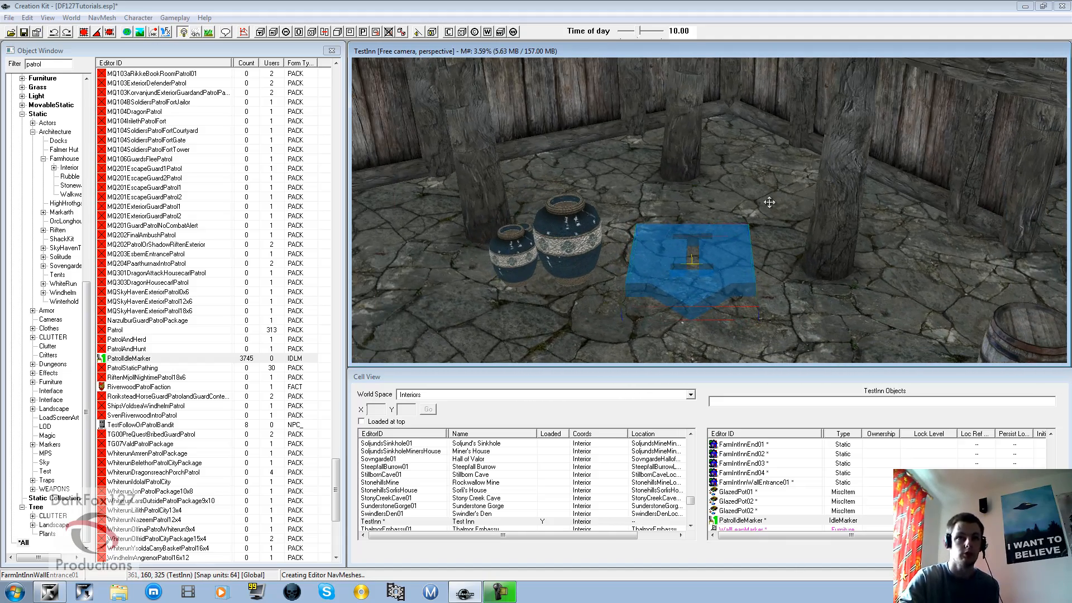
pyautogui.scroll(3, 704, 237)
pyautogui.scroll(2, 703, 238)
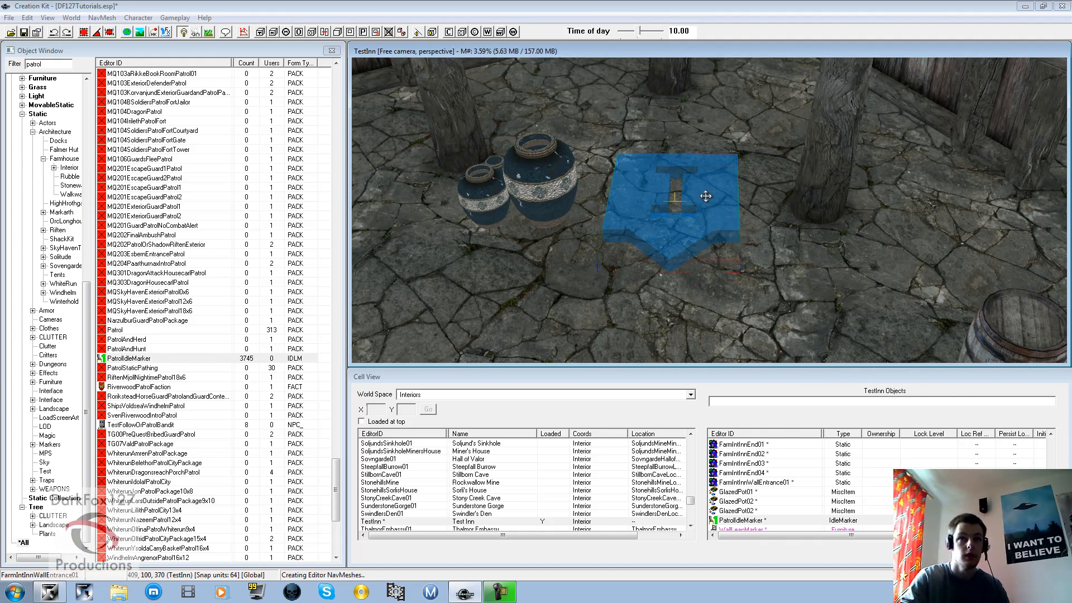
# - Enable Patrol Data on the marker's reference, set its Idle Time to 5 and accept the change
pyautogui.doubleClick(702, 201)
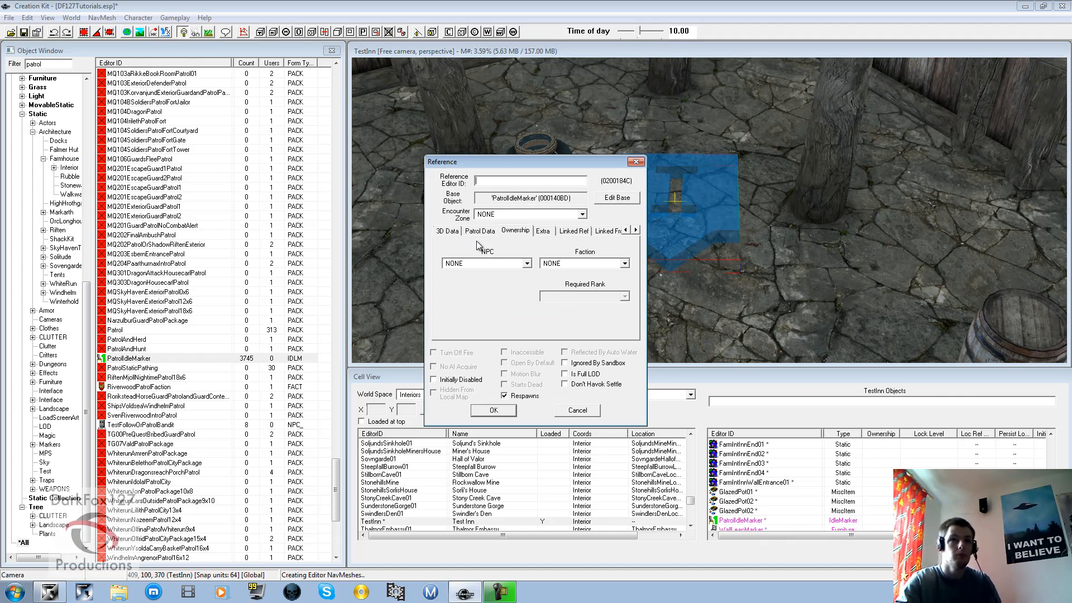
pyautogui.click(455, 231)
pyautogui.click(481, 232)
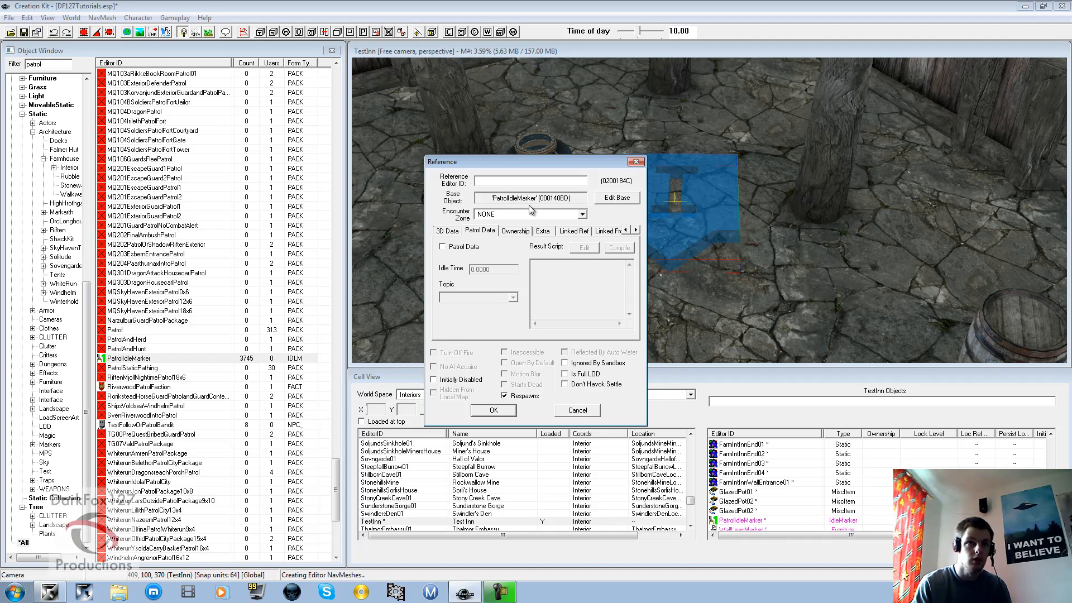
pyautogui.click(452, 249)
pyautogui.moveTo(503, 270); pyautogui.dragTo(416, 267)
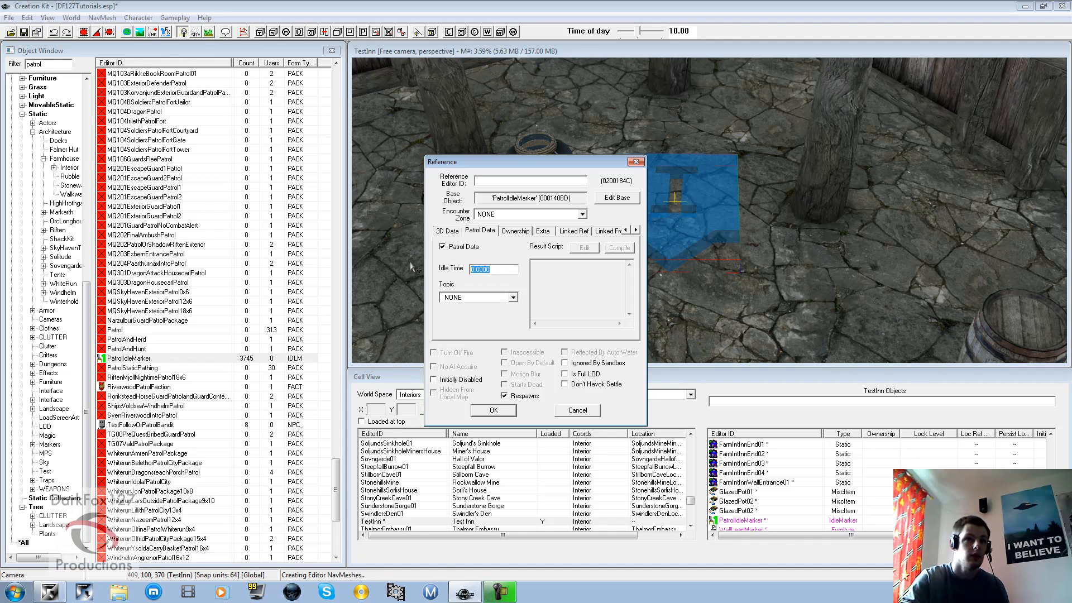
pyautogui.write('5')
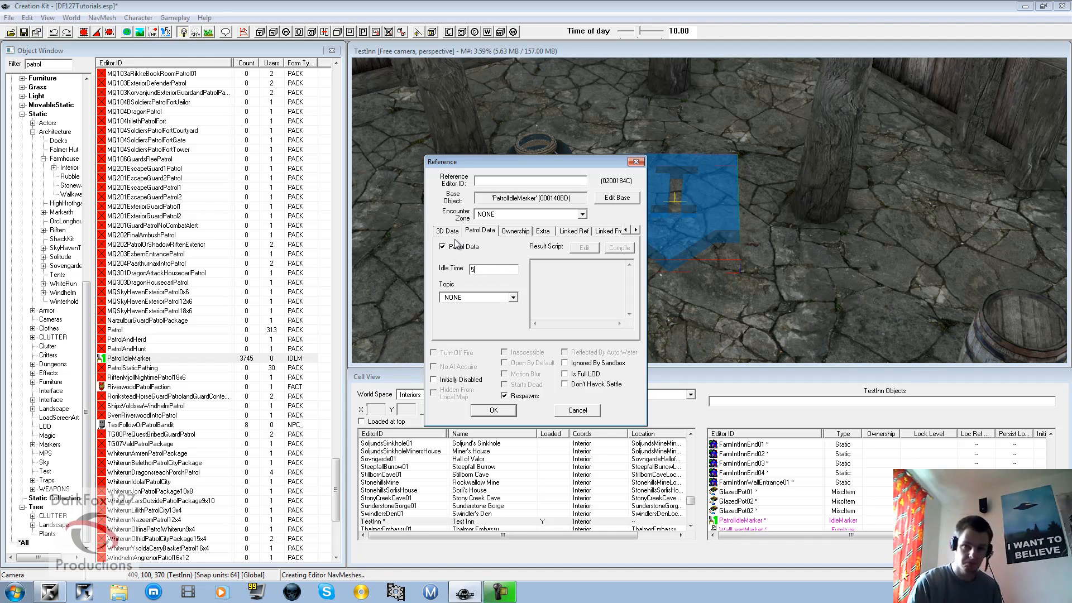
pyautogui.click(497, 414)
# - Duplicate the patrol idle marker and place the rotated copy mid-floor beside the small reddish barrels
pyautogui.click(675, 196)
pyautogui.scroll(-5, 675, 192)
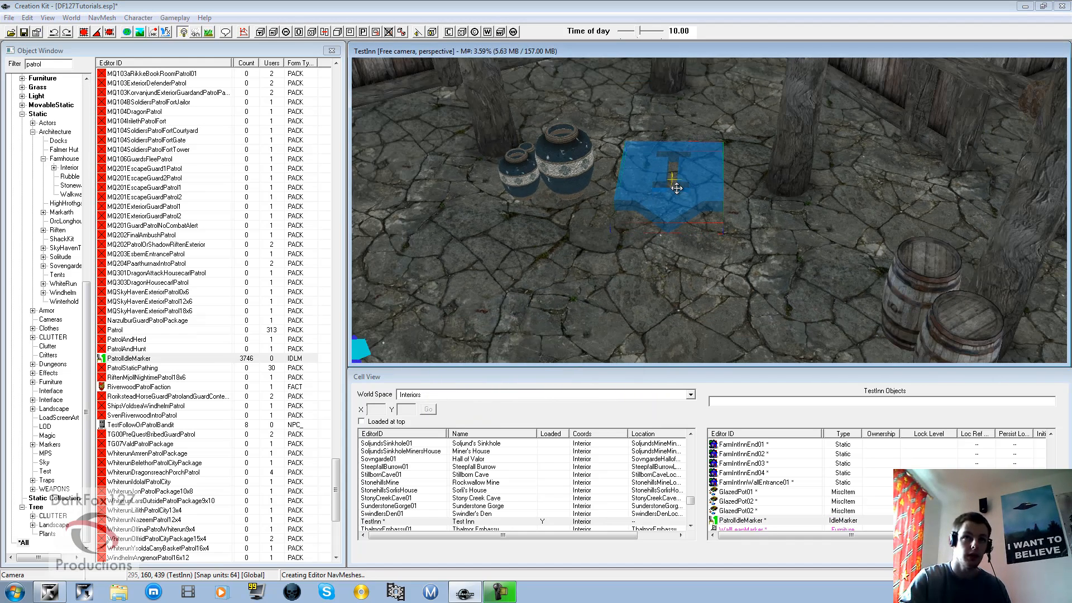
pyautogui.hotkey('ctrl', 'd')
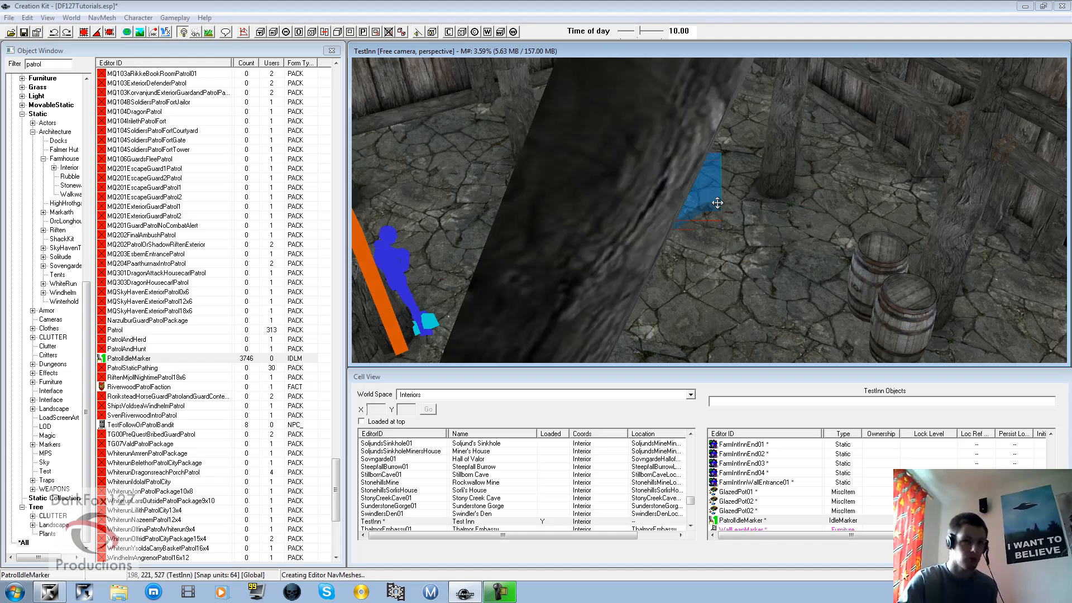
pyautogui.keyDown('shift'); pyautogui.moveTo(718, 203); pyautogui.dragTo(704, 195, button='middle'); pyautogui.keyUp('shift')
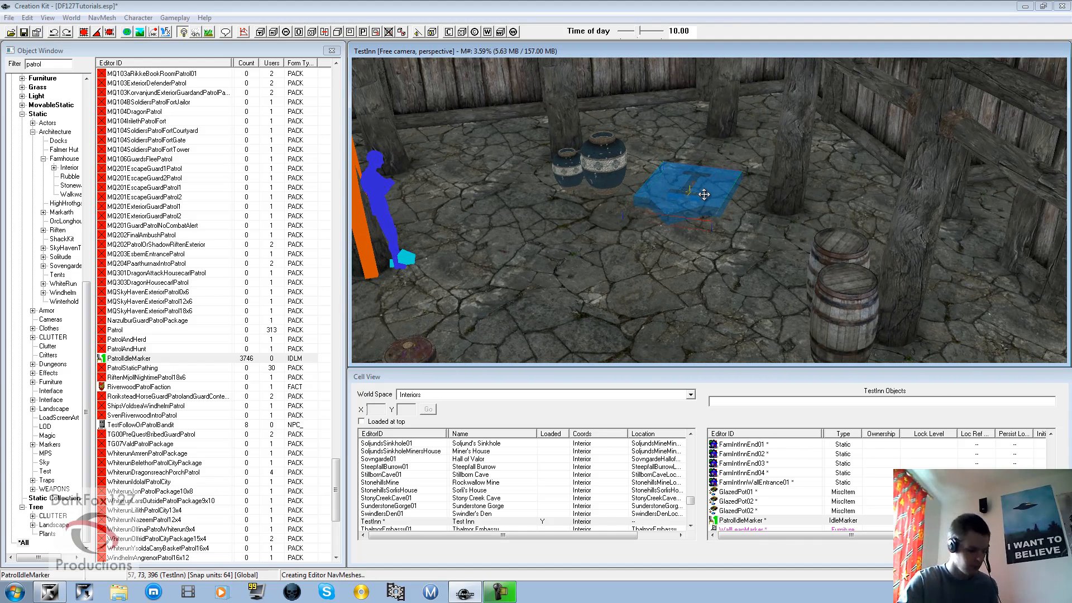
pyautogui.moveTo(704, 194); pyautogui.dragTo(654, 242)
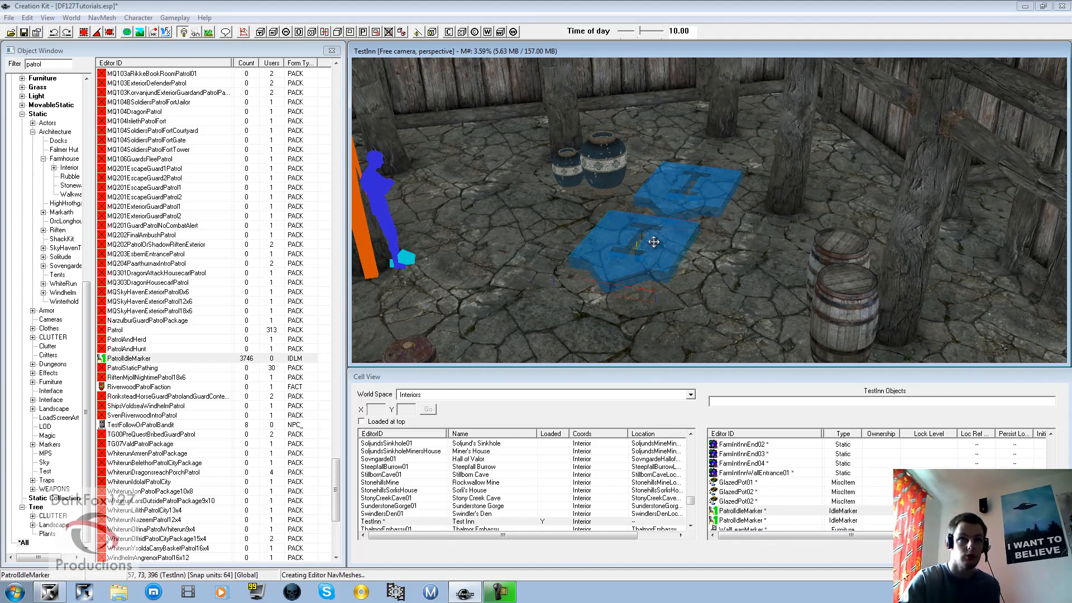
pyautogui.moveTo(645, 236)
pyautogui.keyDown('shift'); pyautogui.mouseDown(button='middle')
pyautogui.moveTo(607, 281)
pyautogui.moveTo(624, 291)
pyautogui.moveTo(740, 203)
pyautogui.mouseUp(button='middle'); pyautogui.keyUp('shift')
pyautogui.moveTo(742, 198); pyautogui.dragTo(639, 276)
pyautogui.moveTo(639, 277)
pyautogui.mouseDown(button='right')
pyautogui.moveTo(655, 260)
pyautogui.moveTo(632, 268)
pyautogui.mouseUp(button='right')
pyautogui.moveTo(631, 268)
pyautogui.keyDown('shift'); pyautogui.mouseDown(button='middle')
pyautogui.moveTo(664, 237)
pyautogui.moveTo(663, 250)
pyautogui.moveTo(647, 220)
pyautogui.moveTo(658, 176)
pyautogui.mouseUp(button='middle'); pyautogui.keyUp('shift')
# - Duplicate the mid-floor marker and place the copy between the benches at the inn's far end, turned to face back
pyautogui.hotkey('ctrl', 'd')
pyautogui.moveTo(603, 142); pyautogui.dragTo(672, 267)
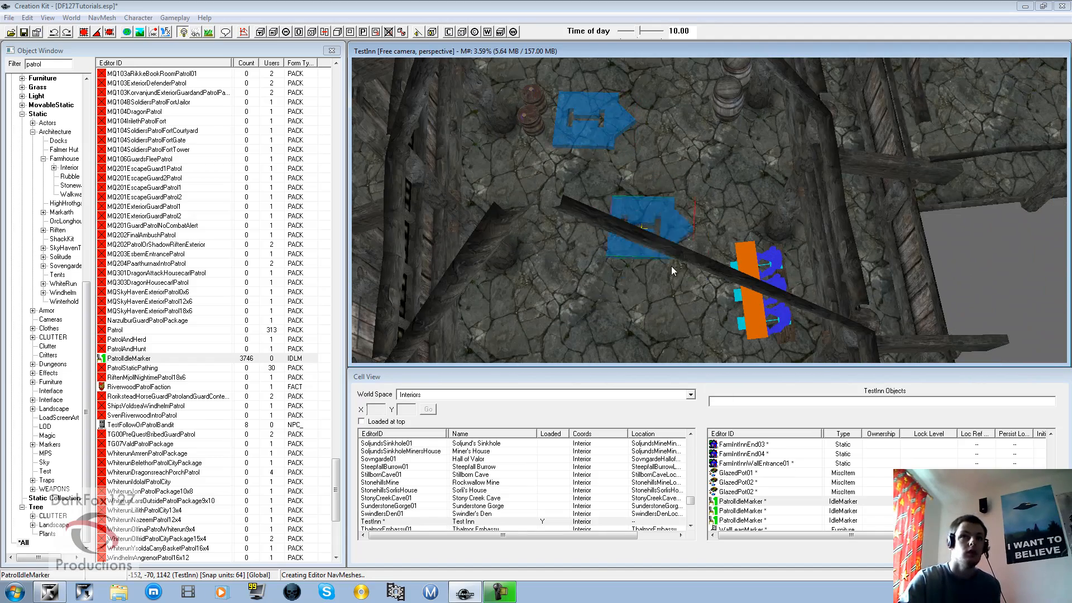
pyautogui.moveTo(672, 267); pyautogui.dragTo(631, 234, button='right')
pyautogui.moveTo(631, 234)
pyautogui.keyDown('shift'); pyautogui.mouseDown(button='middle')
pyautogui.moveTo(597, 176)
pyautogui.moveTo(591, 99)
pyautogui.mouseUp(button='middle'); pyautogui.keyUp('shift')
pyautogui.scroll(-2, 591, 100)
pyautogui.moveTo(672, 156)
pyautogui.mouseDown()
pyautogui.moveTo(657, 151)
pyautogui.moveTo(713, 222)
pyautogui.moveTo(744, 305)
pyautogui.mouseUp()
pyautogui.moveTo(744, 305); pyautogui.dragTo(686, 160, button='right')
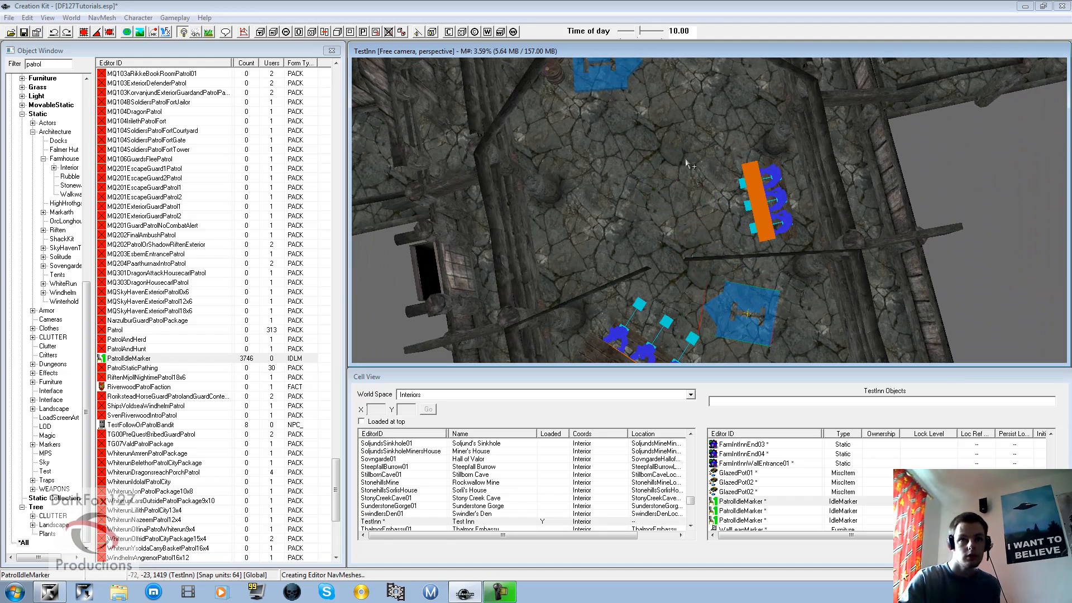
pyautogui.moveTo(686, 158)
pyautogui.keyDown('shift'); pyautogui.mouseDown(button='middle')
pyautogui.moveTo(724, 149)
pyautogui.moveTo(683, 166)
pyautogui.mouseUp(button='middle'); pyautogui.keyUp('shift')
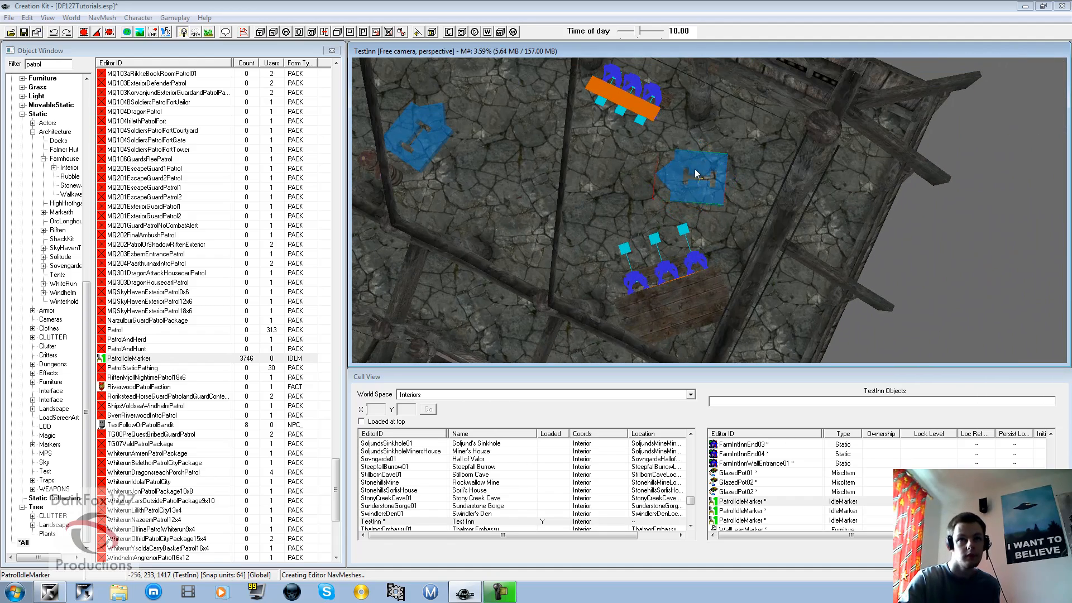
pyautogui.moveTo(694, 169); pyautogui.dragTo(714, 170)
pyautogui.moveTo(714, 170); pyautogui.dragTo(715, 164, button='right')
pyautogui.moveTo(552, 119); pyautogui.dragTo(652, 168, button='middle')
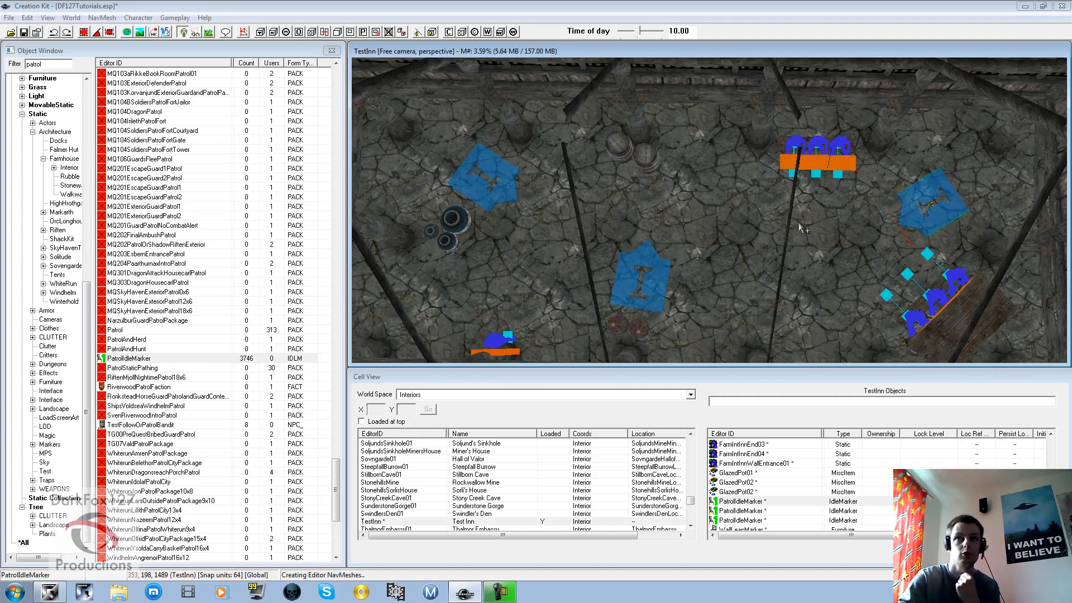
pyautogui.click(480, 174)
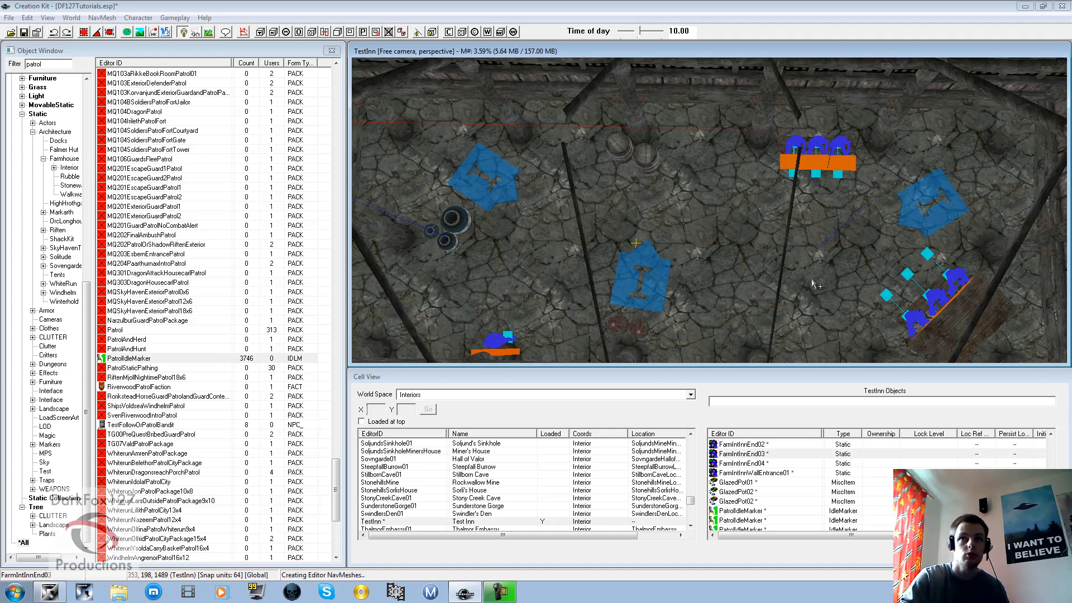
pyautogui.click(928, 197)
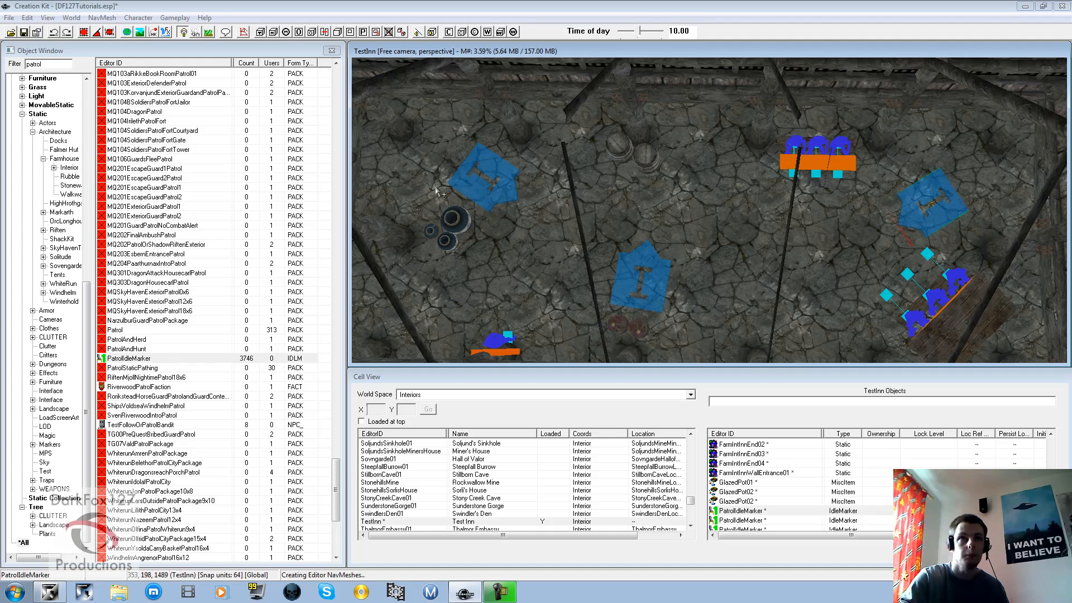
pyautogui.click(480, 173)
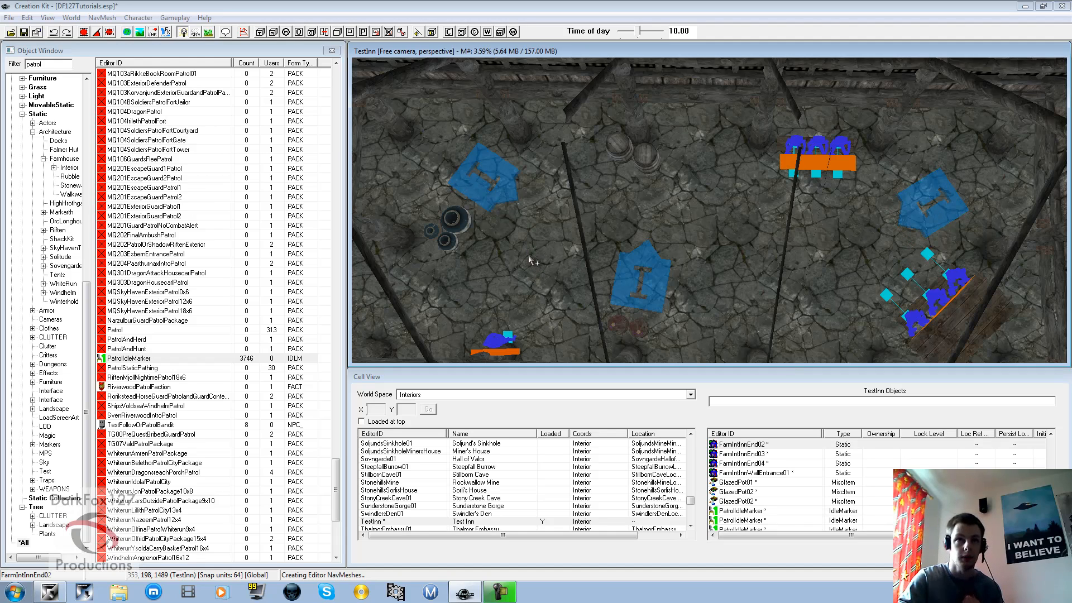
pyautogui.press('d')
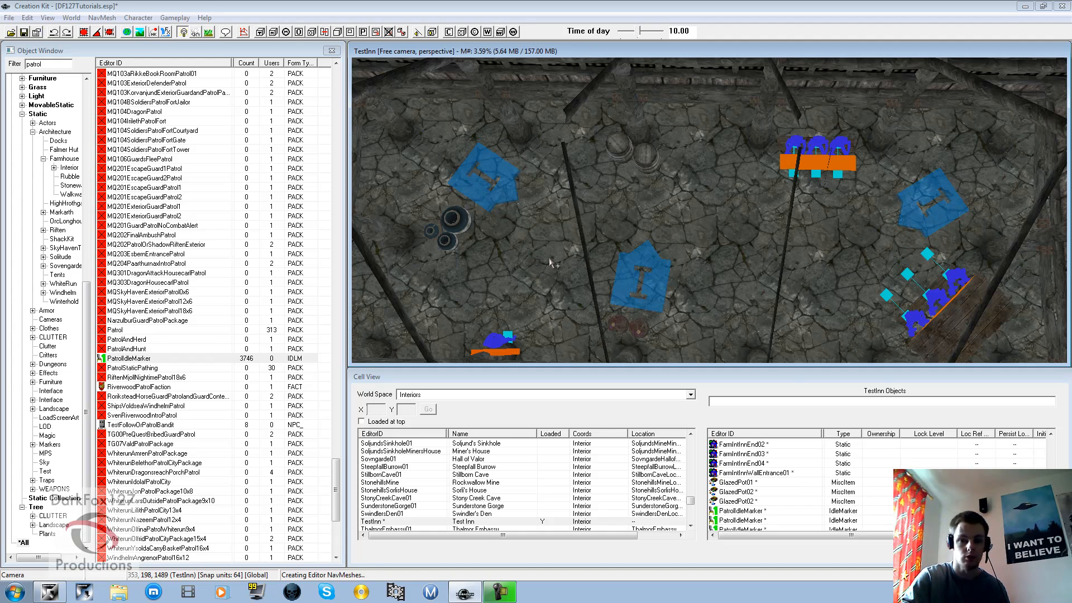
# - Add a linked reference from the marker beside the pots to the mid-floor marker, picking it in the render view
pyautogui.doubleClick(483, 205)
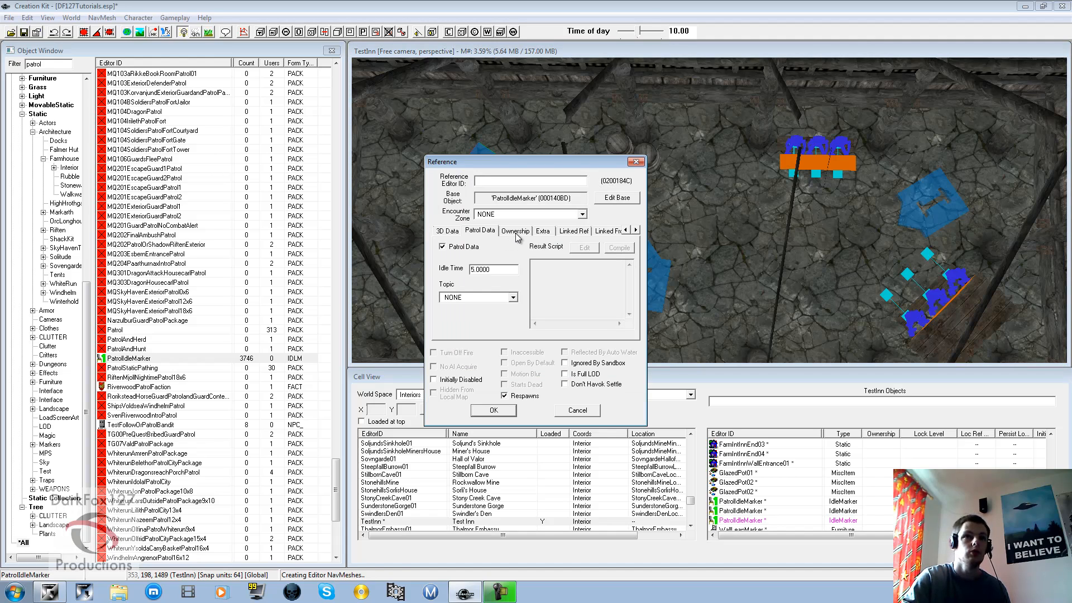
pyautogui.click(580, 231)
pyautogui.doubleClick(525, 291)
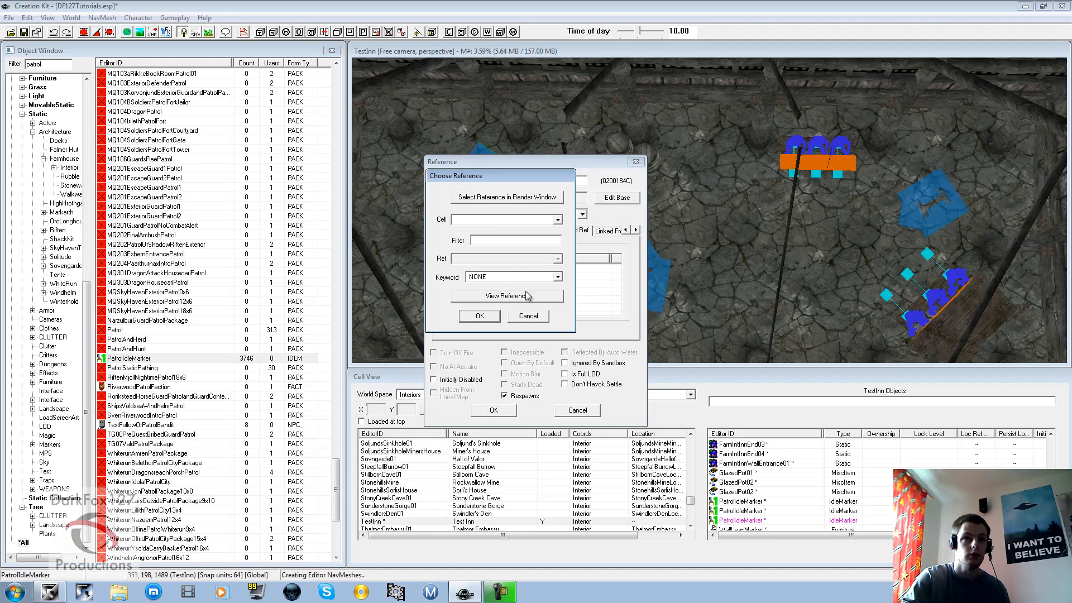
pyautogui.click(503, 198)
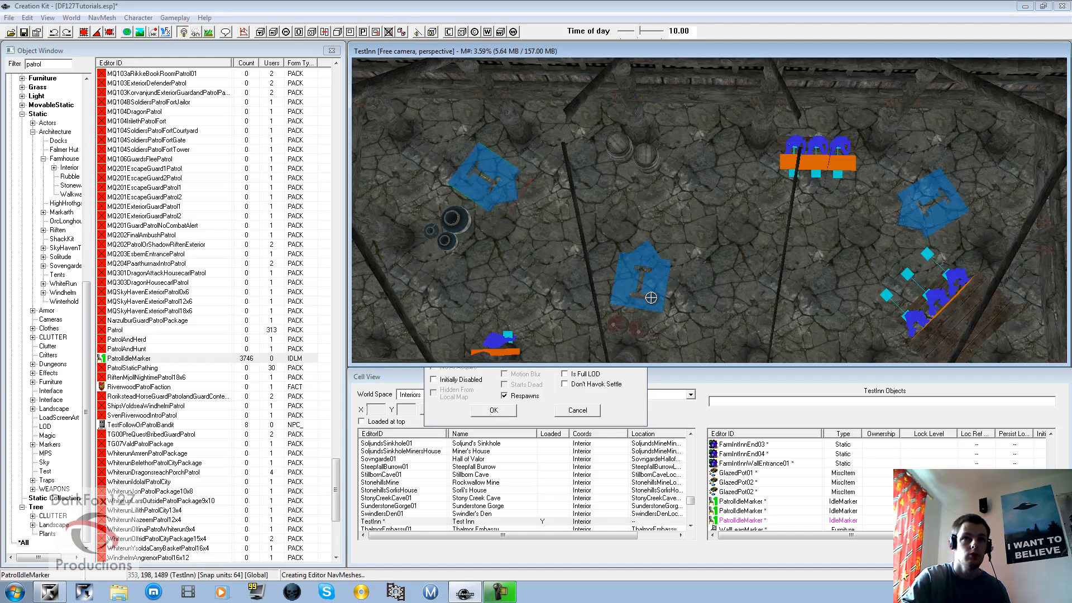
pyautogui.click(662, 276)
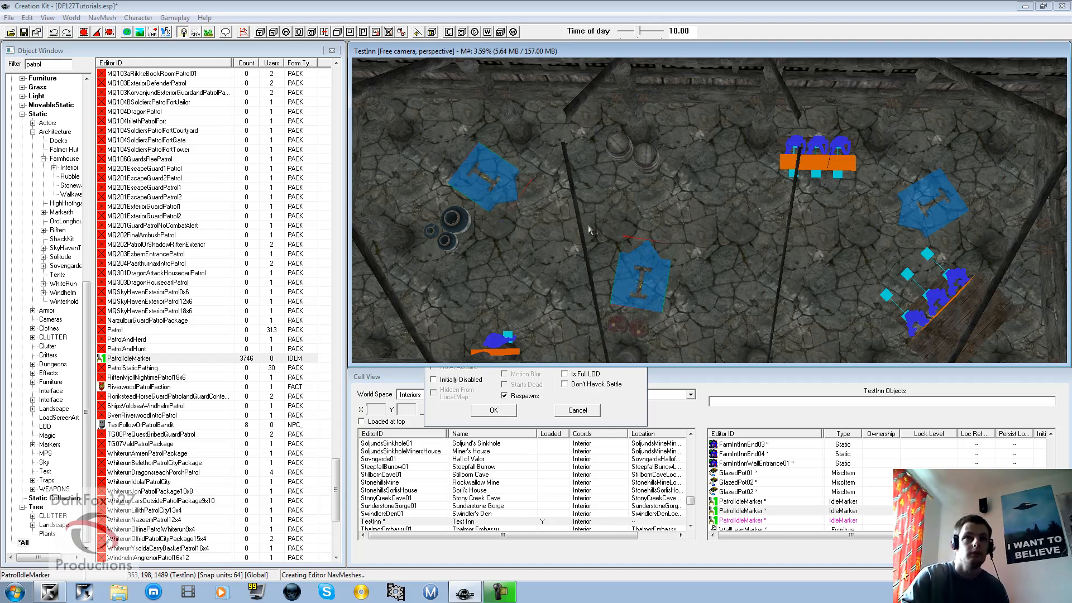
# - Add a linked reference from the mid-floor marker to the marker at the inn's far end, picking it in the render view, and accept
pyautogui.moveTo(716, 258); pyautogui.dragTo(699, 259, button='middle')
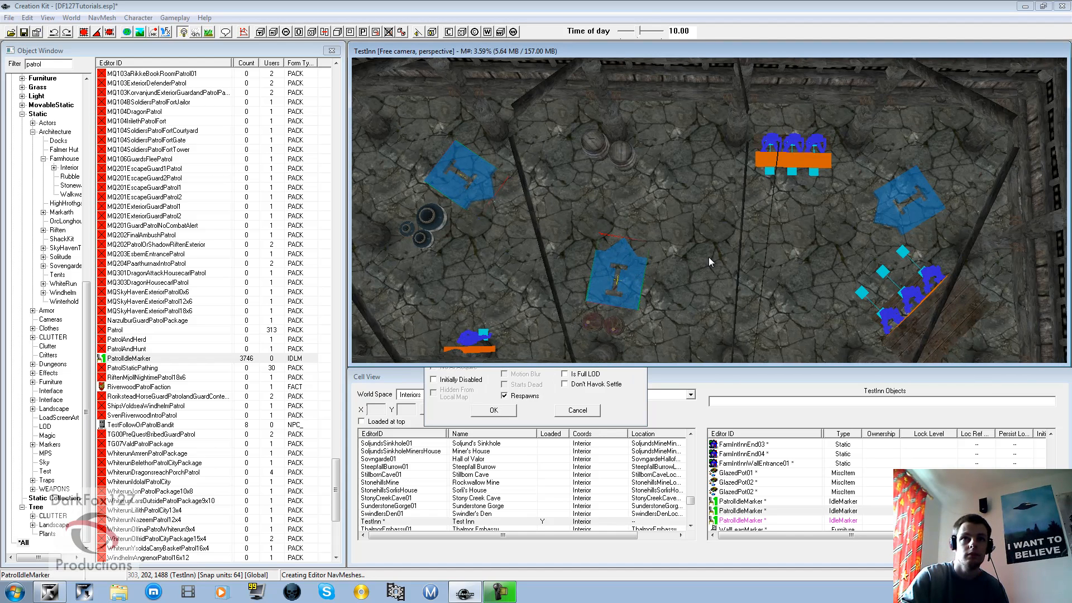
pyautogui.click(916, 207)
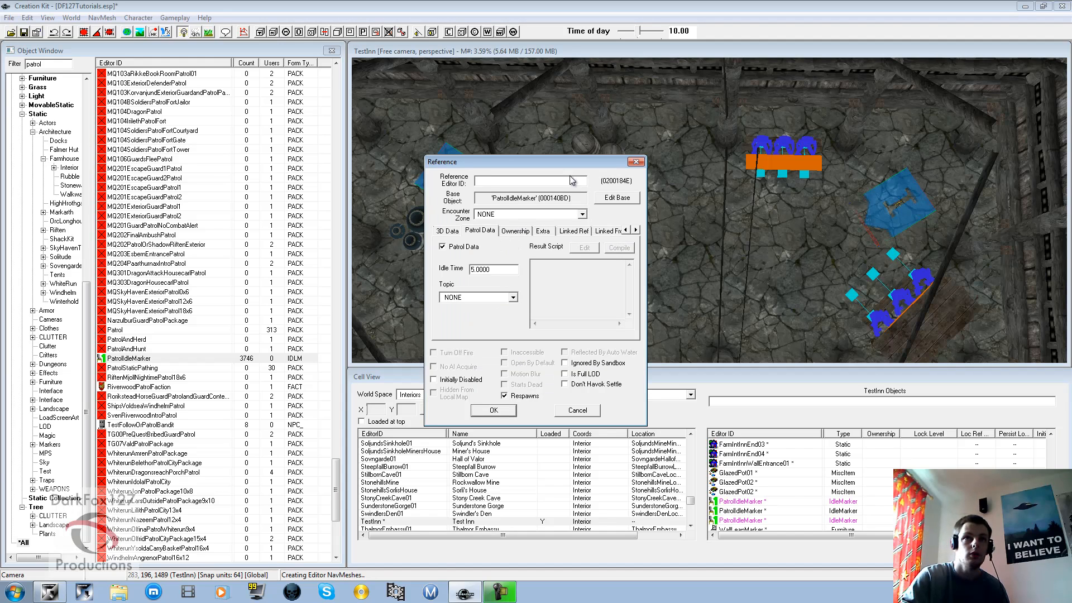
pyautogui.click(637, 162)
pyautogui.doubleClick(614, 295)
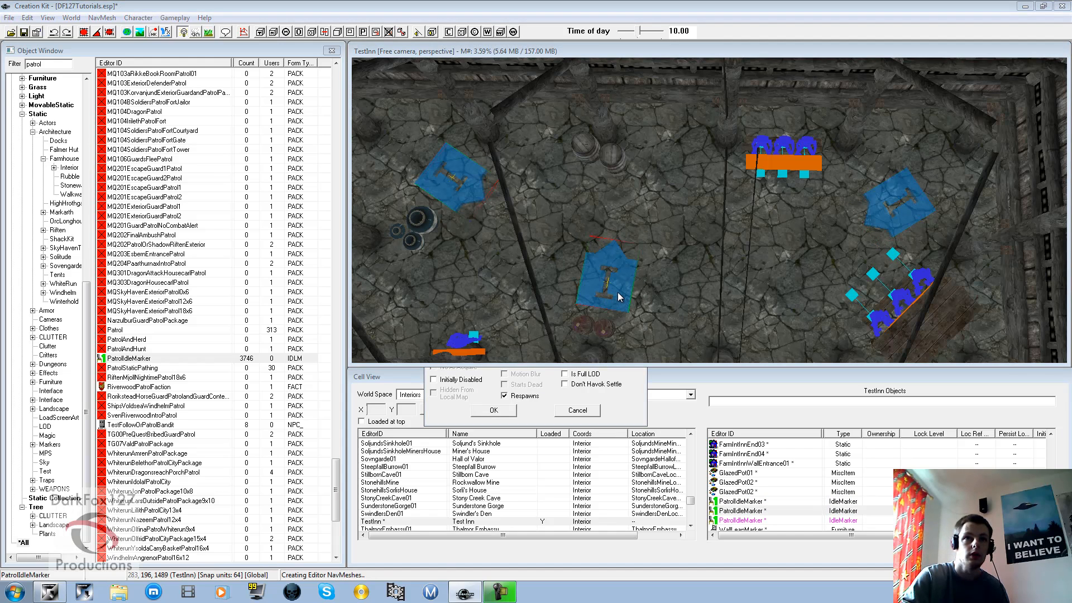
pyautogui.click(574, 231)
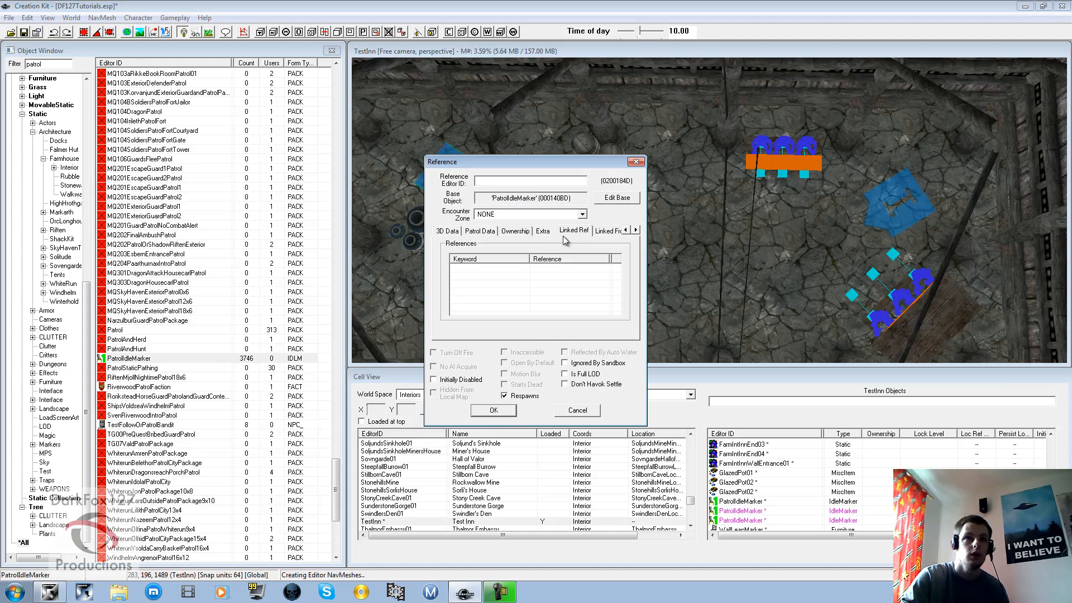
pyautogui.doubleClick(512, 271)
pyautogui.click(505, 198)
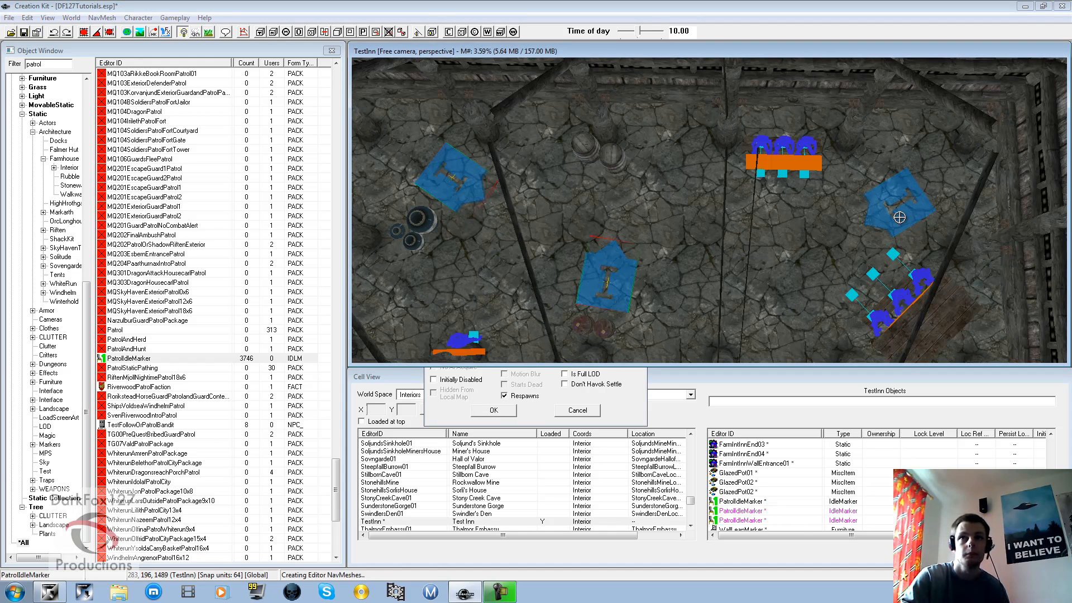
pyautogui.doubleClick(900, 218)
pyautogui.click(479, 316)
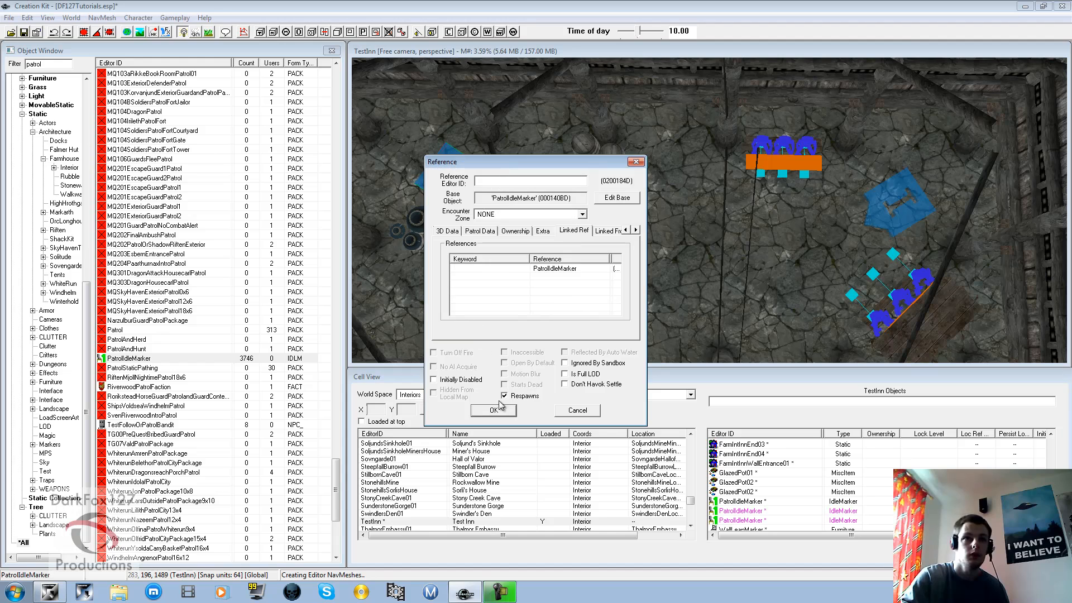
pyautogui.click(497, 410)
pyautogui.doubleClick(897, 222)
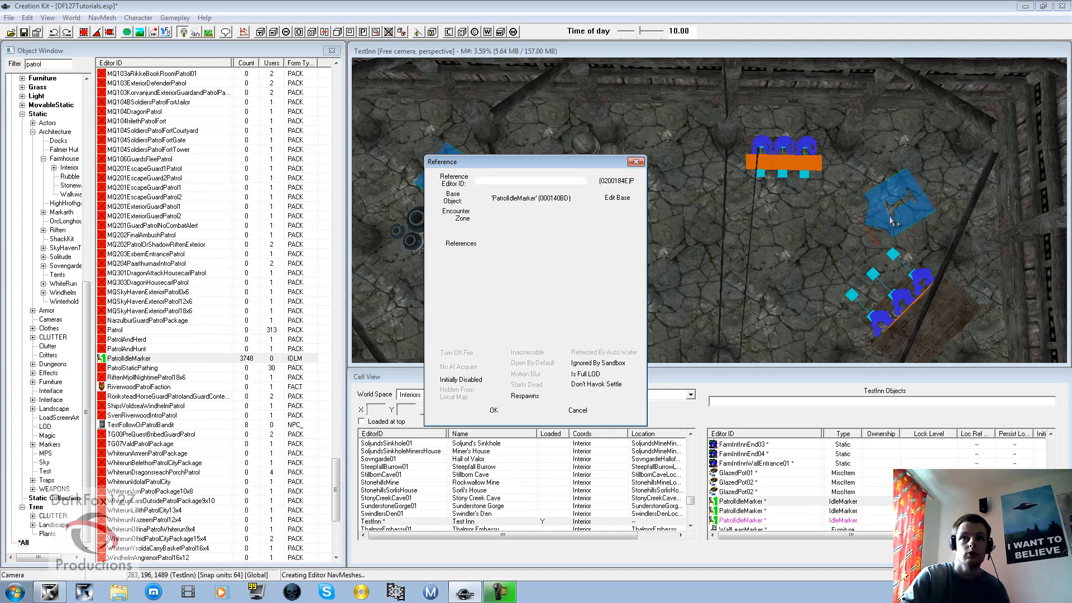
pyautogui.doubleClick(545, 277)
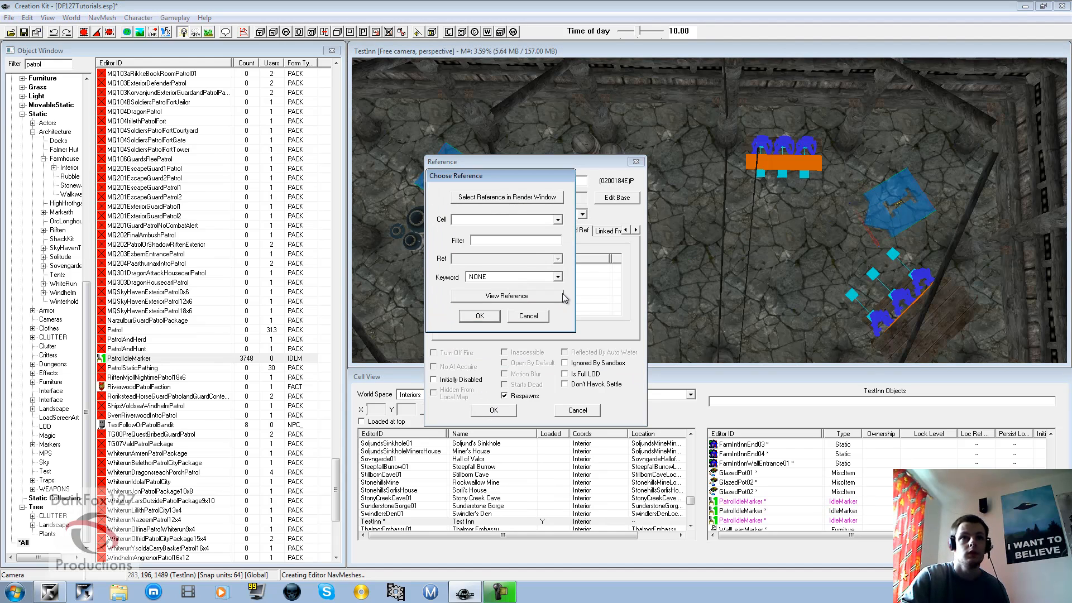
pyautogui.click(507, 198)
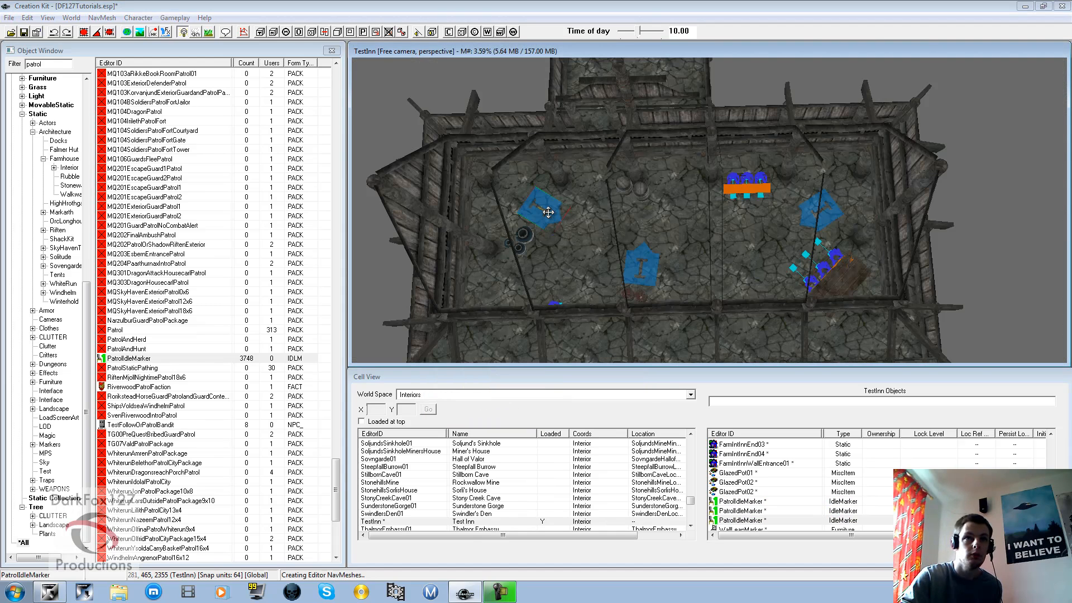
pyautogui.click(638, 268)
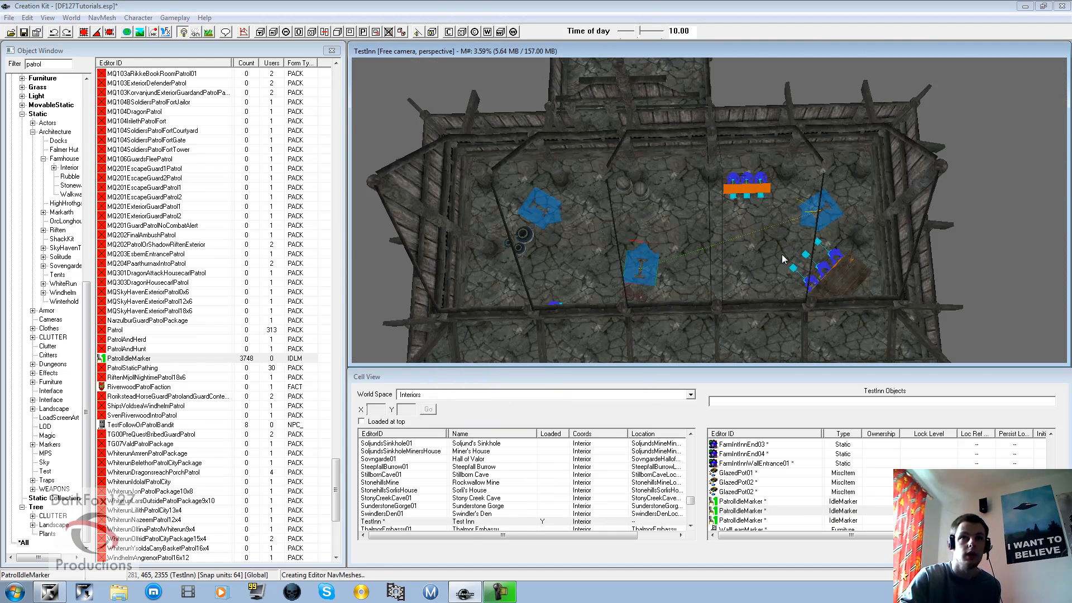
# - Add a linked reference from the marker beside the pots to the mid-floor PatrolIdleMarker and accept the change
pyautogui.doubleClick(555, 209)
pyautogui.doubleClick(535, 280)
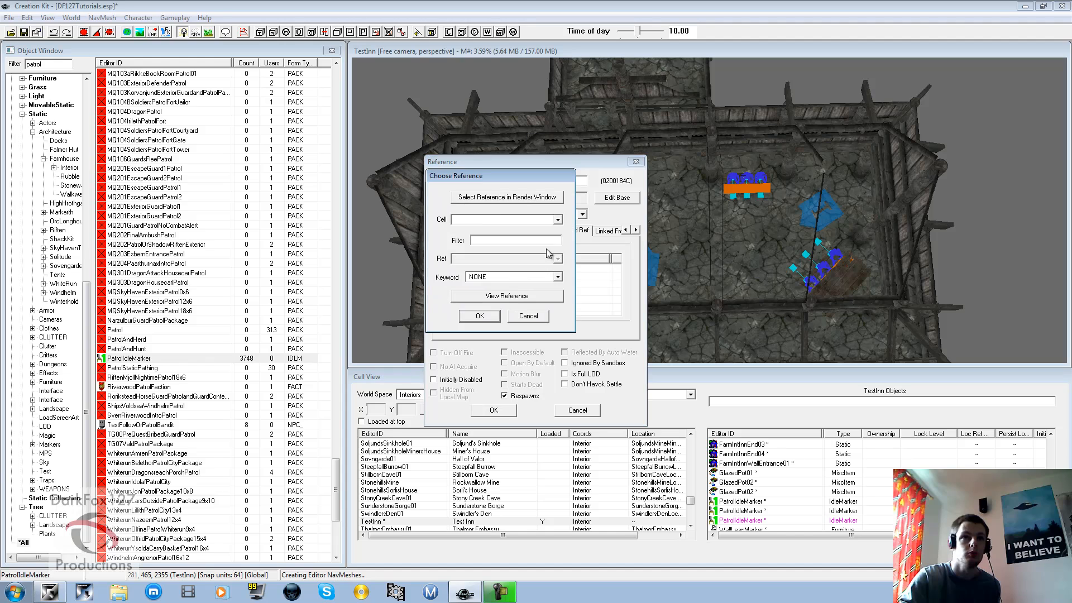
pyautogui.click(508, 197)
pyautogui.click(651, 264)
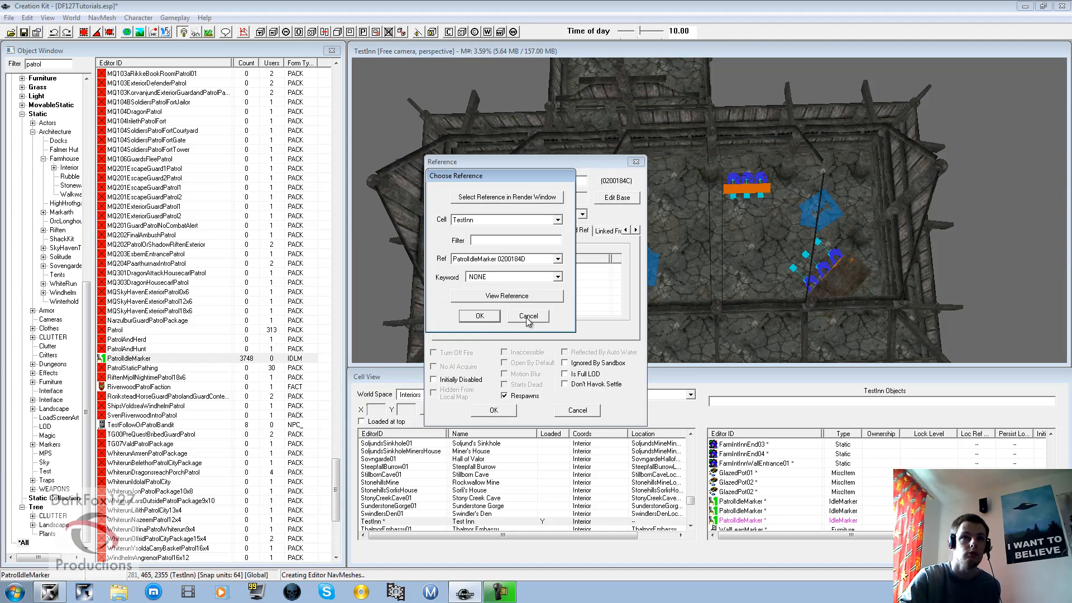
pyautogui.click(480, 316)
pyautogui.click(505, 411)
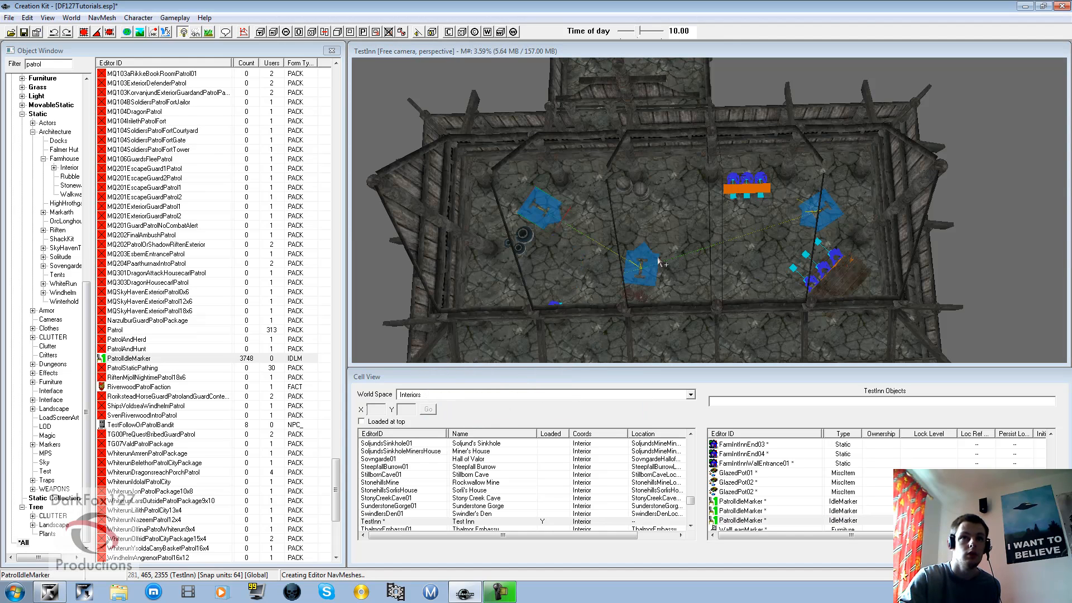
# - Close the patrol loop by linking the far-end marker's reference back to the marker beside the pots
pyautogui.doubleClick(648, 255)
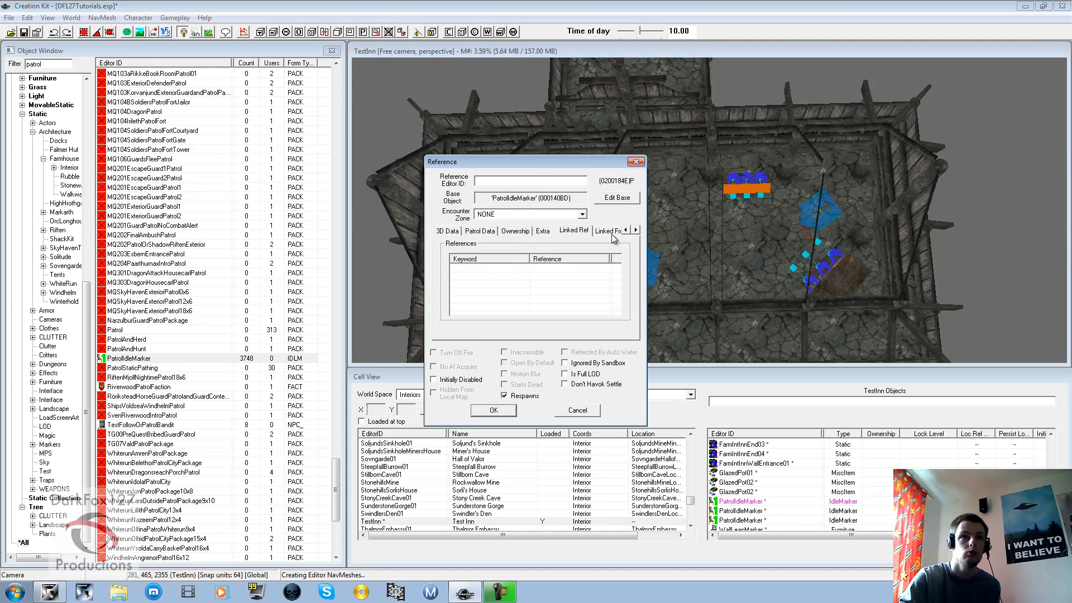
pyautogui.click(555, 200)
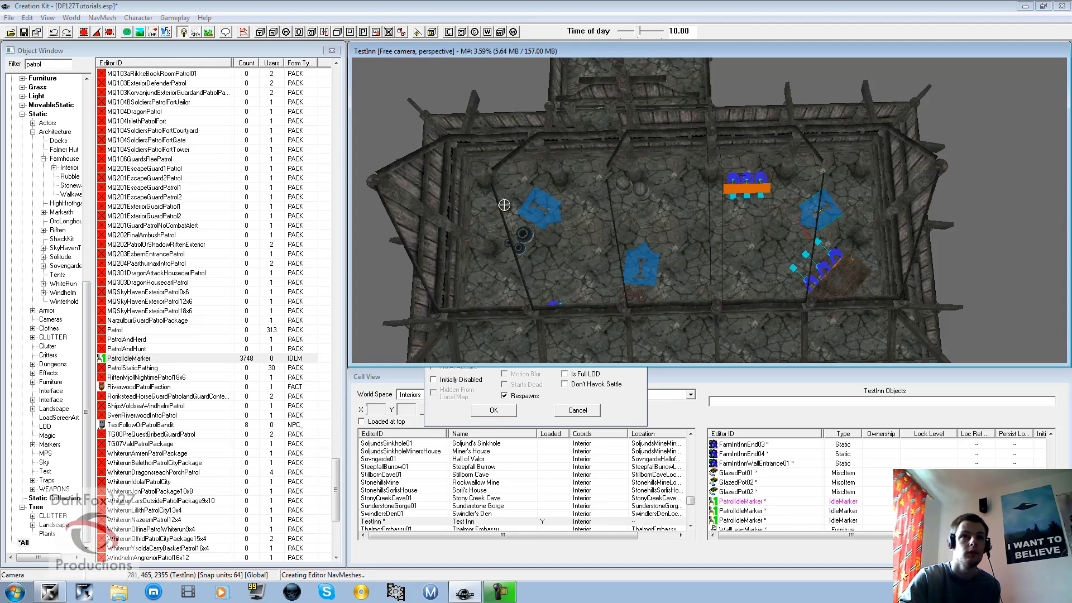
pyautogui.doubleClick(533, 218)
pyautogui.click(480, 315)
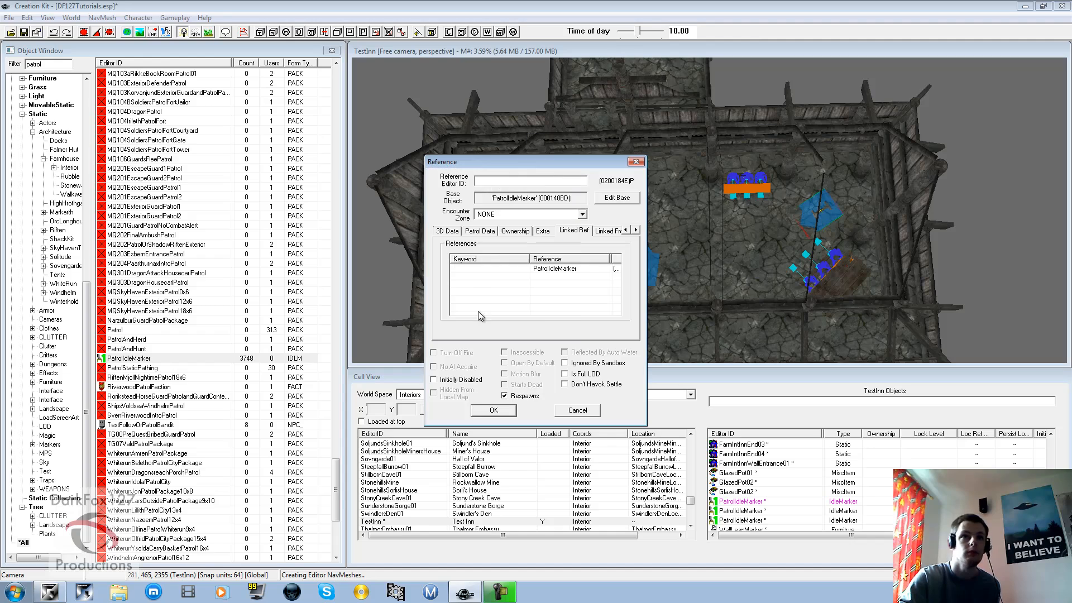
pyautogui.click(493, 410)
# - Examine the link lines that connect the three patrol idle markers across the inn floor
pyautogui.scroll(5, 589, 241)
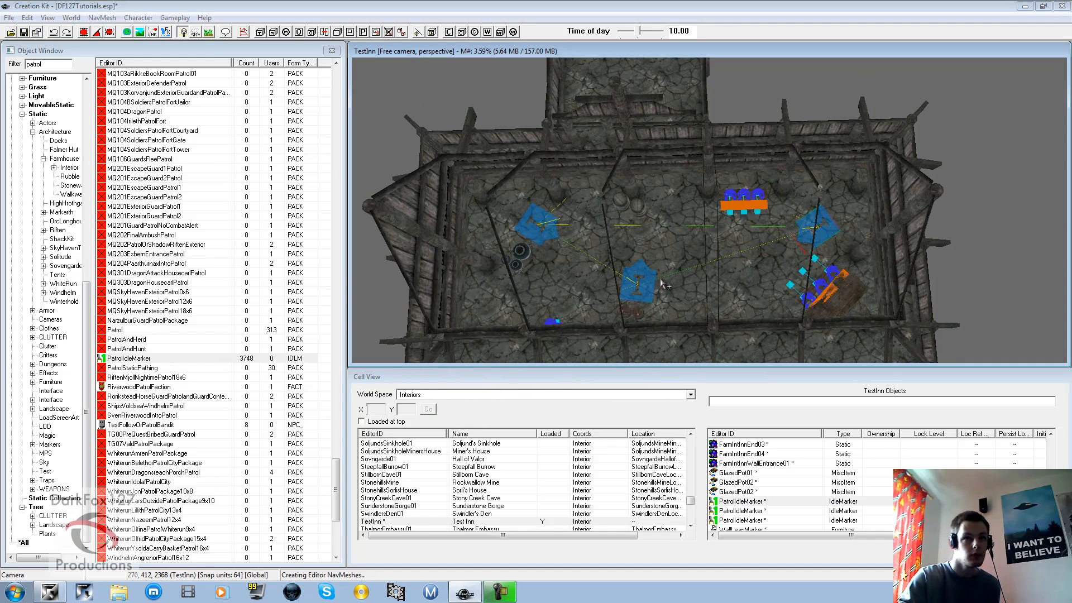
pyautogui.scroll(3, 591, 243)
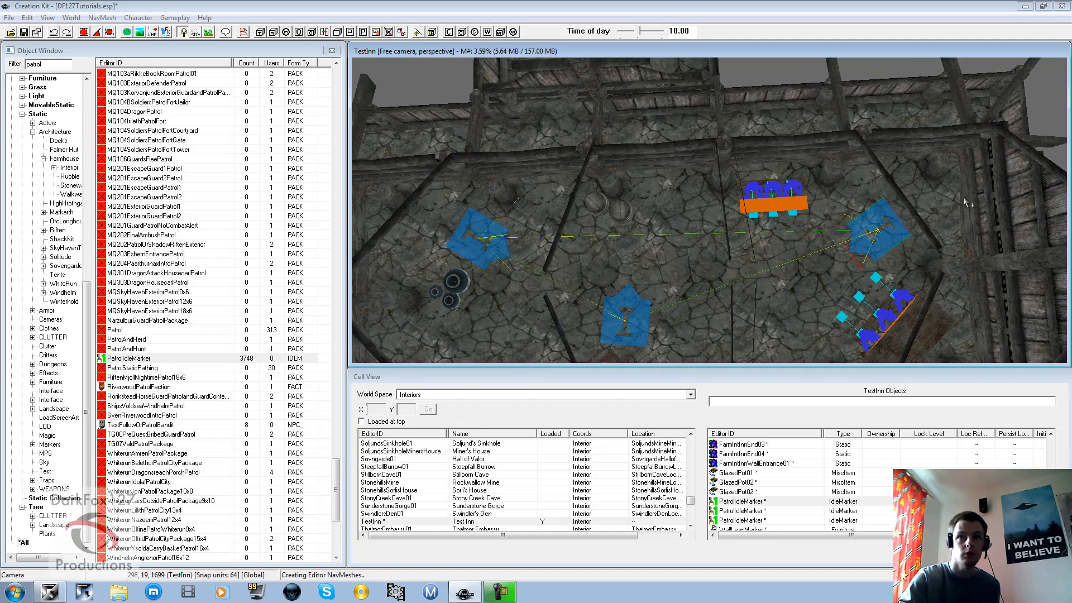
pyautogui.scroll(-6, 610, 257)
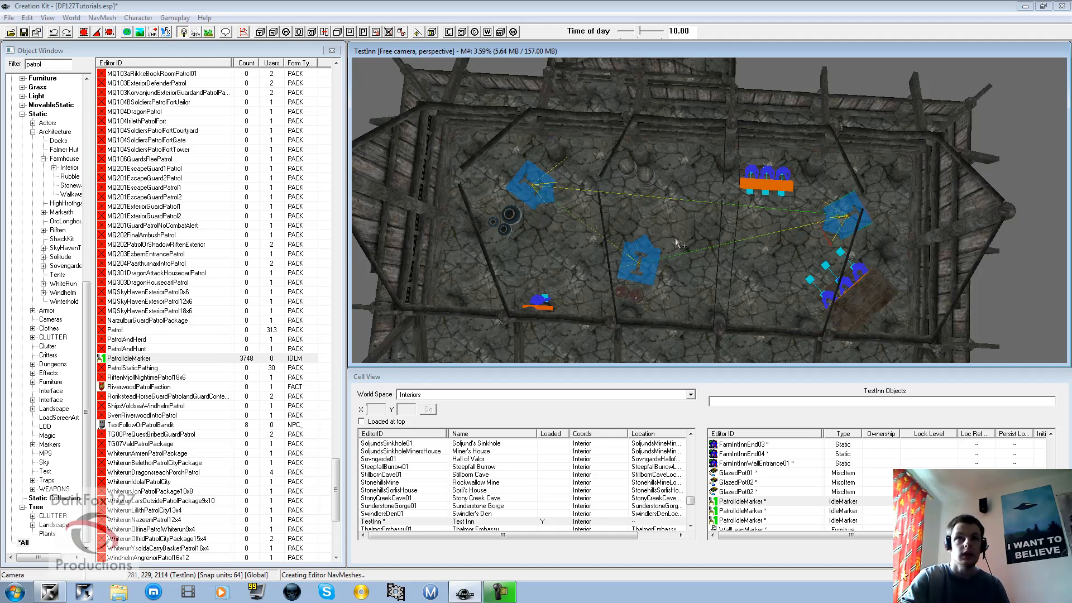
pyautogui.moveTo(676, 230); pyautogui.dragTo(680, 235, button='middle')
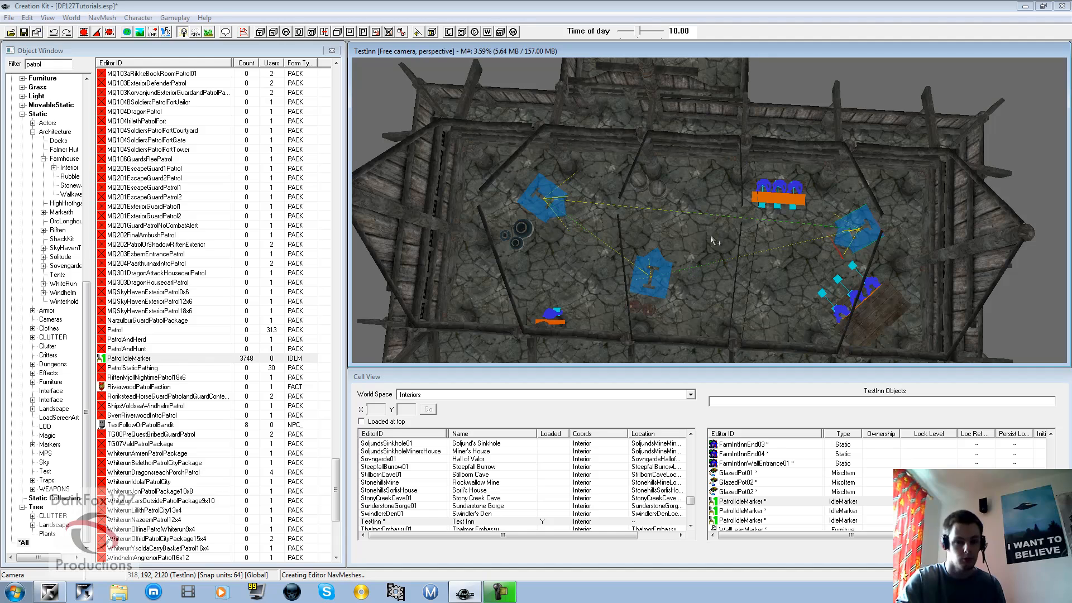
pyautogui.moveTo(710, 235)
pyautogui.mouseDown(button='middle')
pyautogui.moveTo(637, 270)
pyautogui.moveTo(652, 238)
pyautogui.mouseUp(button='middle')
pyautogui.click(651, 272)
pyautogui.scroll(-2, 653, 246)
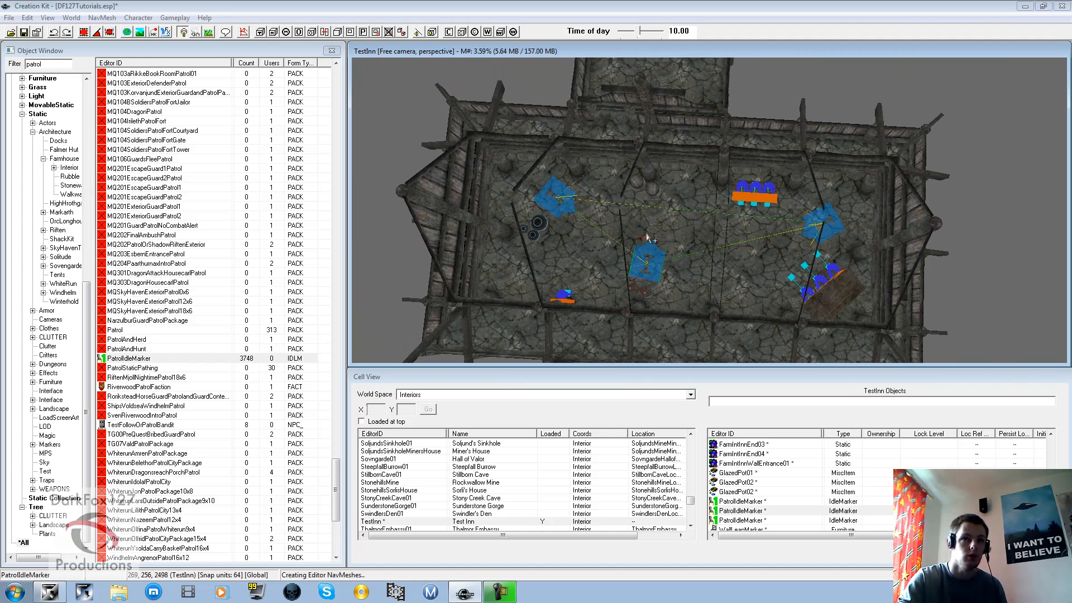
# - Set the ownership NPC of the marker beside the pots to BarneyBlue and accept the change
pyautogui.doubleClick(553, 214)
pyautogui.click(514, 231)
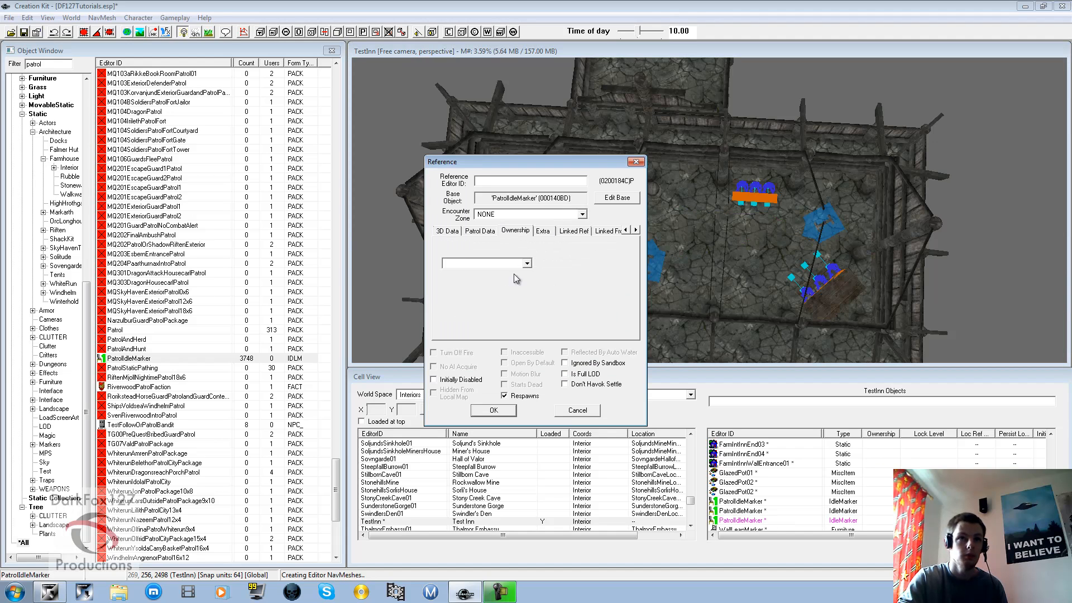
pyautogui.click(502, 265)
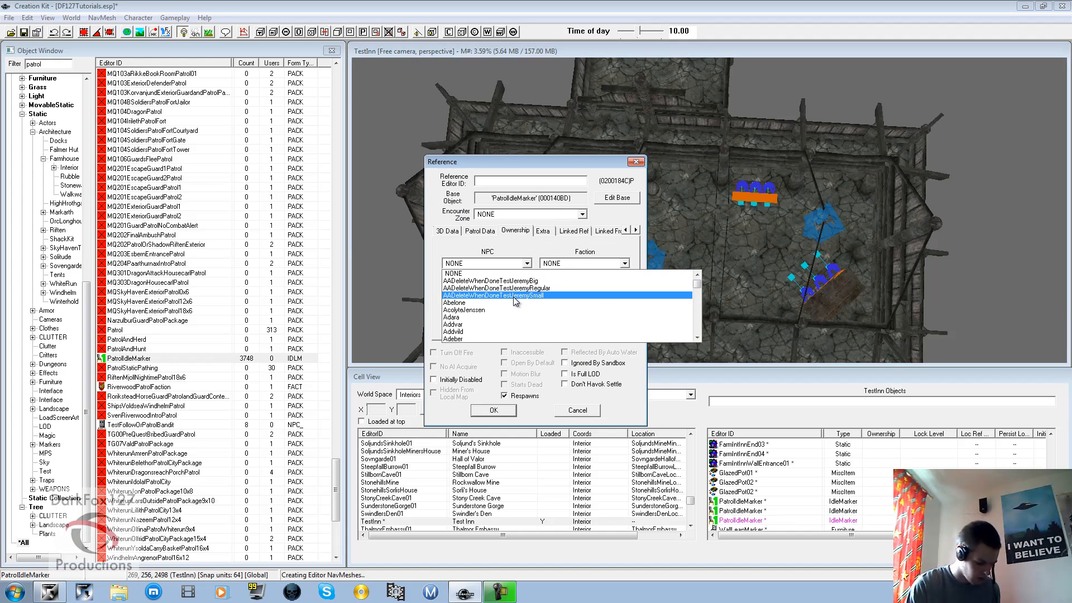
pyautogui.write('barney')
pyautogui.press('Return')
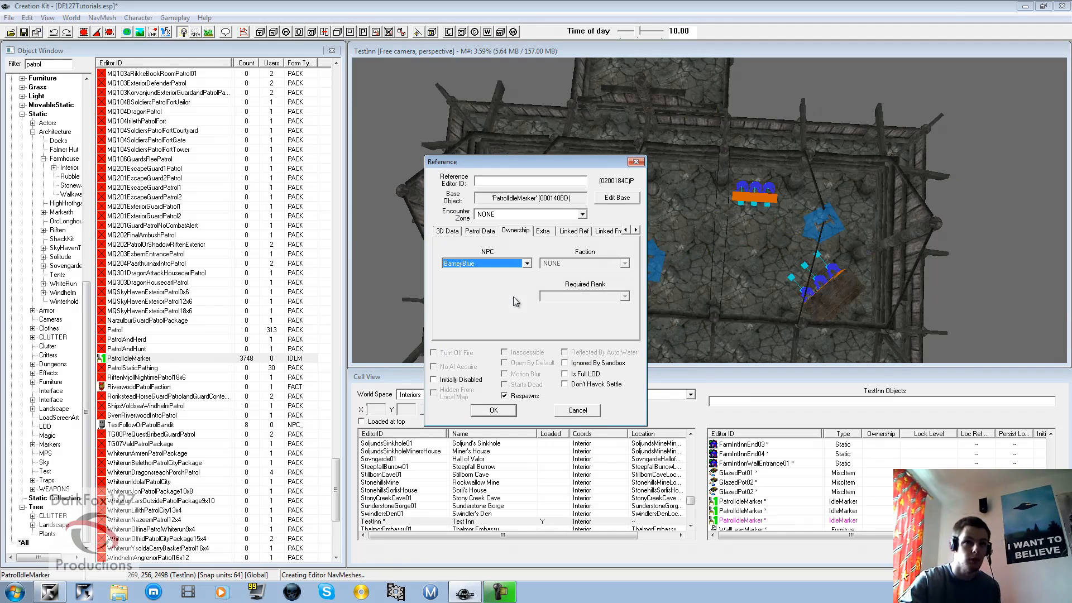
pyautogui.press('Return')
# - Assign BarneyBlue as the owning NPC of the mid-floor marker and accept the change
pyautogui.doubleClick(641, 279)
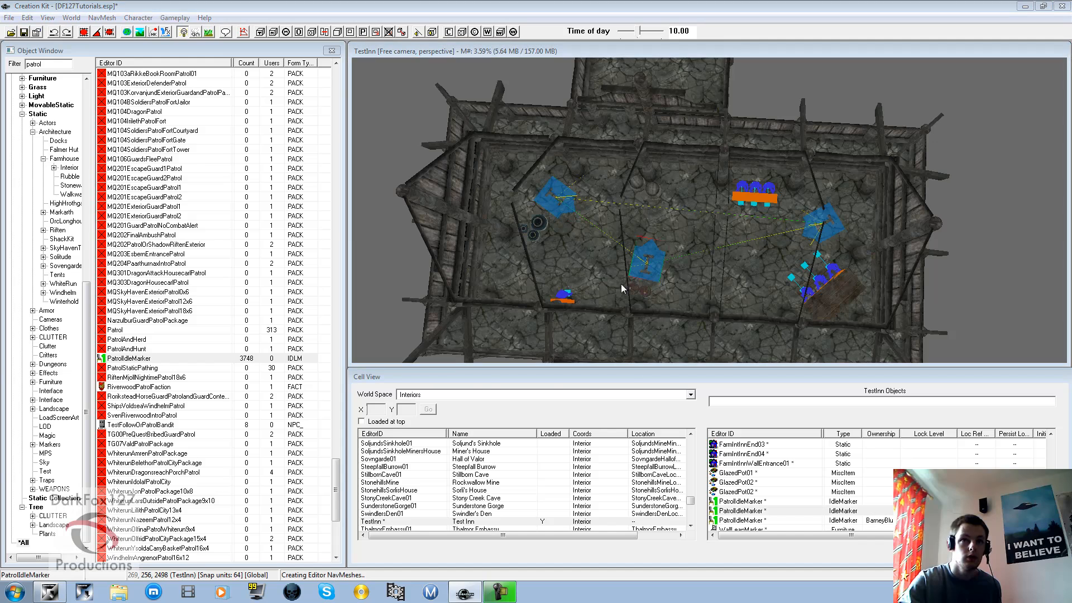
pyautogui.click(498, 263)
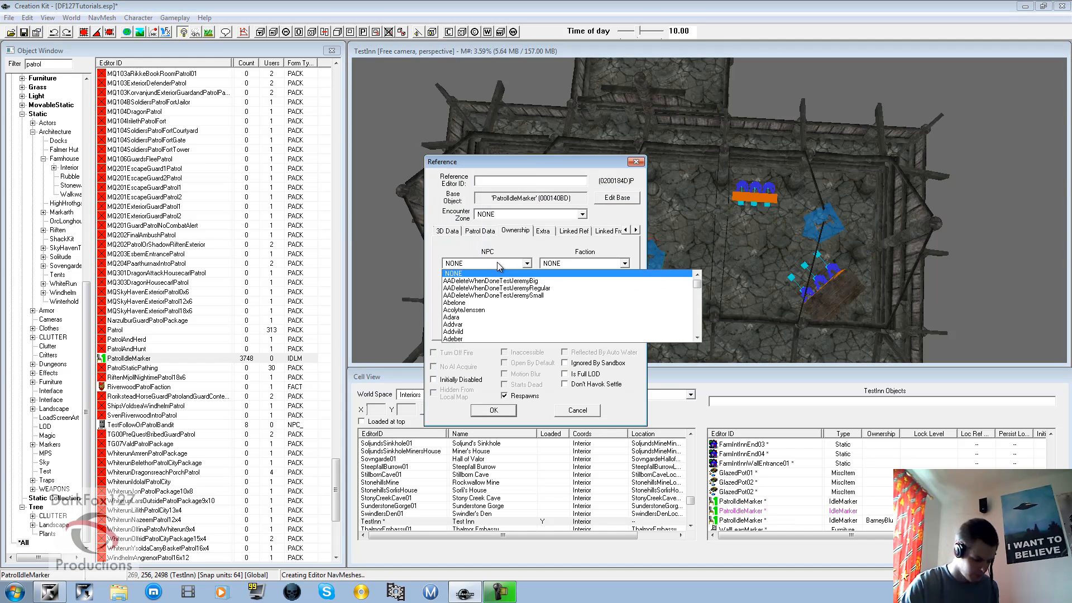
pyautogui.write('barney')
pyautogui.press('Return')
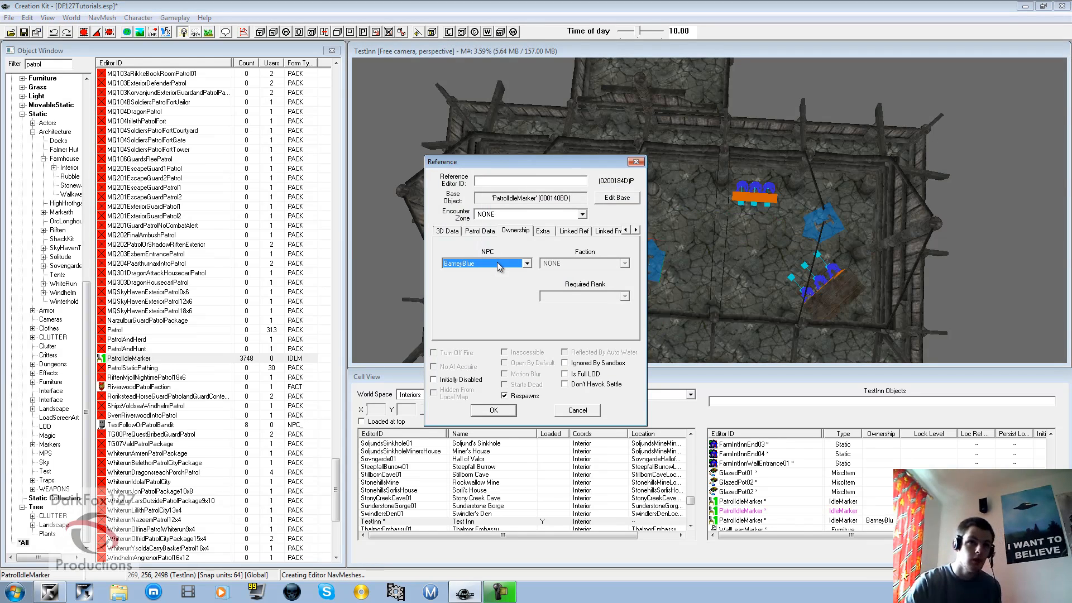
pyautogui.press('Return')
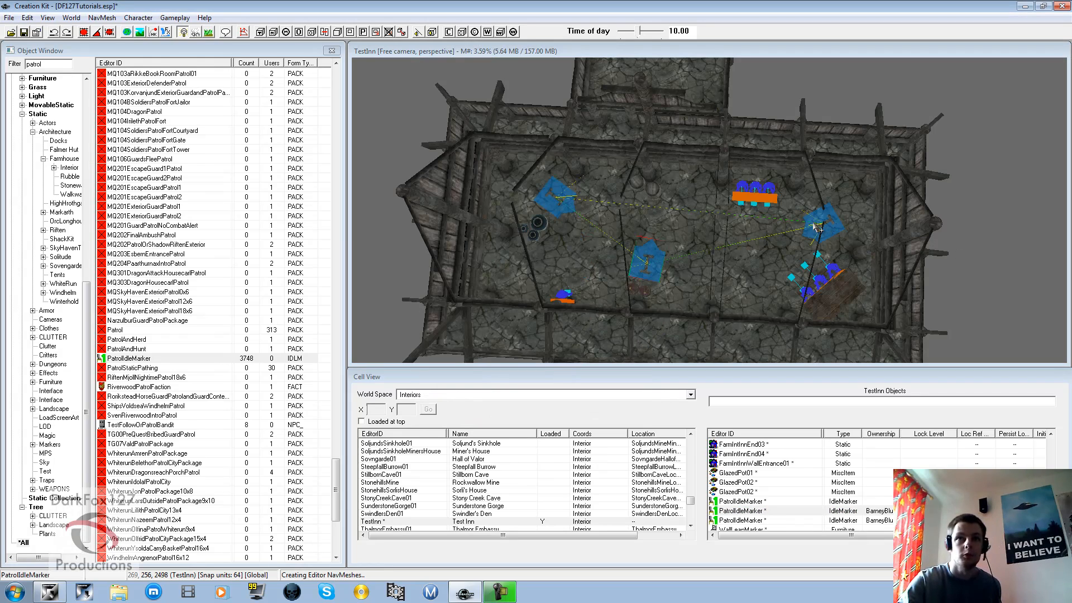
# - Assign BarneyBlue as the owning NPC of the marker at the inn's far end and accept the change
pyautogui.doubleClick(820, 225)
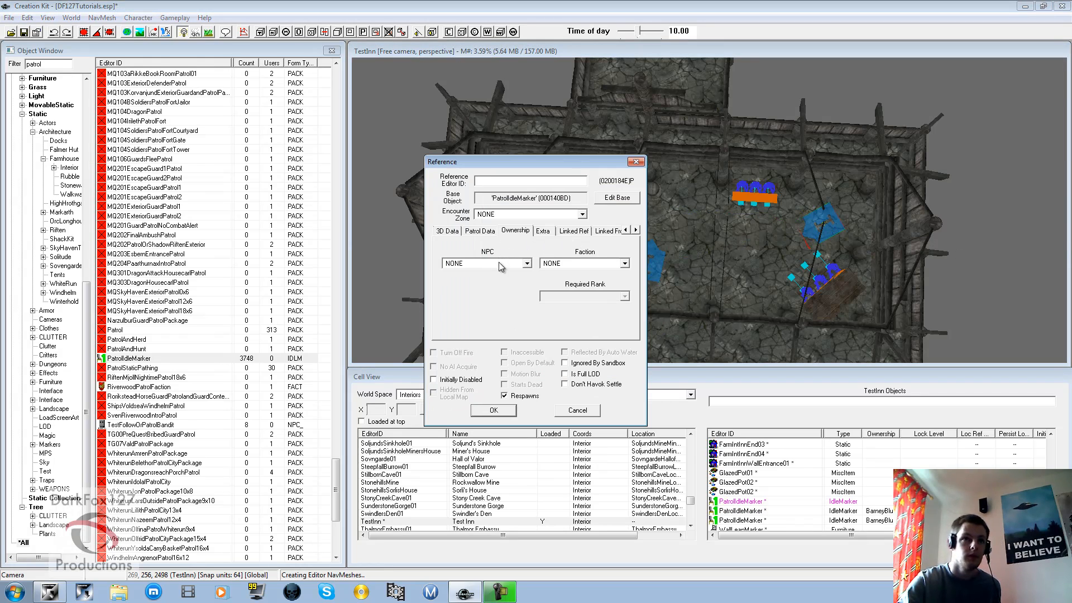
pyautogui.click(504, 263)
pyautogui.write('bar')
pyautogui.press('Return')
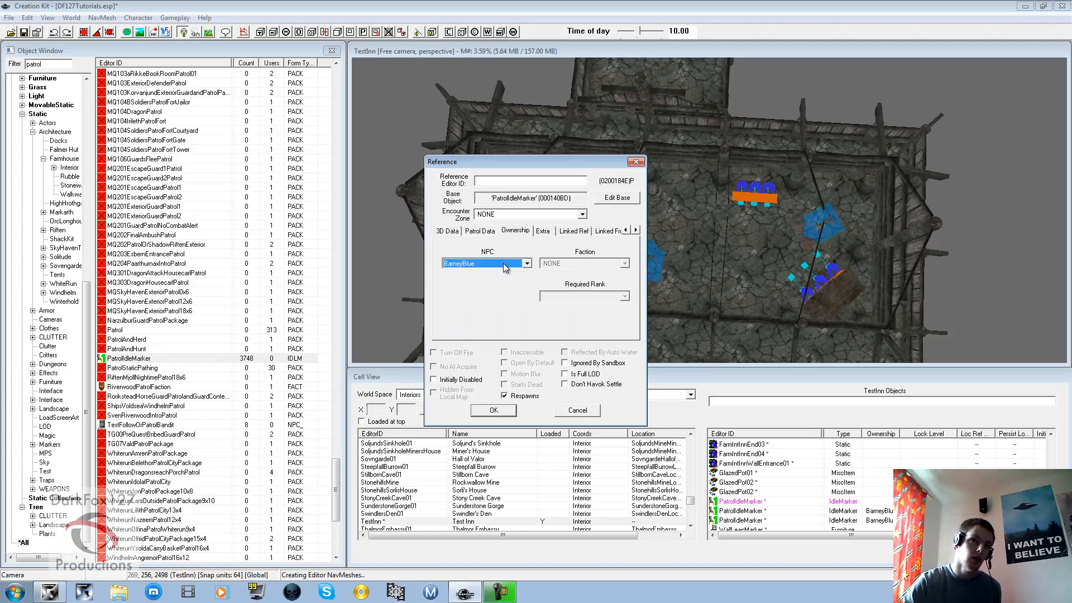
pyautogui.press('Return')
pyautogui.moveTo(674, 288)
pyautogui.mouseDown(button='middle')
pyautogui.moveTo(688, 284)
pyautogui.moveTo(672, 245)
pyautogui.mouseUp(button='middle')
pyautogui.scroll(8, 692, 290)
pyautogui.scroll(4, 672, 249)
pyautogui.scroll(-1, 673, 246)
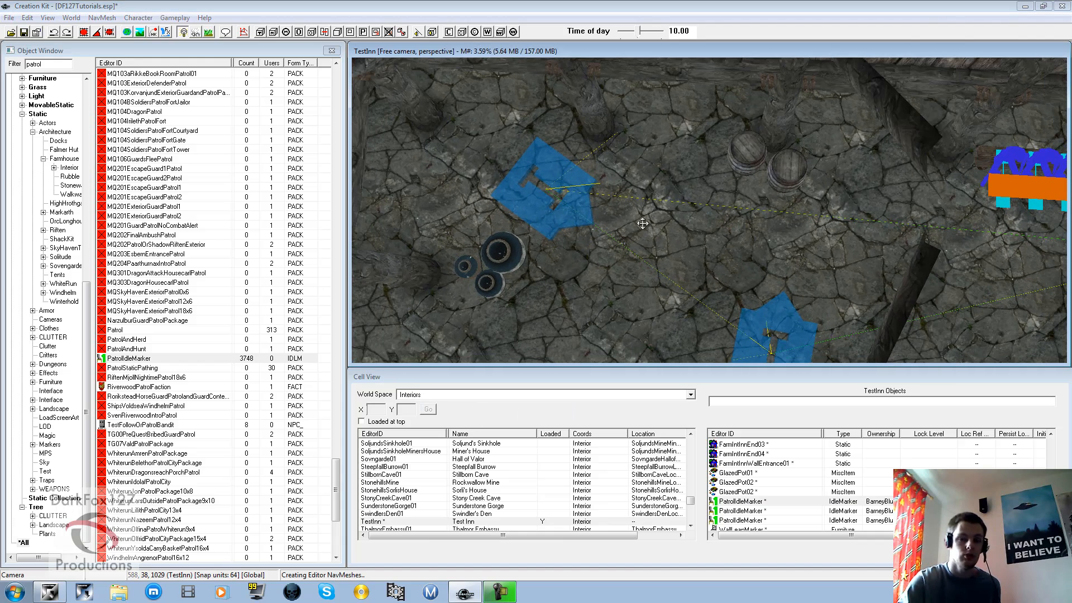
pyautogui.click(532, 198)
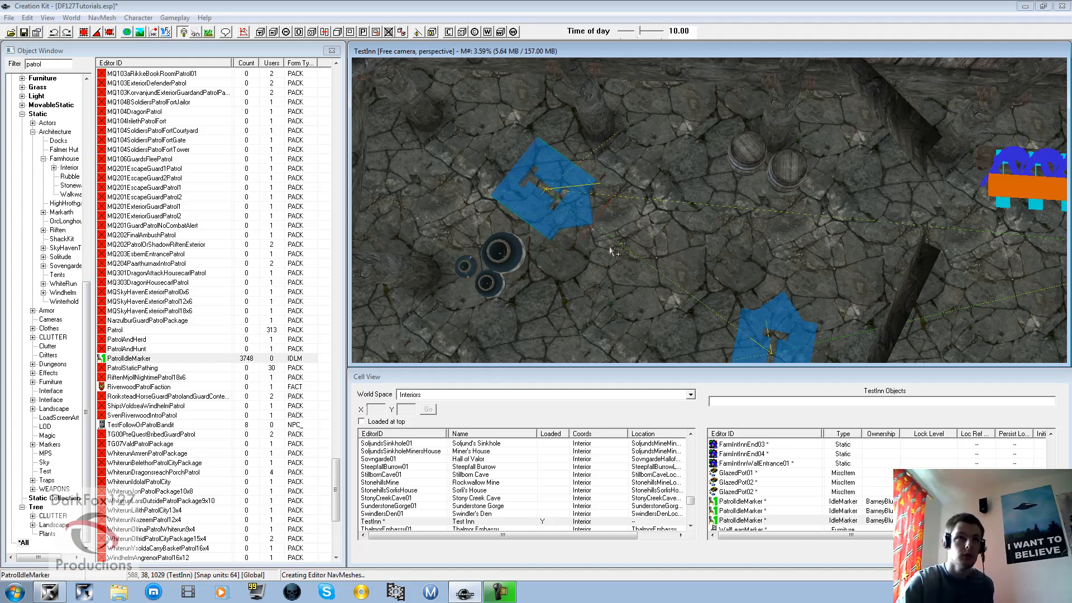
# - Filter the actors by "barney" and open the BarneyBlue actor for editing at its AI packages
pyautogui.scroll(14, 73, 290)
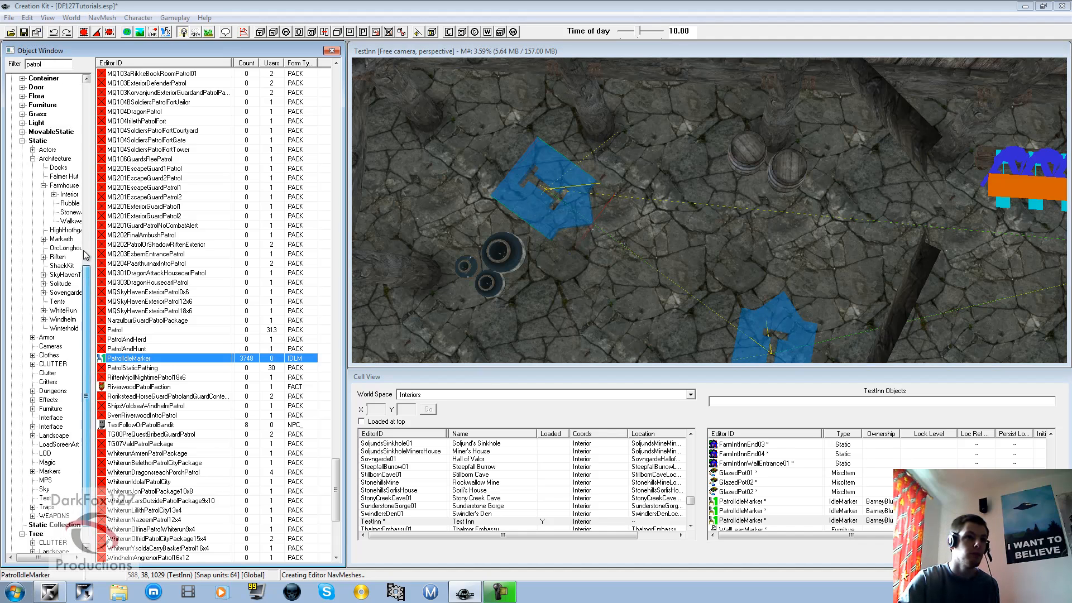
pyautogui.click(45, 96)
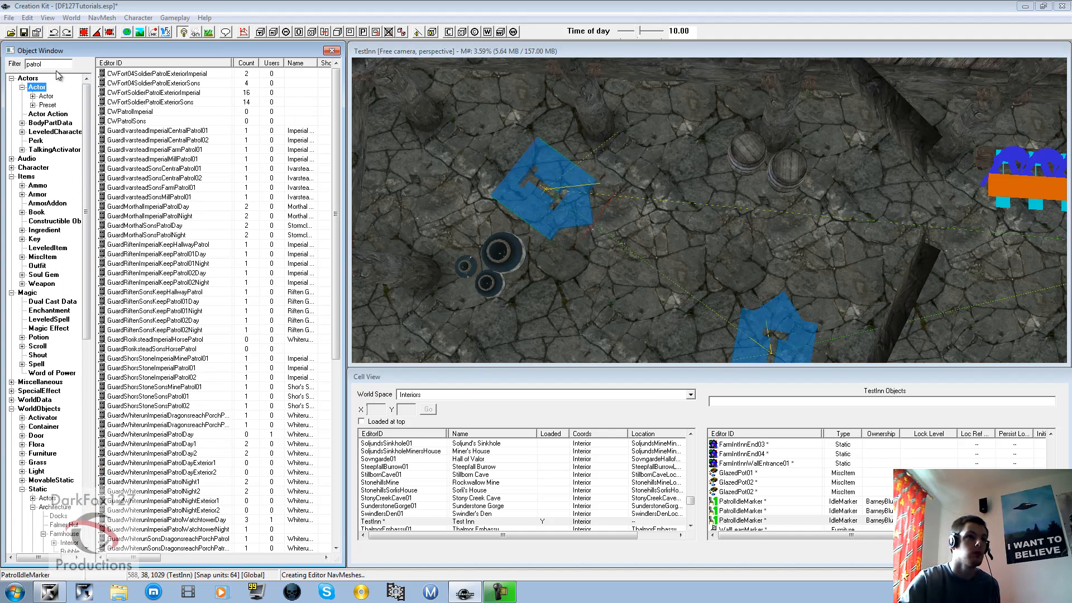
pyautogui.write('barney')
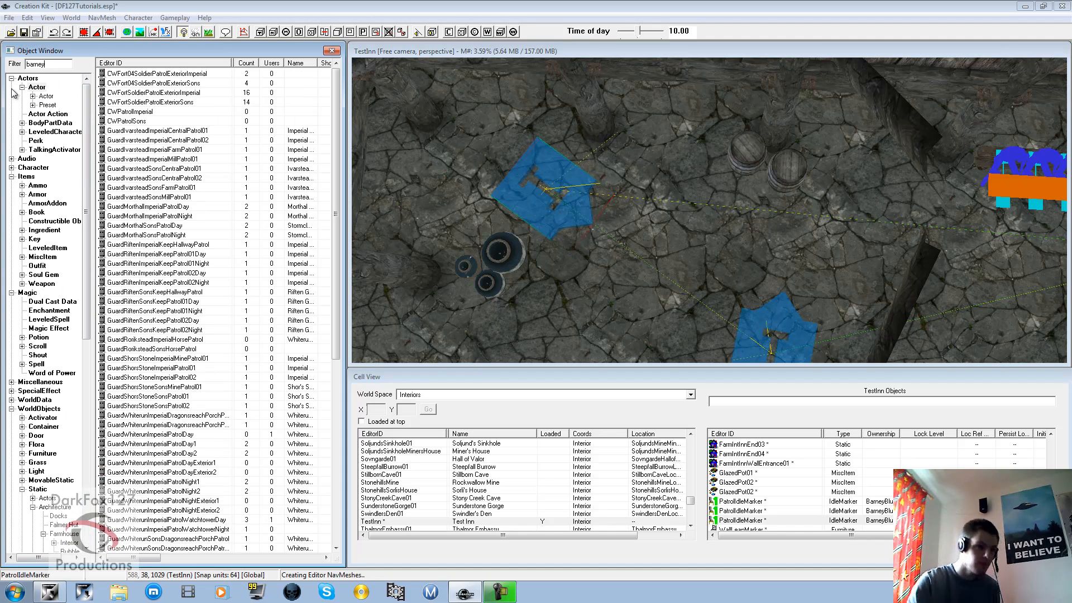
pyautogui.moveTo(136, 74); pyautogui.dragTo(458, 174)
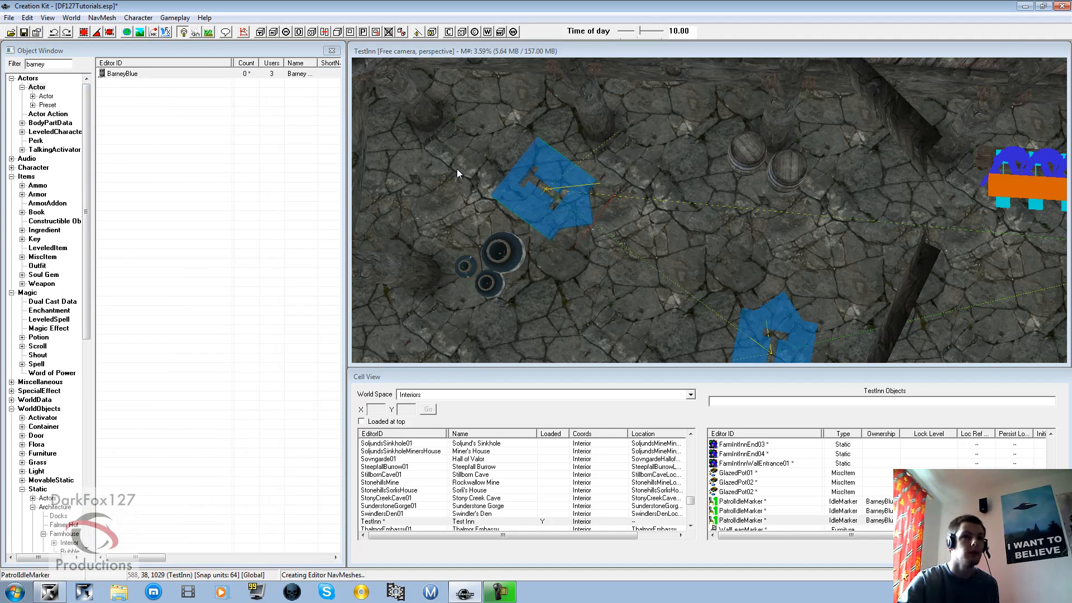
pyautogui.doubleClick(558, 240)
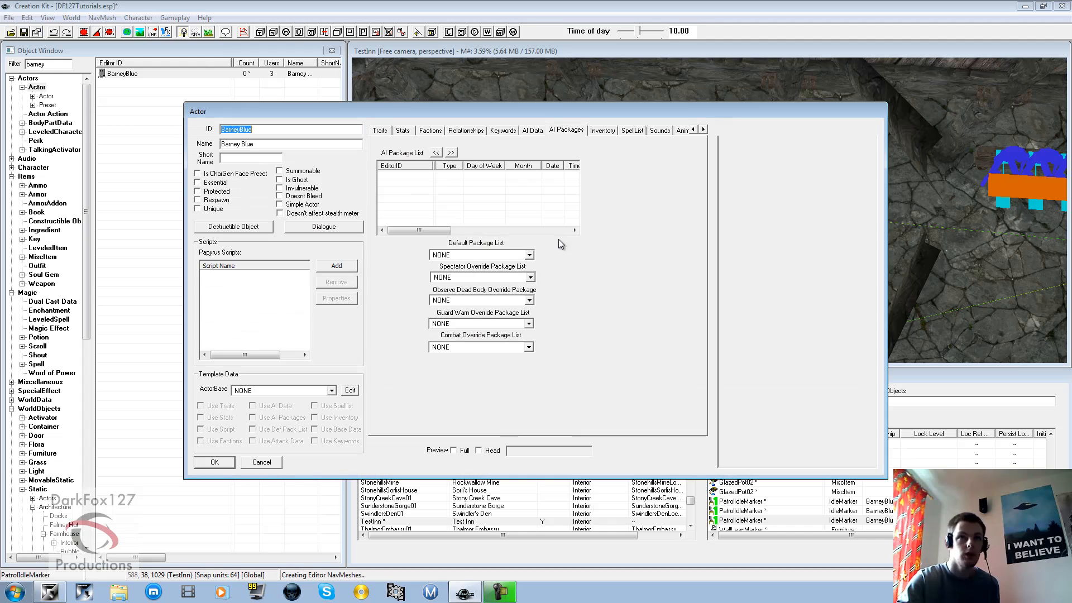
pyautogui.moveTo(474, 113); pyautogui.dragTo(475, 128)
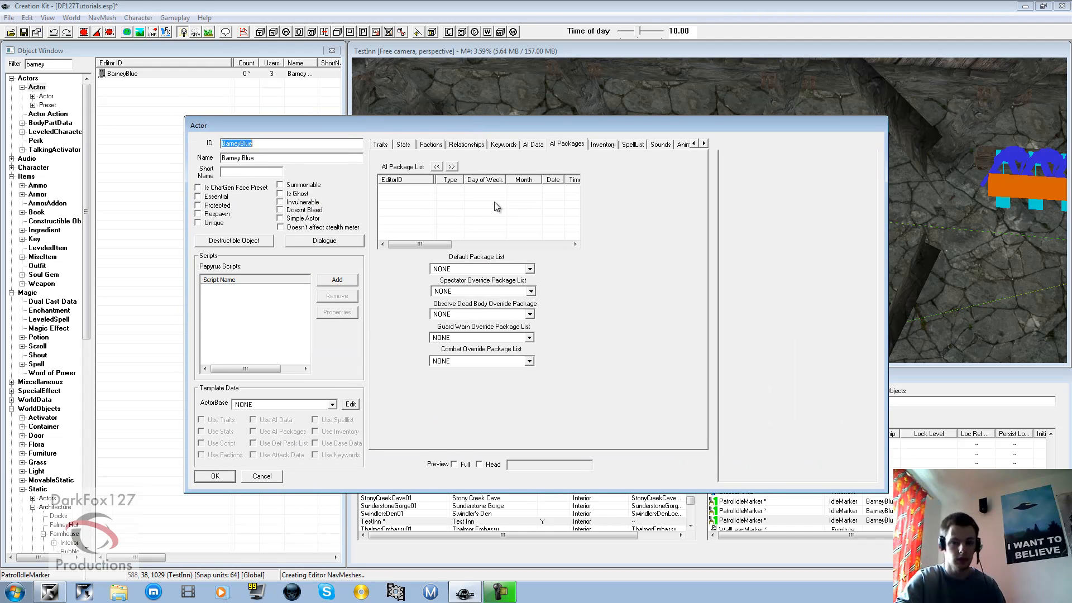
# - Create a new package with the ID BarneyPatrol in BarneyBlue's AI package list
pyautogui.click(485, 213)
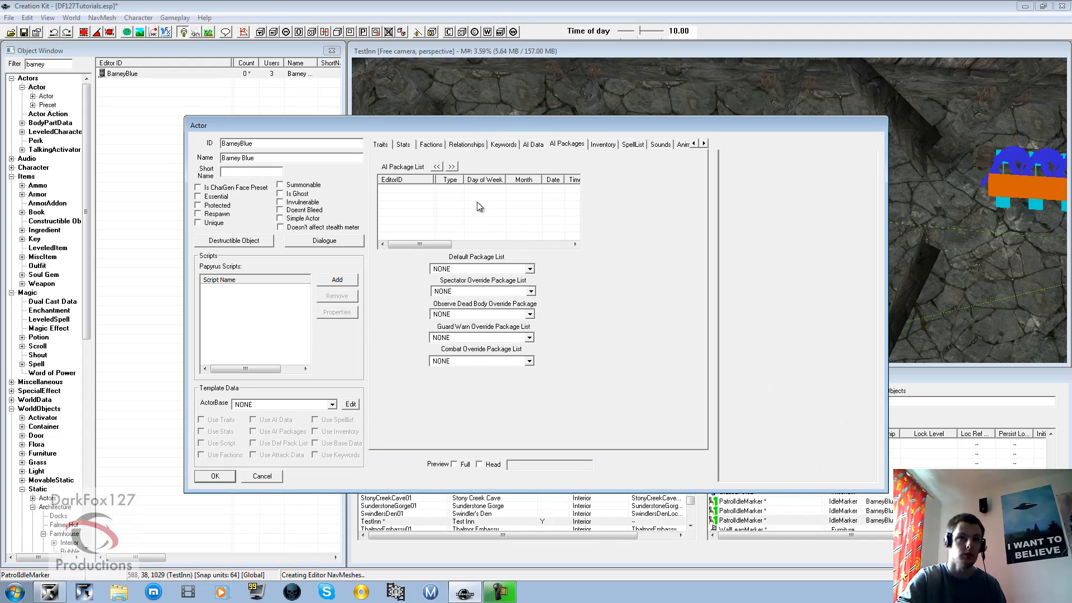
pyautogui.rightClick(471, 206)
pyautogui.click(480, 211)
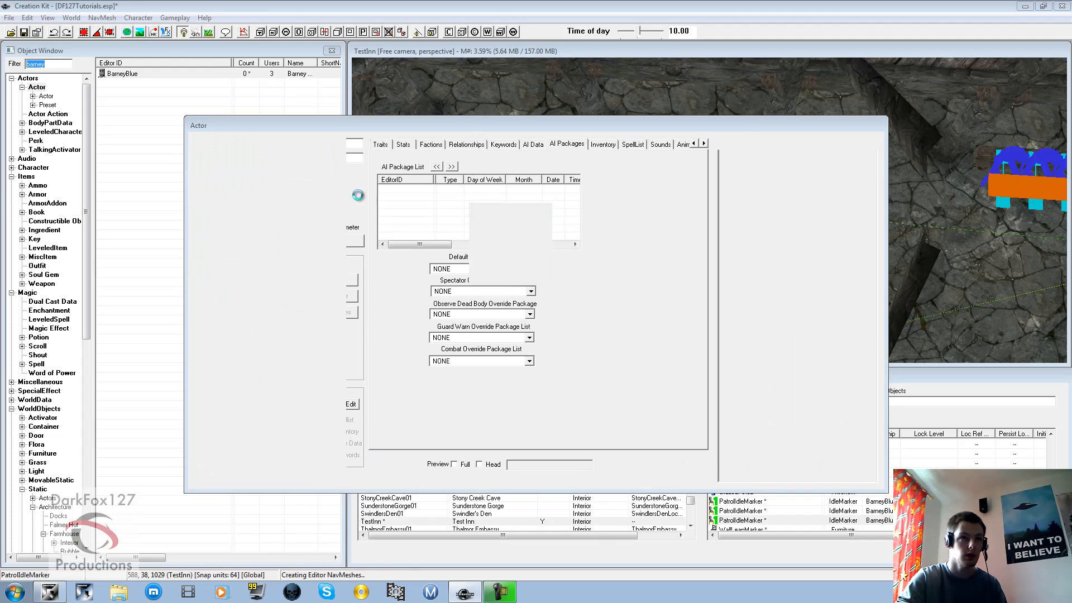
pyautogui.write('Barn')
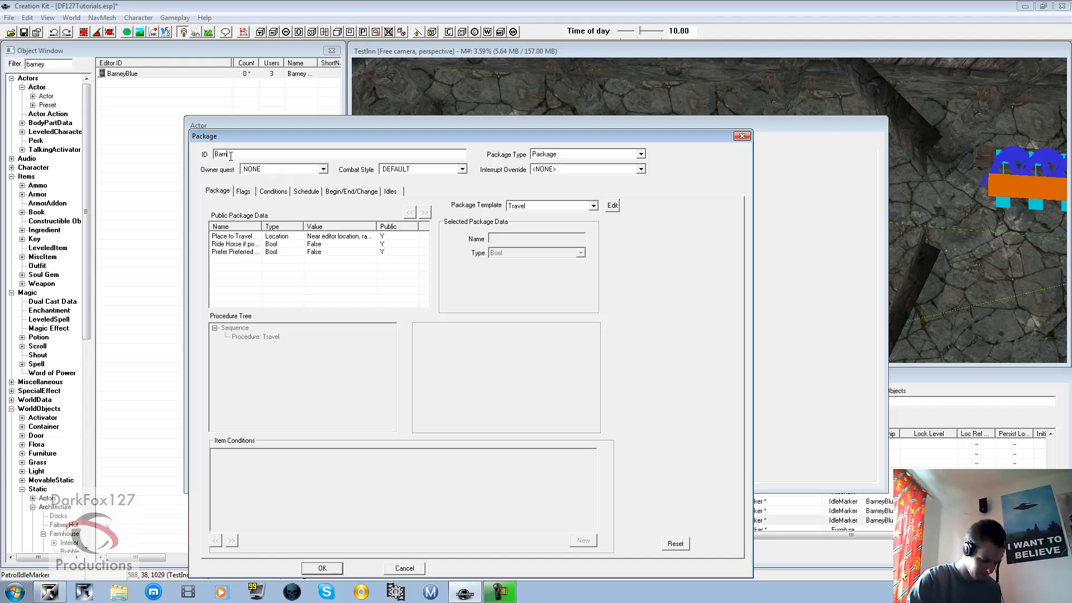
pyautogui.write('eyPatrol')
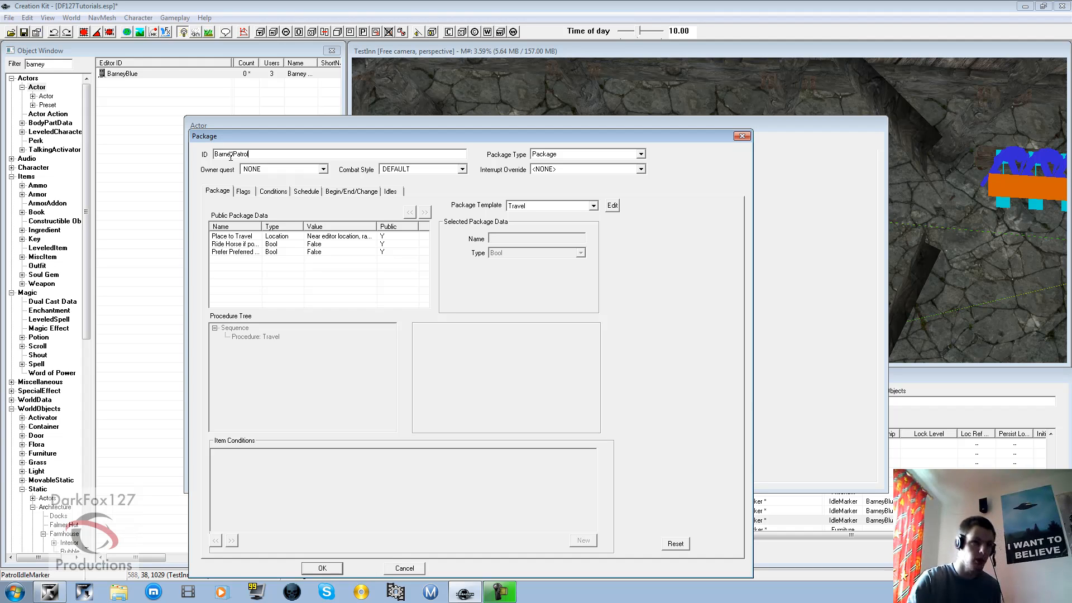
# - Set the package template of BarneyPatrol to Patrol
pyautogui.click(540, 208)
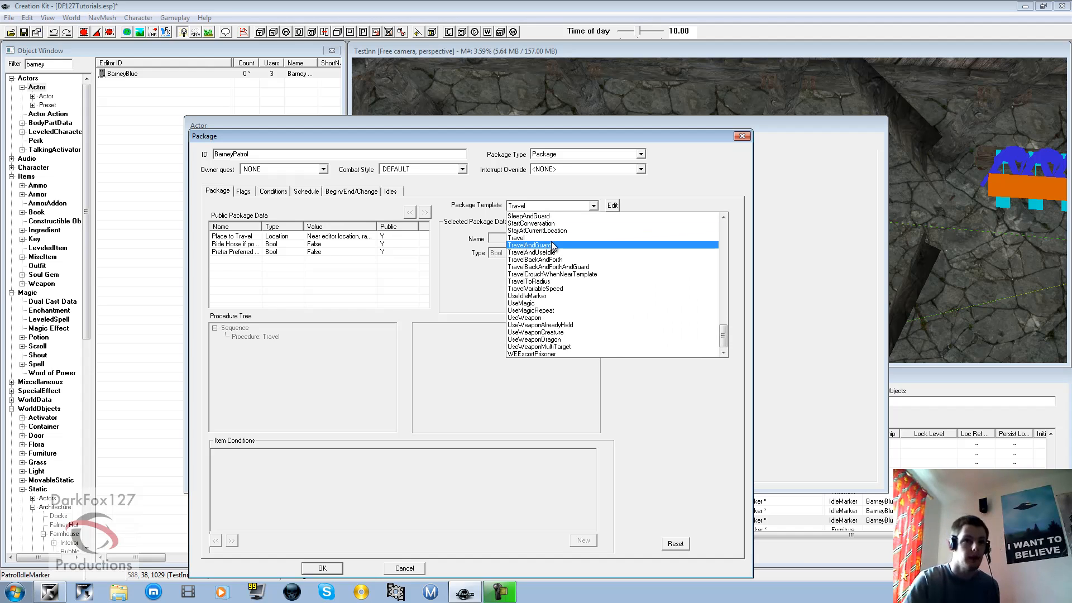
pyautogui.write('p')
pyautogui.press('Return')
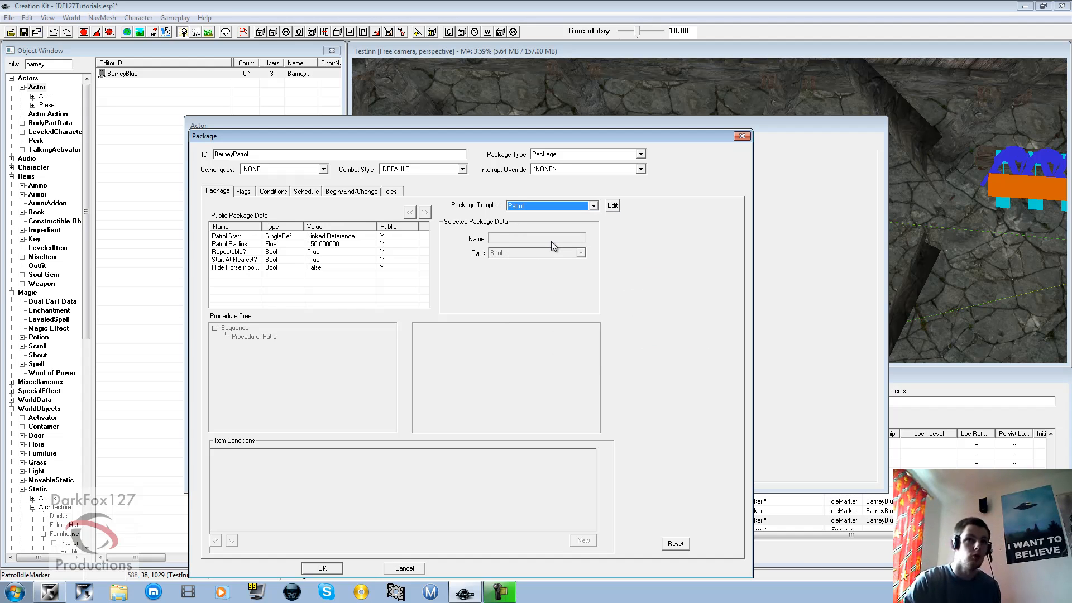
pyautogui.click(549, 207)
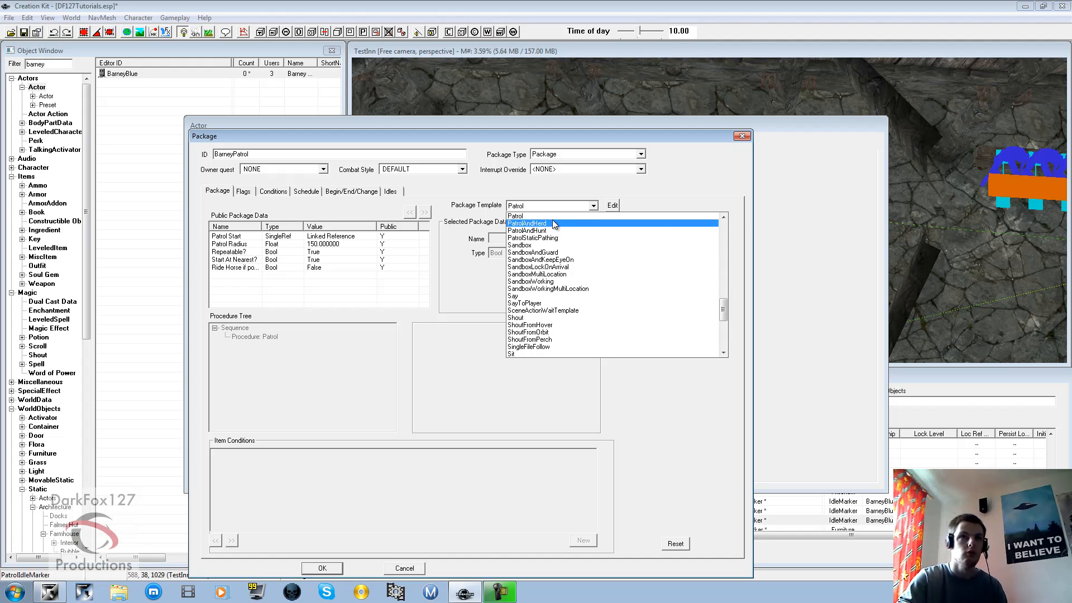
pyautogui.click(553, 219)
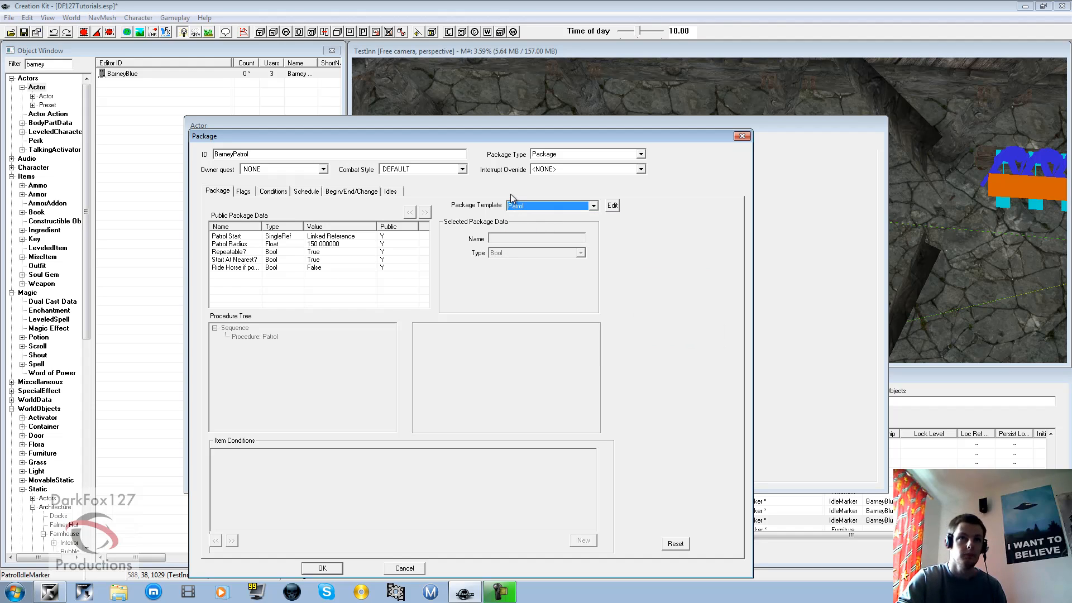
# - Set Patrol Start to a specific reference, picking the TestInn PatrolIdleMarker beside the pots in the render view, and accept the target
pyautogui.click(321, 241)
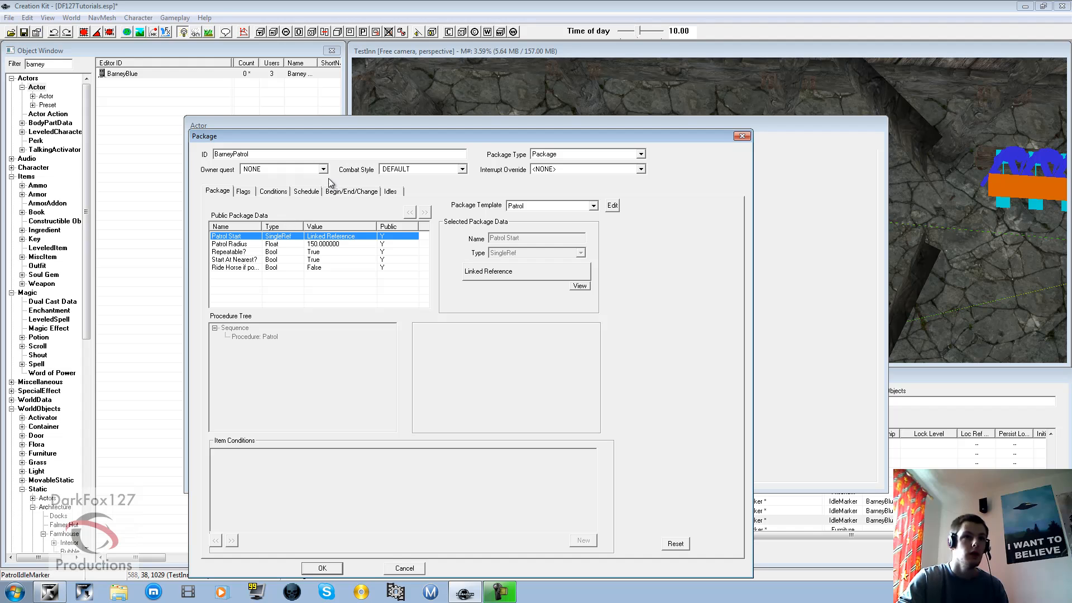
pyautogui.click(306, 156)
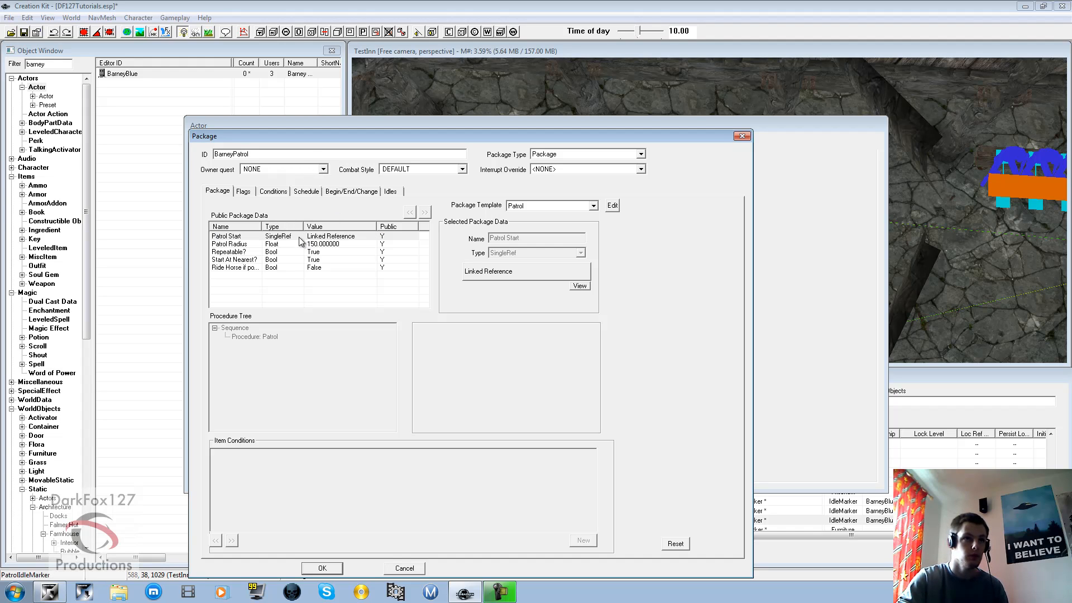
pyautogui.click(289, 237)
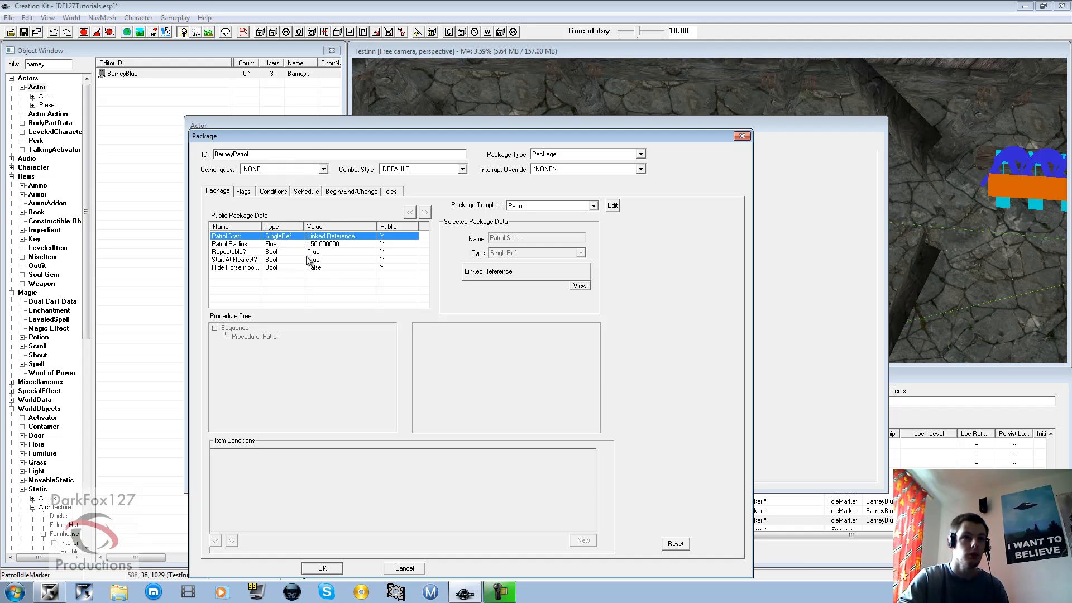
pyautogui.click(476, 274)
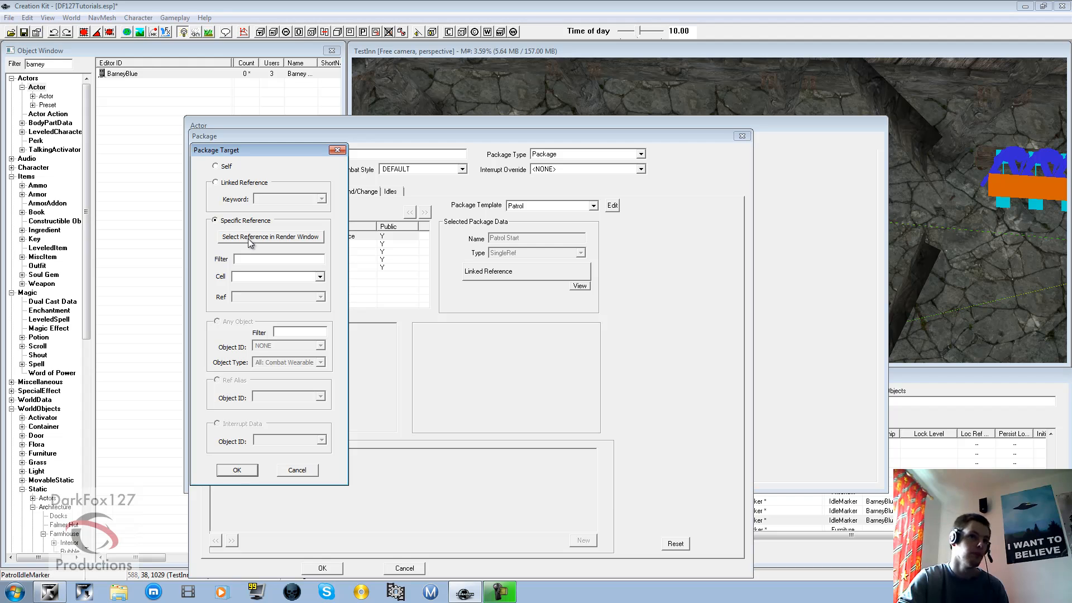
pyautogui.click(249, 237)
pyautogui.doubleClick(510, 206)
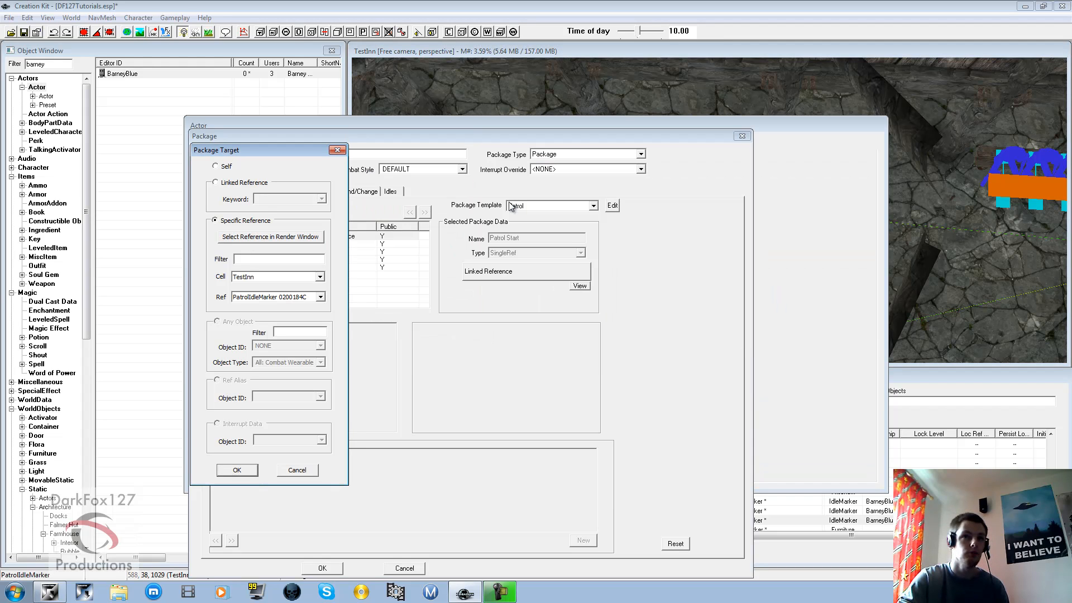
pyautogui.click(237, 470)
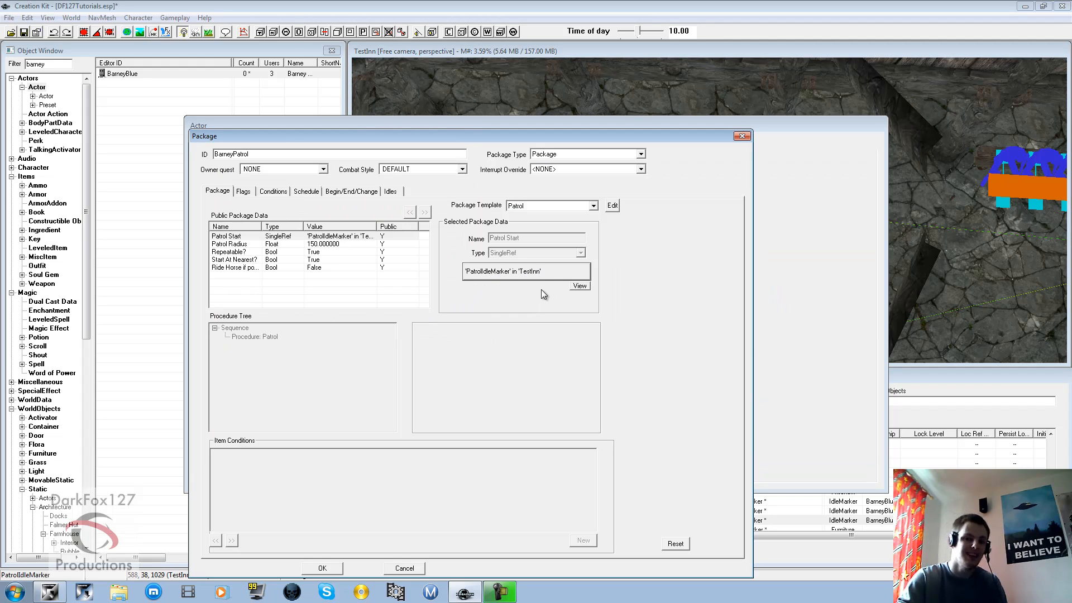
# - Review the BarneyPatrol package's patrol radius, schedule duration and Patrol Start settings
pyautogui.click(324, 246)
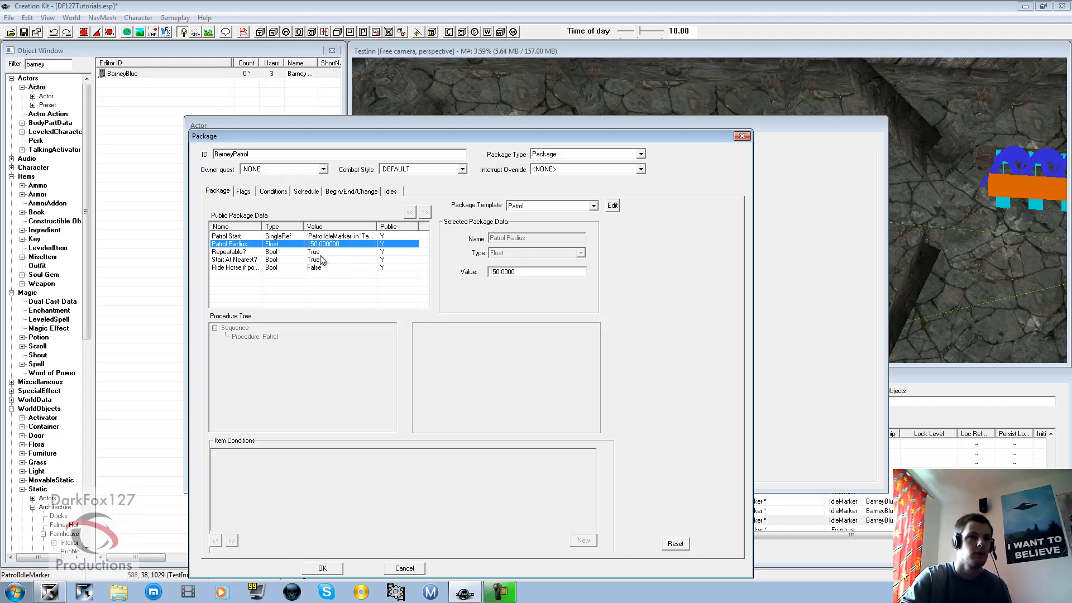
pyautogui.click(309, 240)
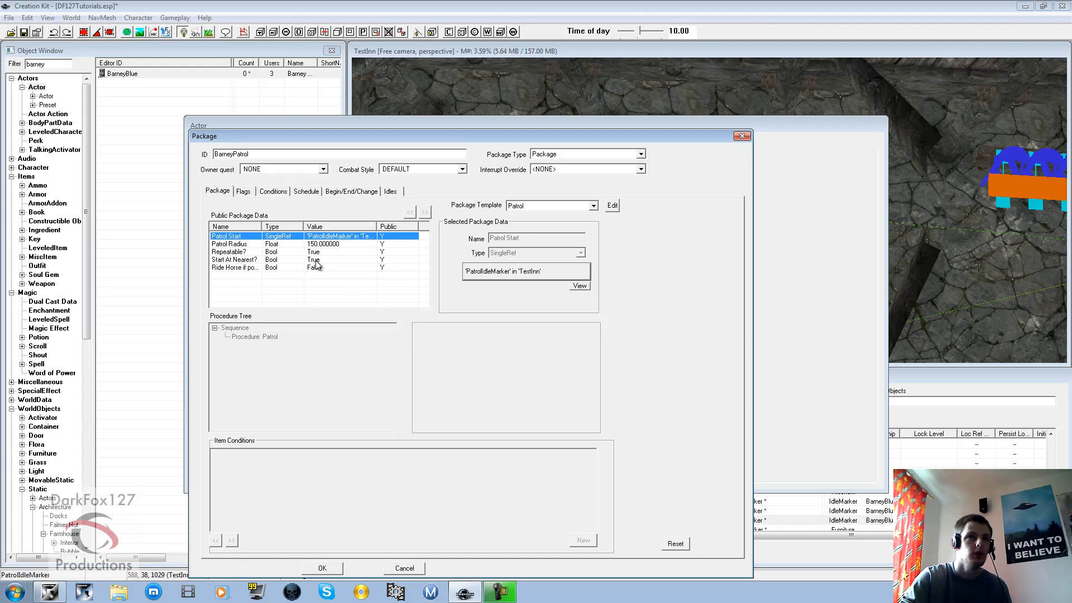
pyautogui.click(305, 192)
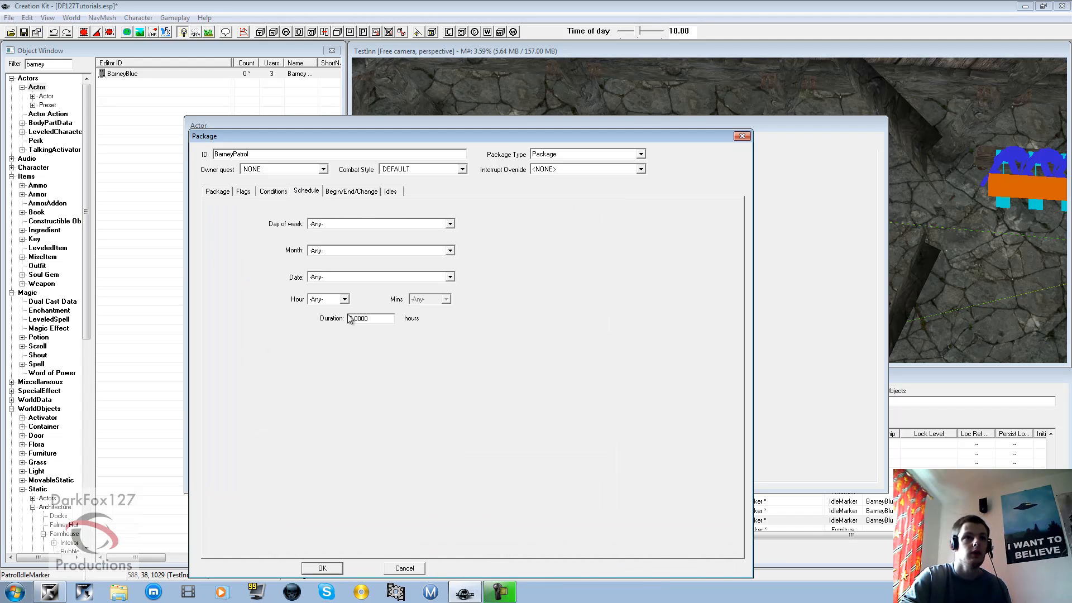
pyautogui.moveTo(385, 322); pyautogui.dragTo(304, 330)
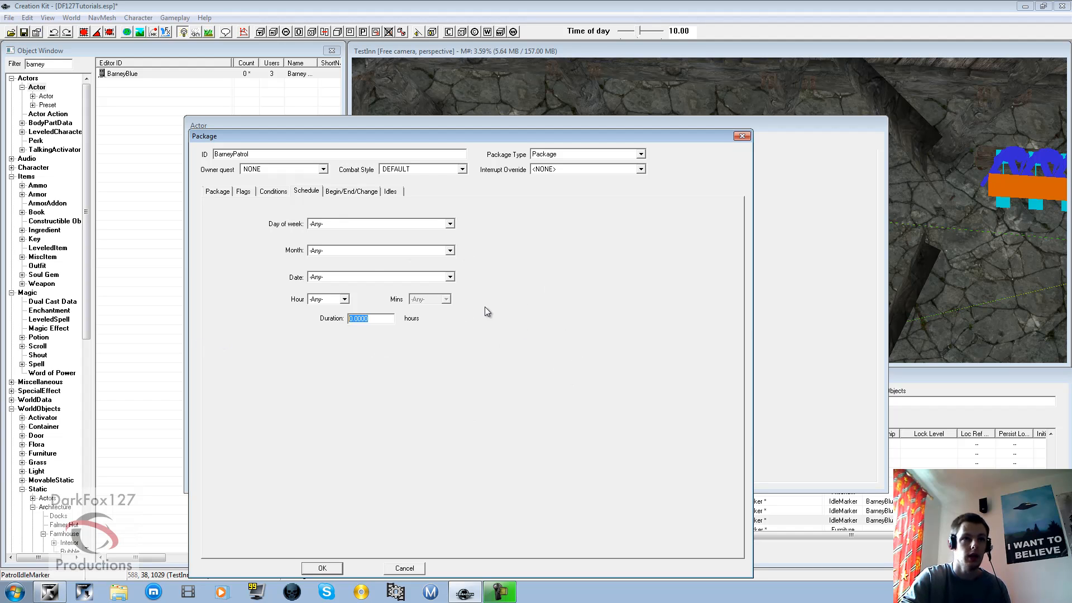
pyautogui.click(218, 193)
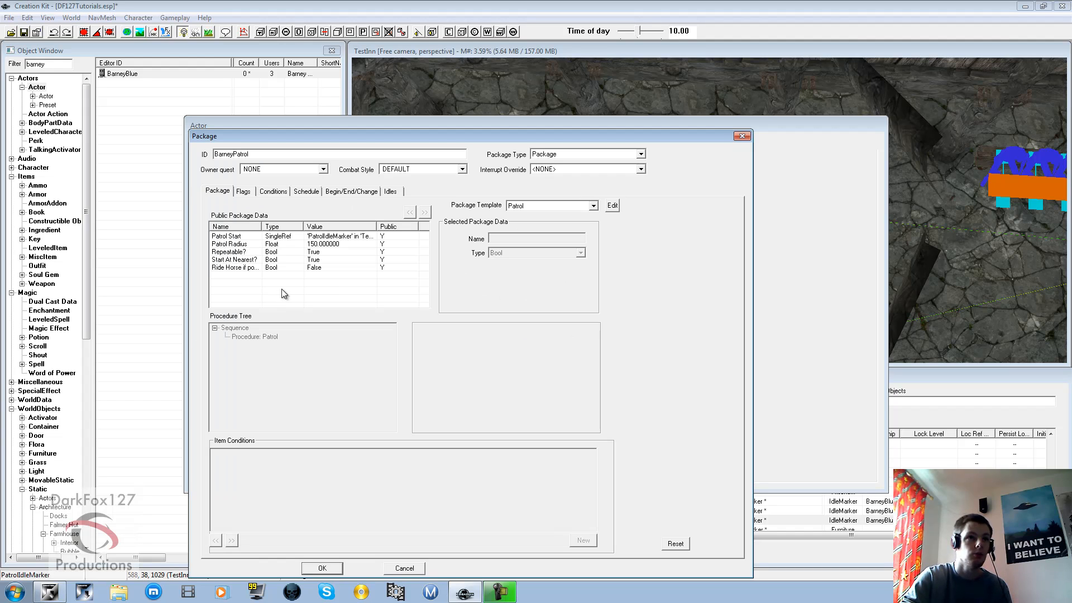
pyautogui.click(298, 245)
pyautogui.click(302, 236)
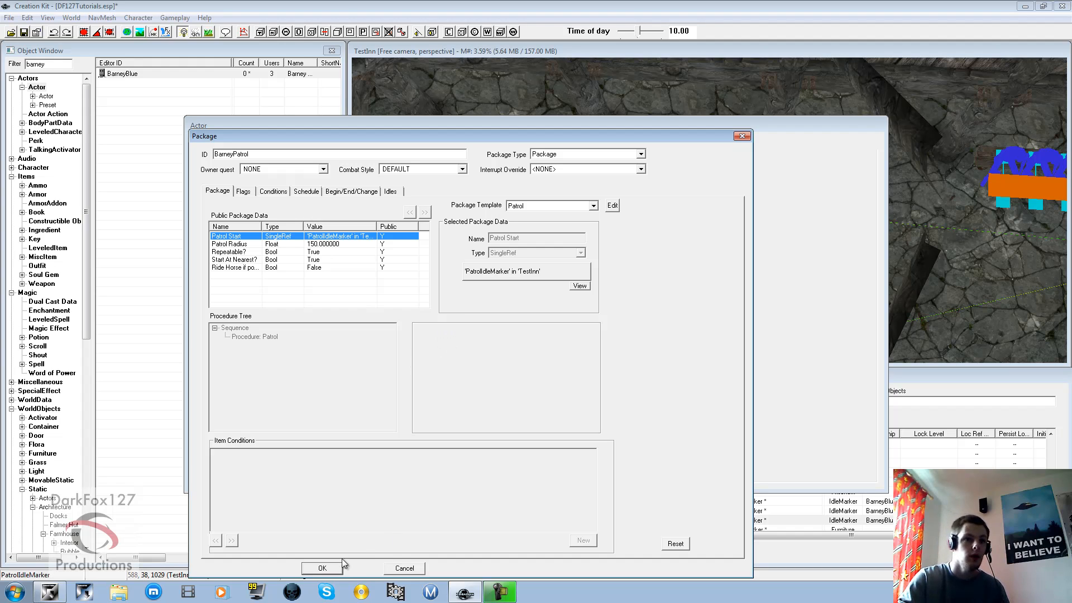
# - Accept the BarneyPatrol package, check BarneyBlue's inventory and confirm the changes to the actor
pyautogui.click(323, 567)
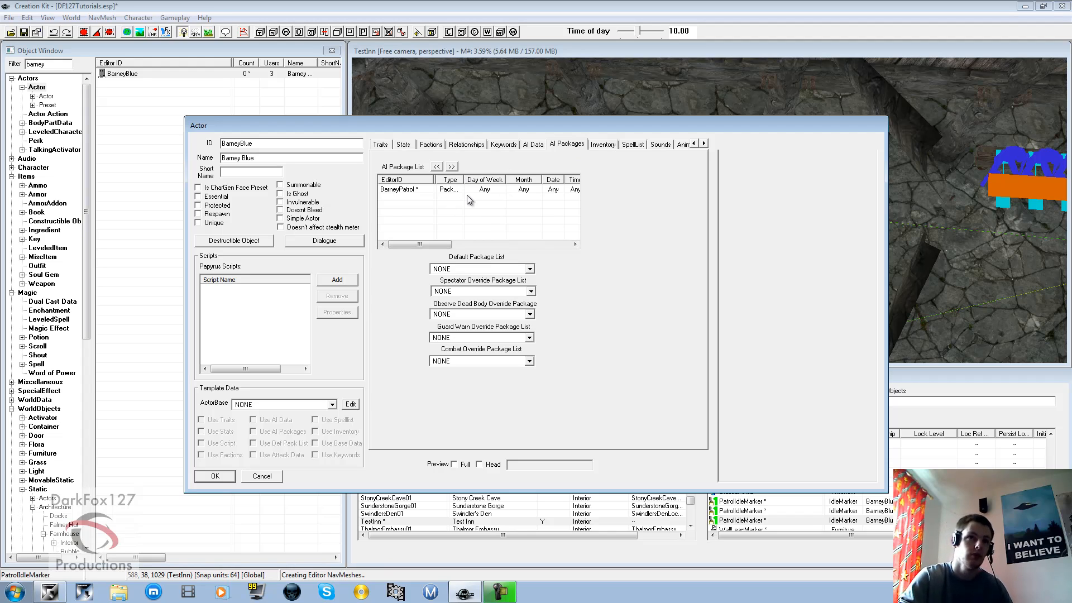
pyautogui.click(602, 148)
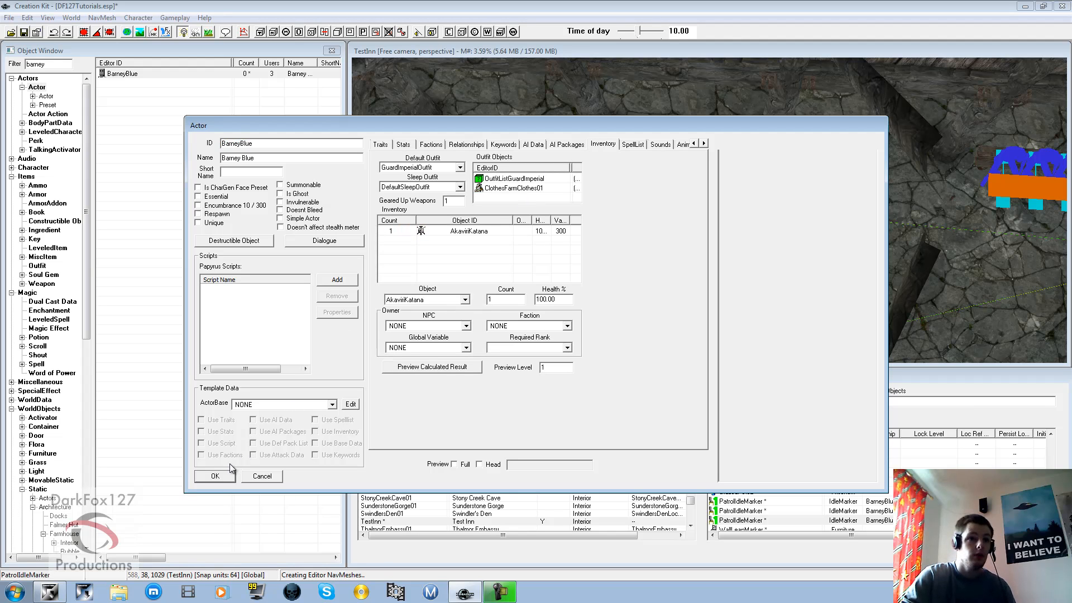
pyautogui.click(222, 478)
# - Place the BarneyBlue actor on the inn floor near the pots, between the patrol idle markers
pyautogui.scroll(-5, 500, 170)
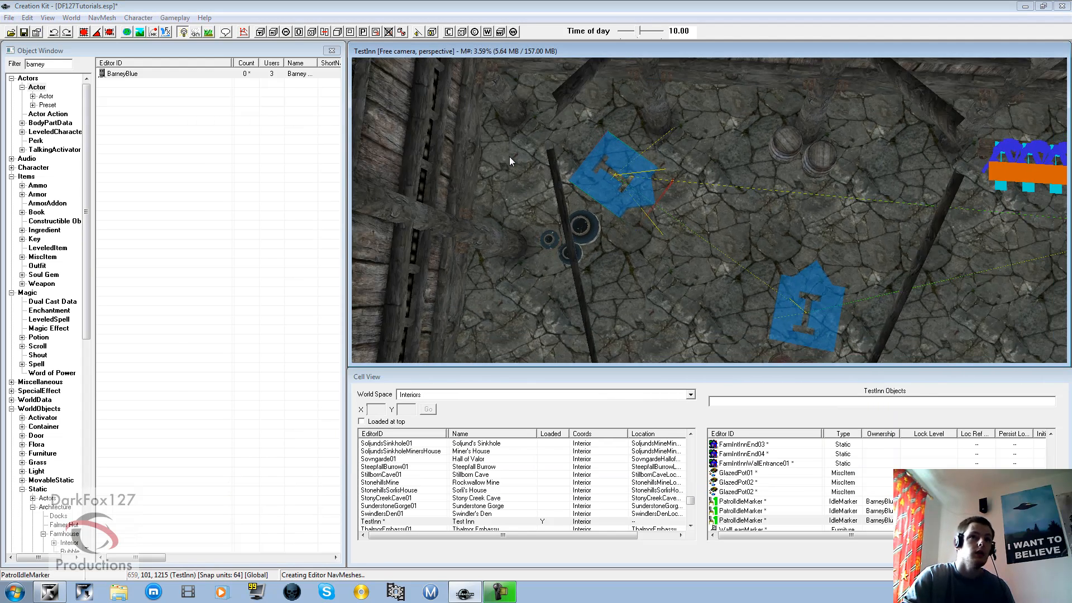
pyautogui.click(133, 75)
pyautogui.moveTo(132, 80); pyautogui.dragTo(531, 221)
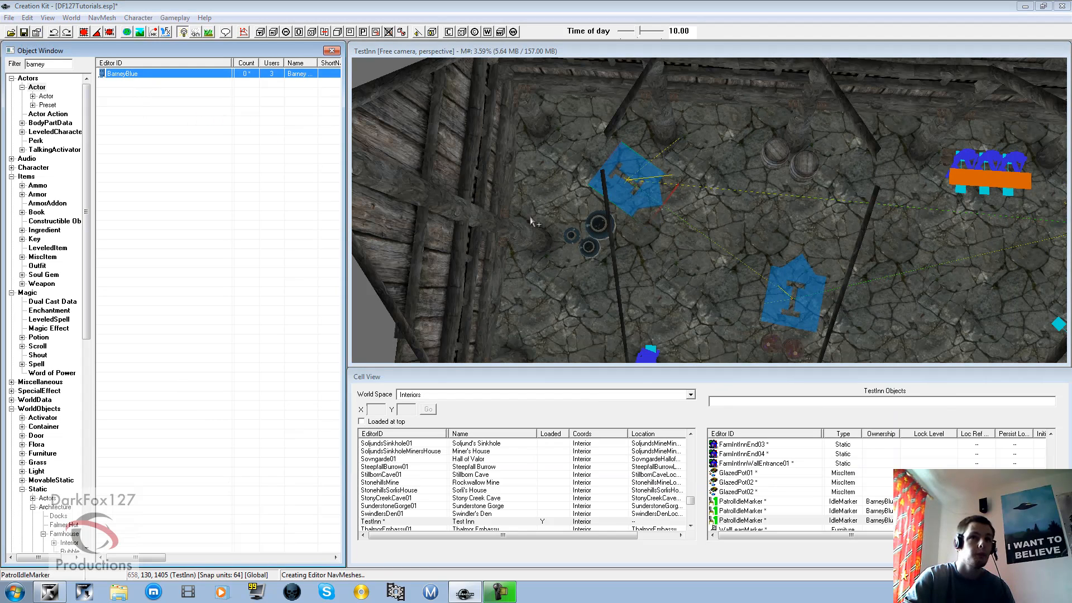
pyautogui.moveTo(704, 249); pyautogui.dragTo(703, 252)
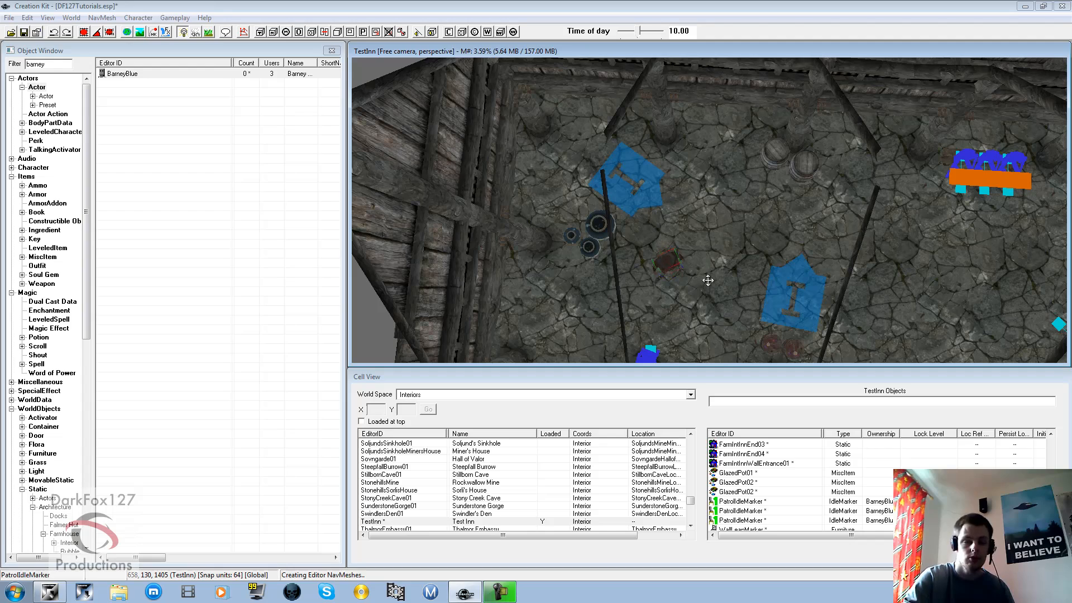
pyautogui.keyDown('shift'); pyautogui.moveTo(669, 260); pyautogui.dragTo(638, 190, button='middle'); pyautogui.keyUp('shift')
pyautogui.scroll(3, 665, 213)
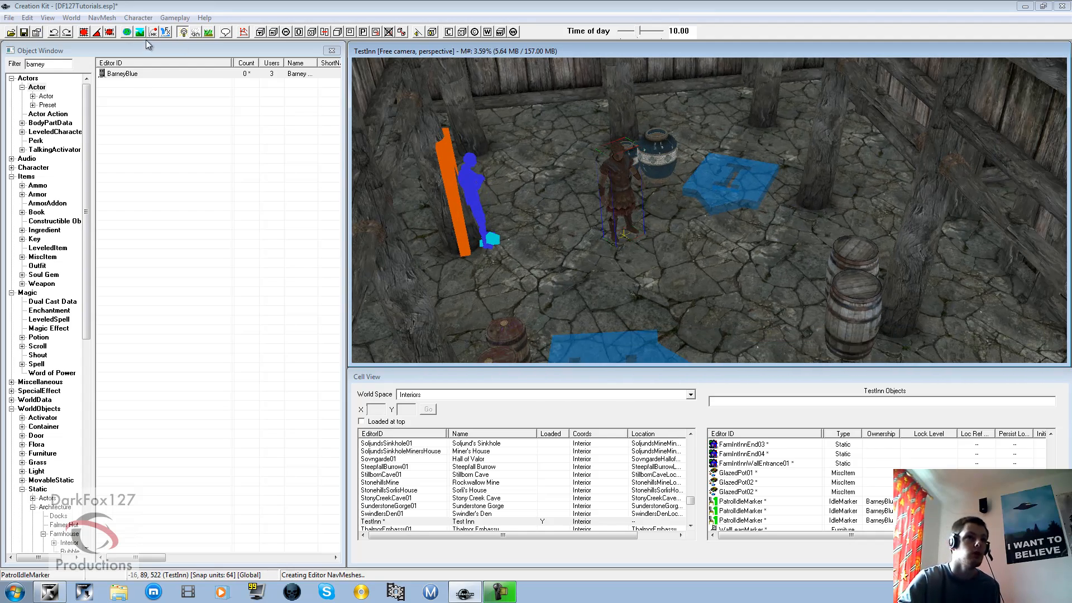
# - Enter navmesh editing in the TestInn cell and examine the triangles around the PatrolIdleMarkers, barrels and pillars
pyautogui.click(243, 33)
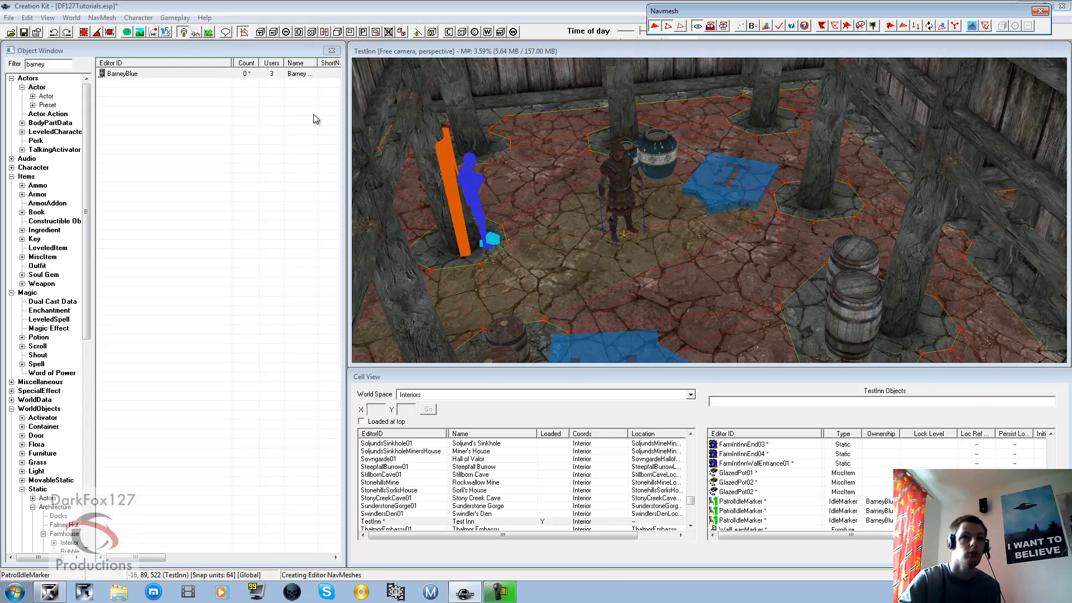
pyautogui.moveTo(761, 303); pyautogui.dragTo(657, 245, button='middle')
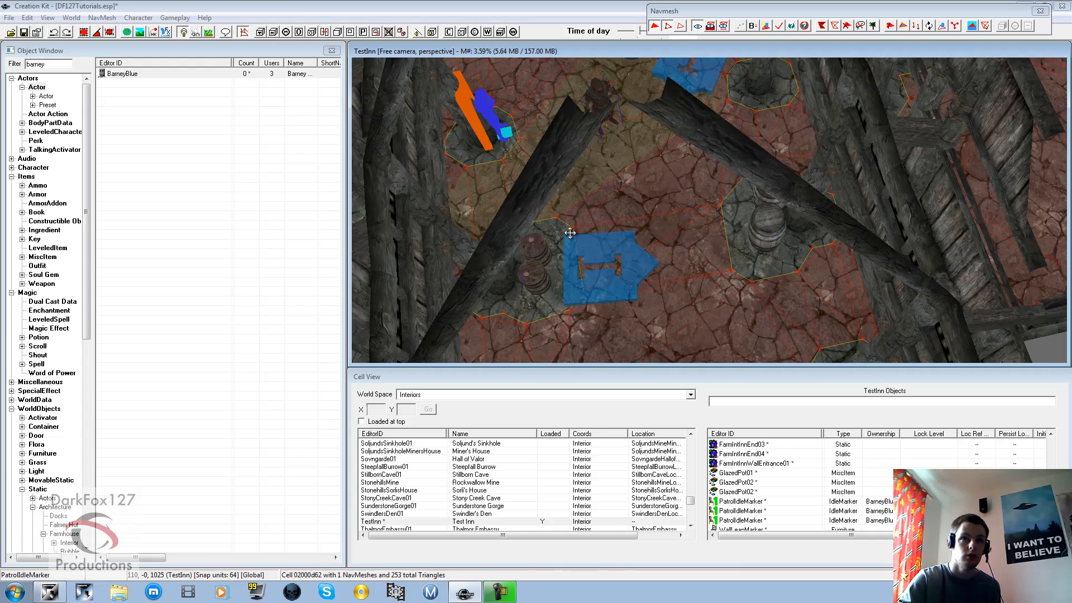
pyautogui.click(593, 233)
pyautogui.moveTo(592, 232); pyautogui.dragTo(585, 234)
pyautogui.click(583, 311)
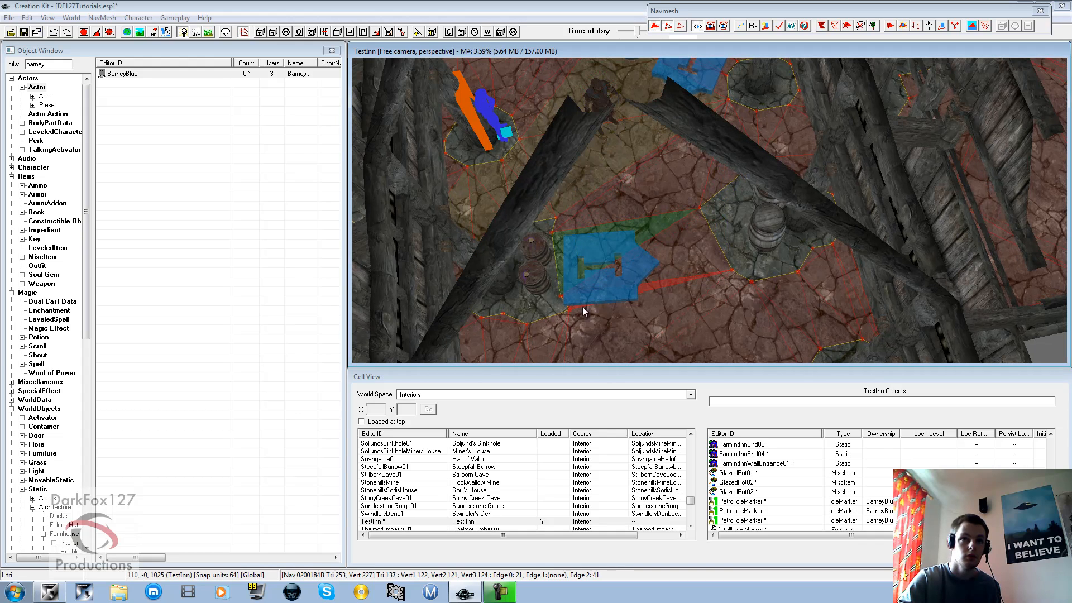
pyautogui.click(582, 303)
pyautogui.moveTo(591, 297); pyautogui.dragTo(588, 297)
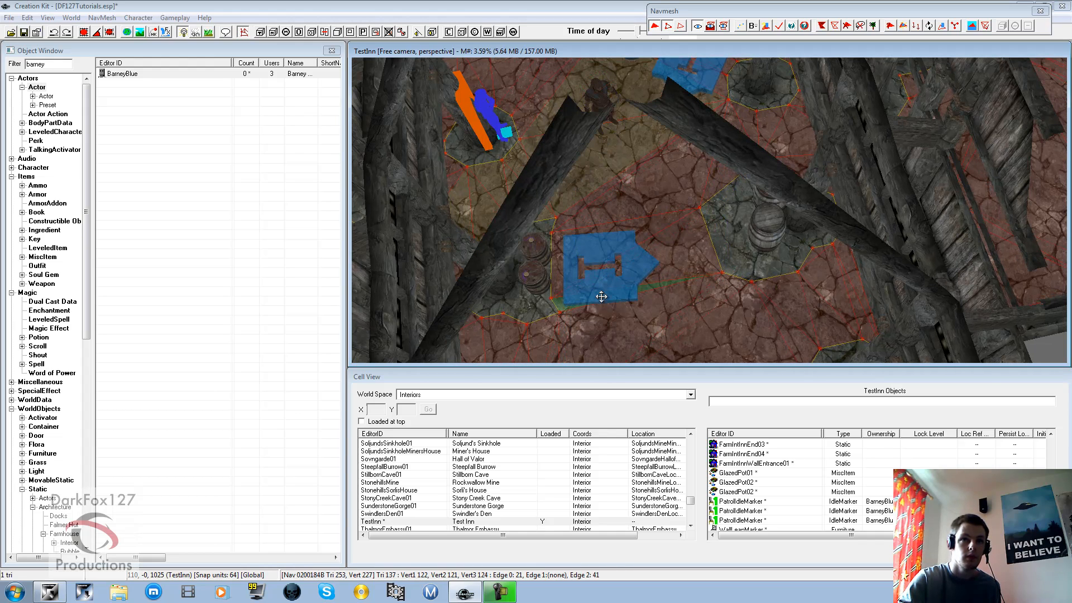
pyautogui.click(721, 253)
pyautogui.keyDown('shift'); pyautogui.moveTo(722, 253); pyautogui.dragTo(625, 211, button='middle'); pyautogui.keyUp('shift')
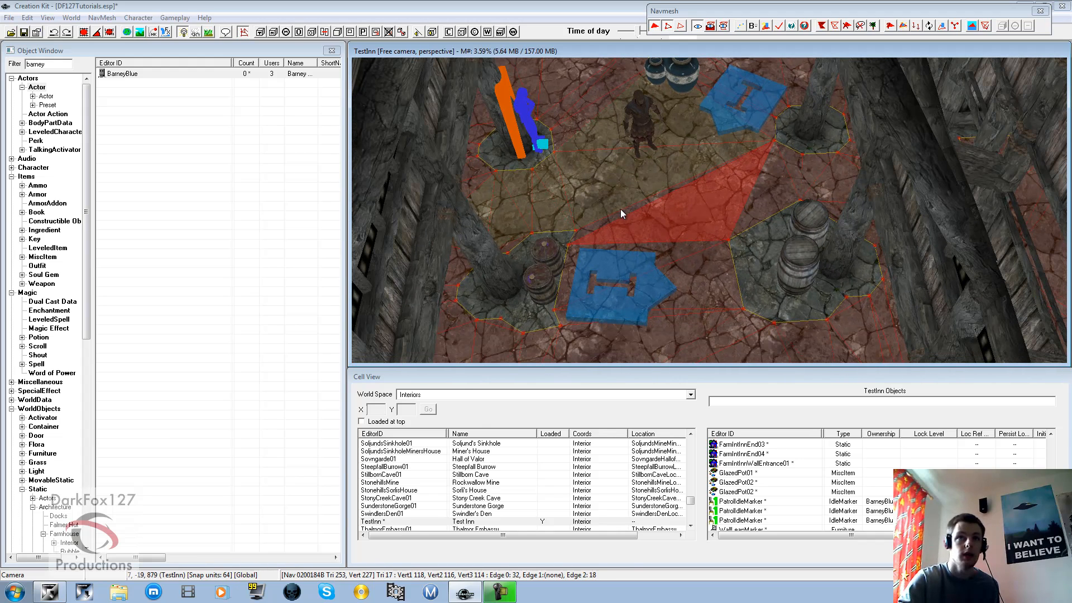
# - Close the navmesh editing tools and save the DF127Tutorials.esp plugin
pyautogui.click(1031, 27)
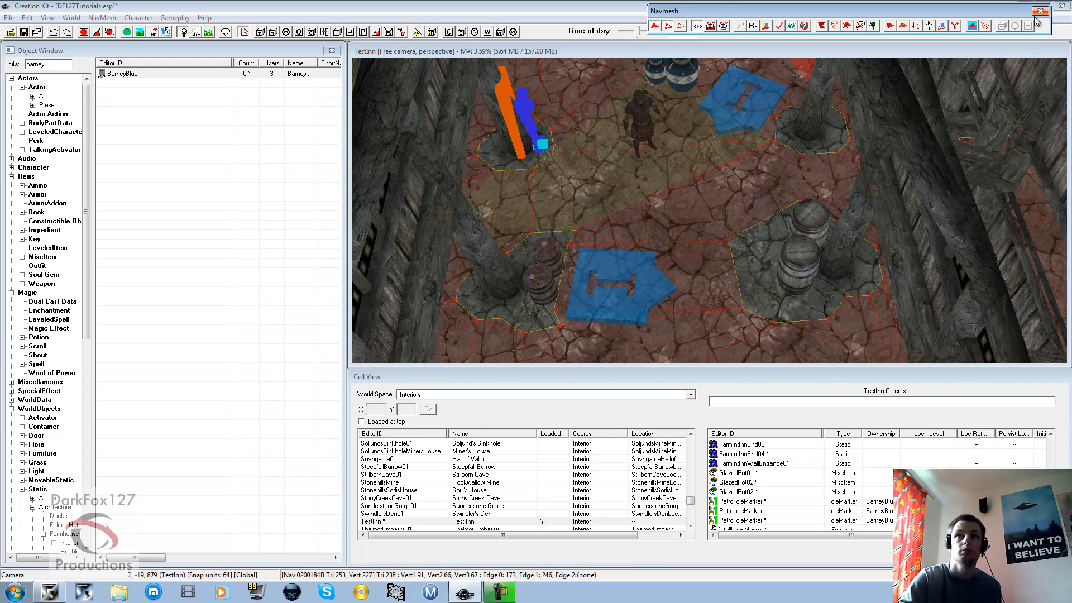
pyautogui.click(24, 32)
pyautogui.click(614, 275)
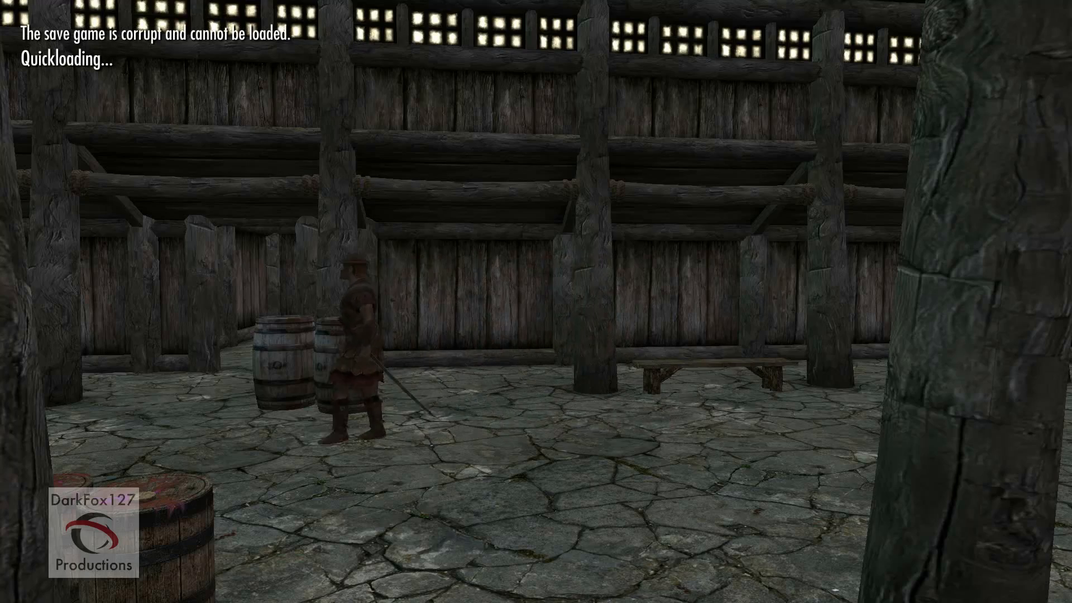
pyautogui.press('w')
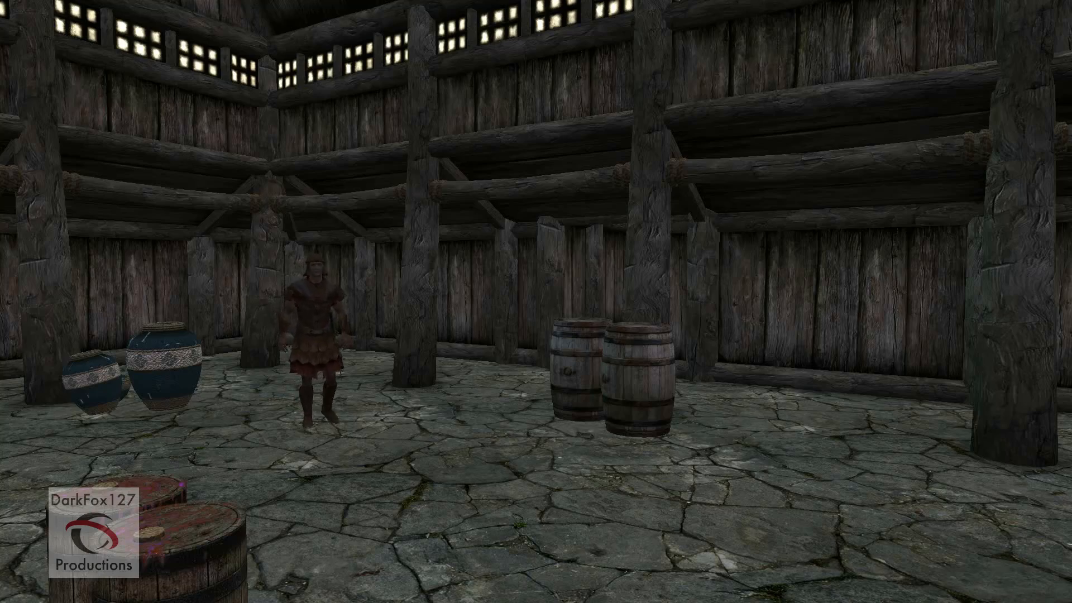
pyautogui.press('s')
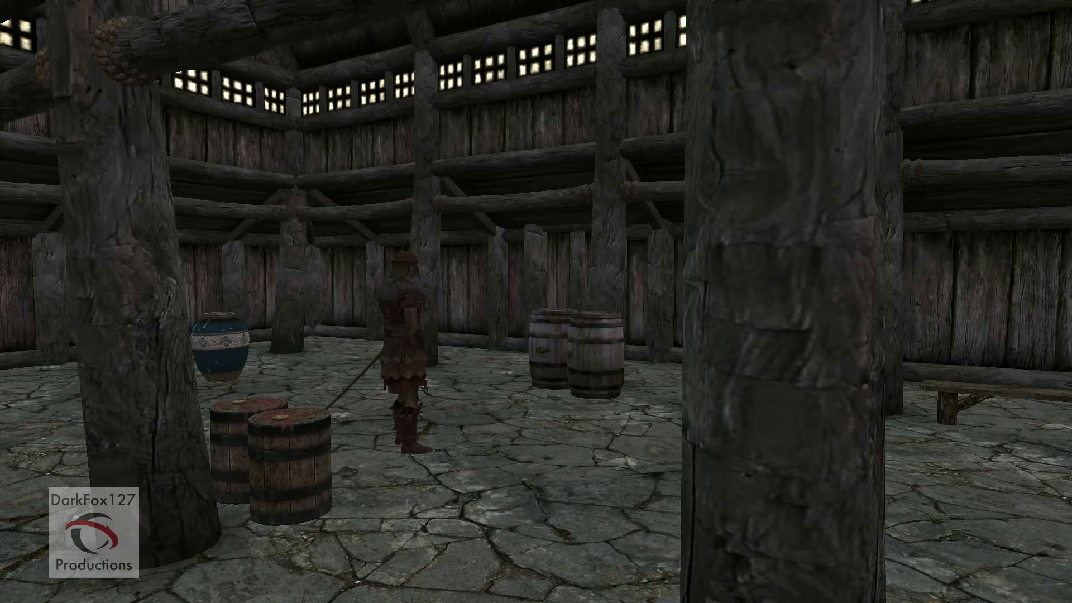
pyautogui.press('w')
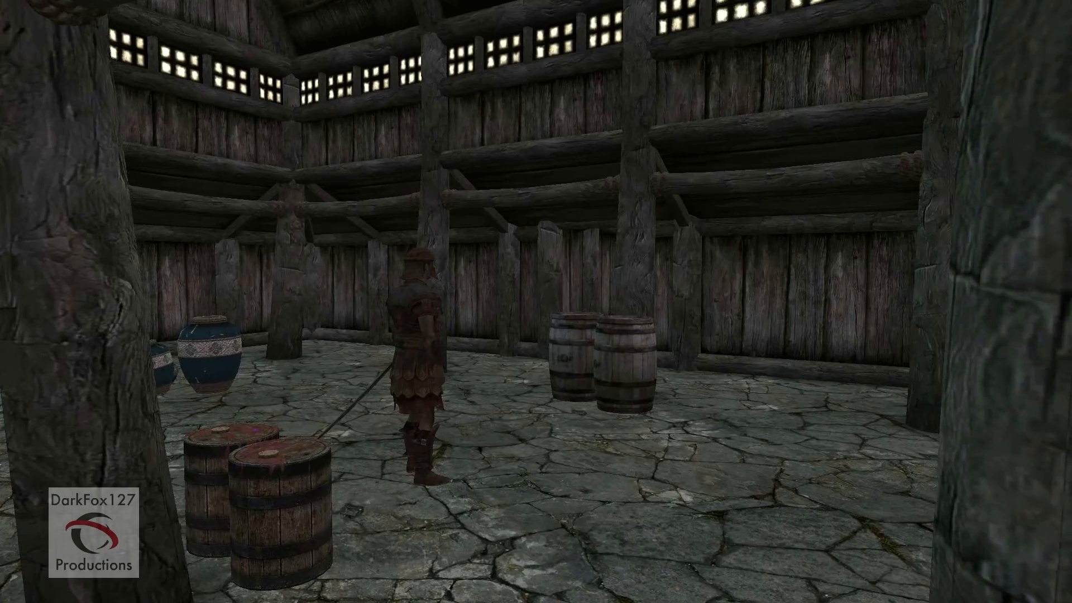
pyautogui.press('a')
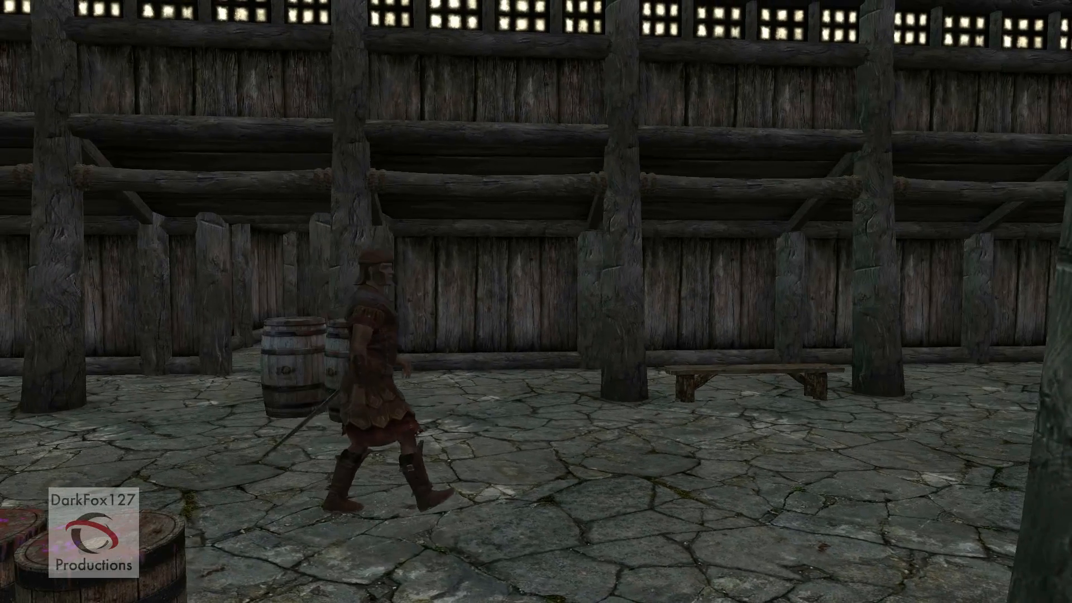